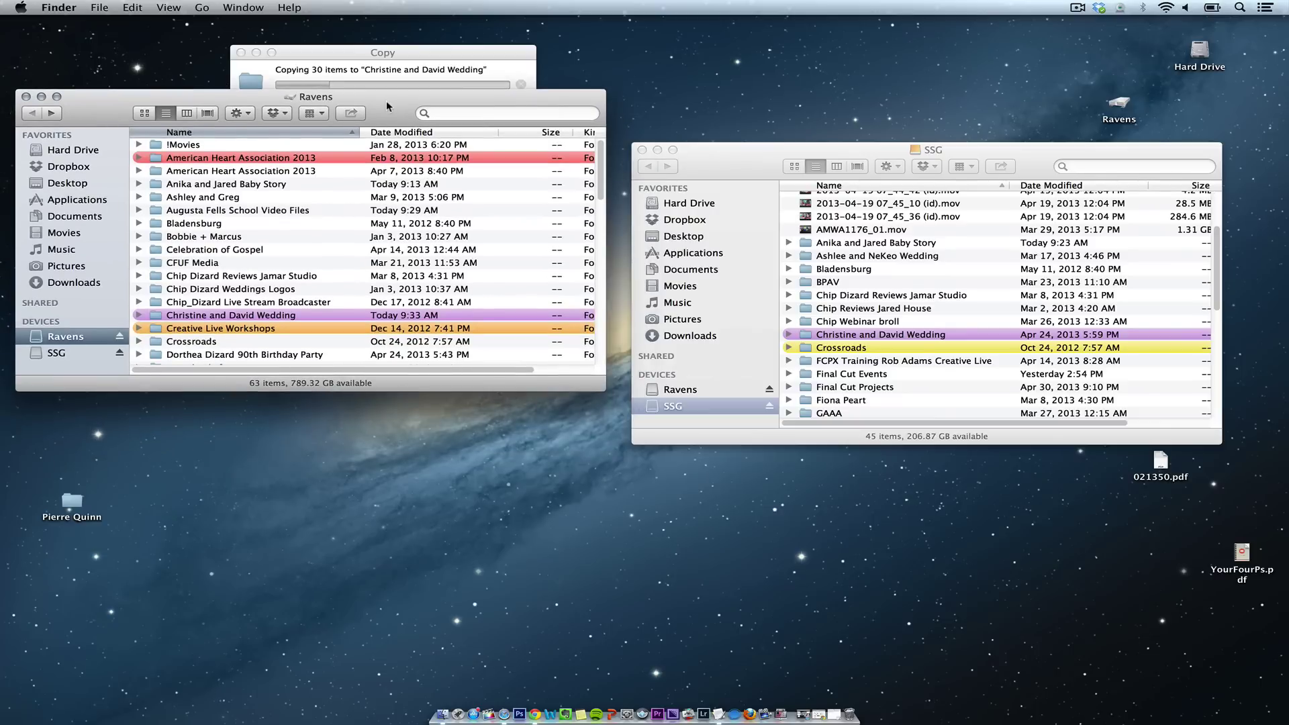
Step: Move the Ravens and SSG windows aside and open the Hard Drive window below them
{"action": "left_click_drag", "start_coordinate": [744, 171], "coordinate": [681, 92]}
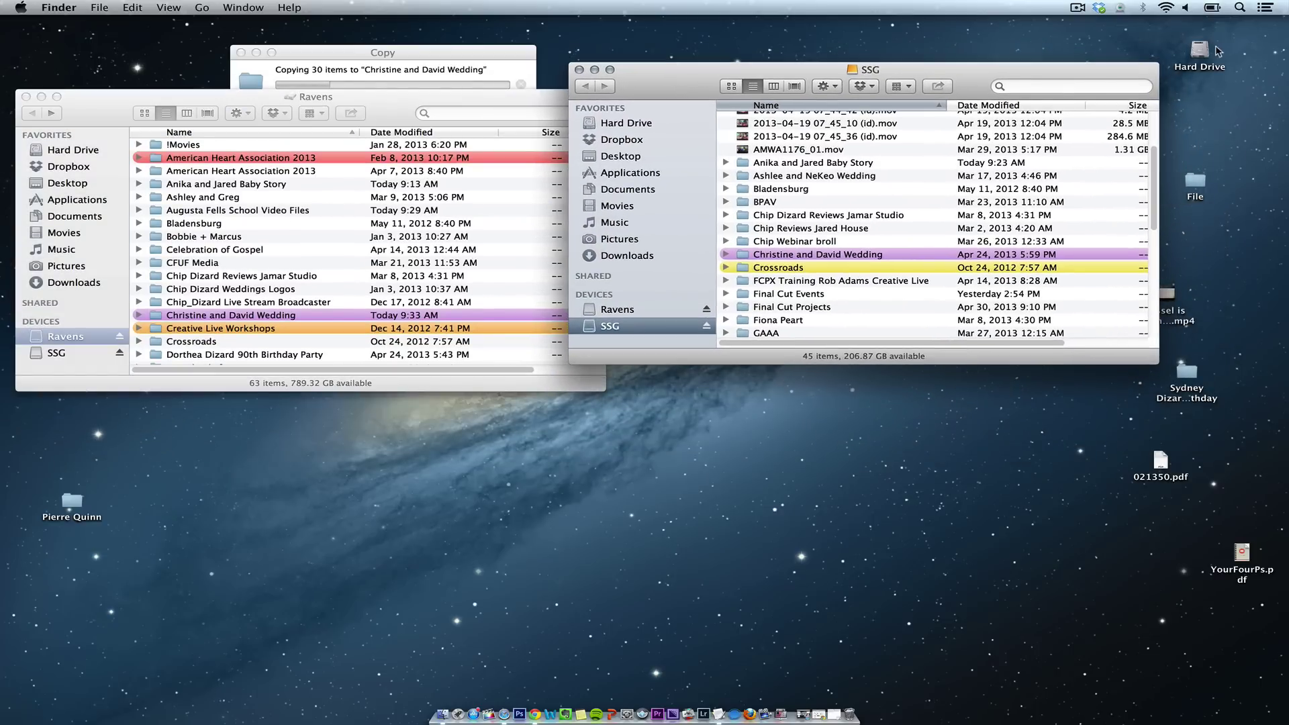
{"action": "double_click", "coordinate": [1200, 50]}
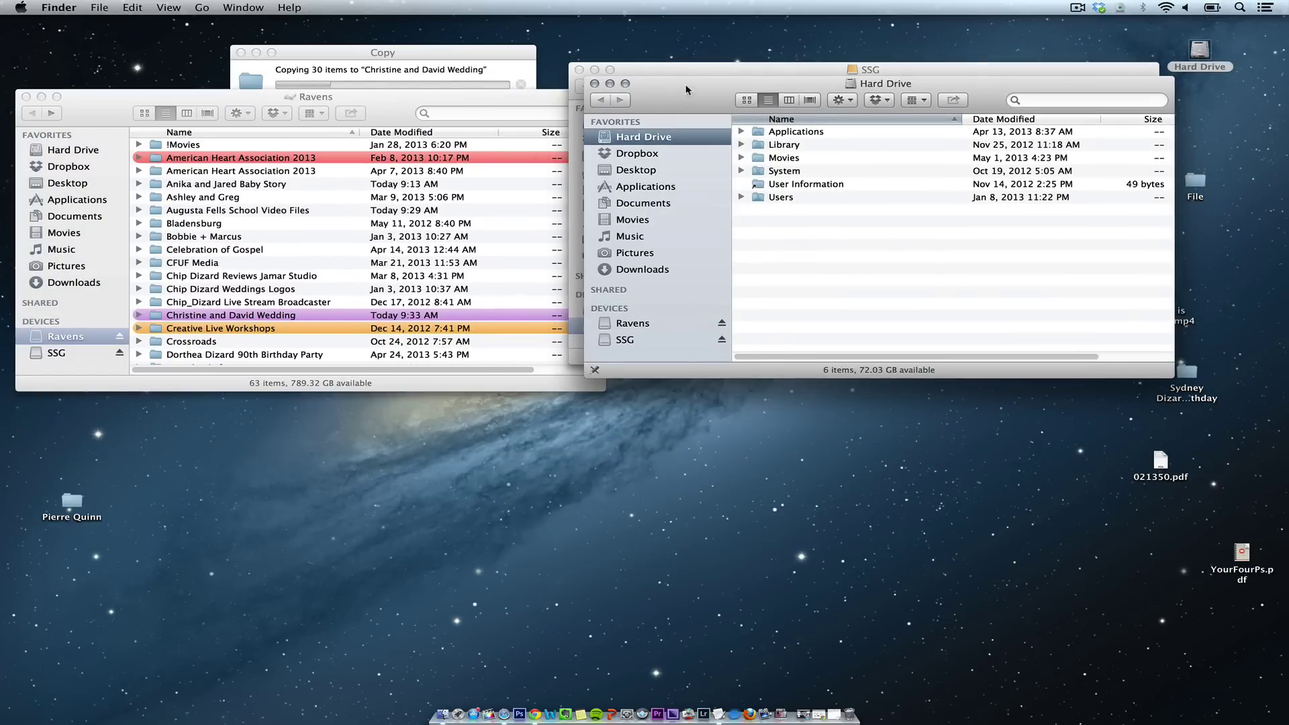
{"action": "left_click_drag", "start_coordinate": [688, 87], "coordinate": [101, 404]}
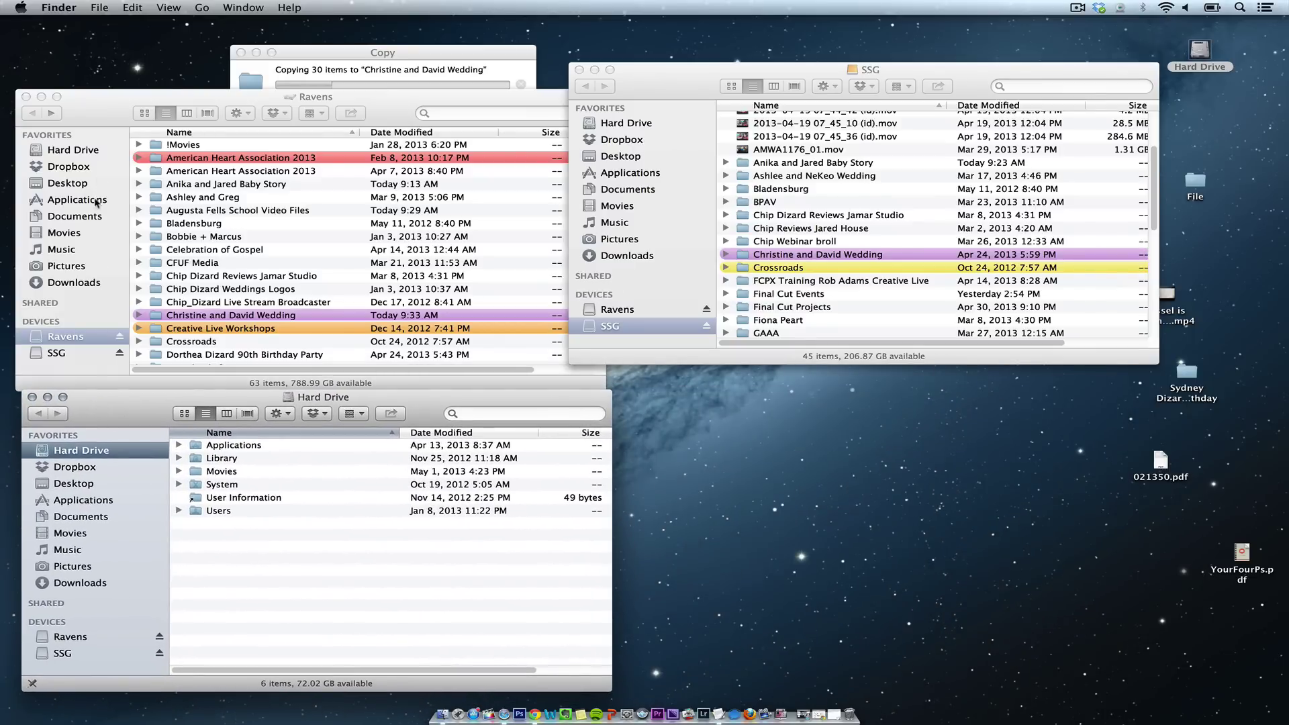
Step: Toggle the Ravens list's name sort and restore ascending order
{"action": "left_click", "coordinate": [234, 136]}
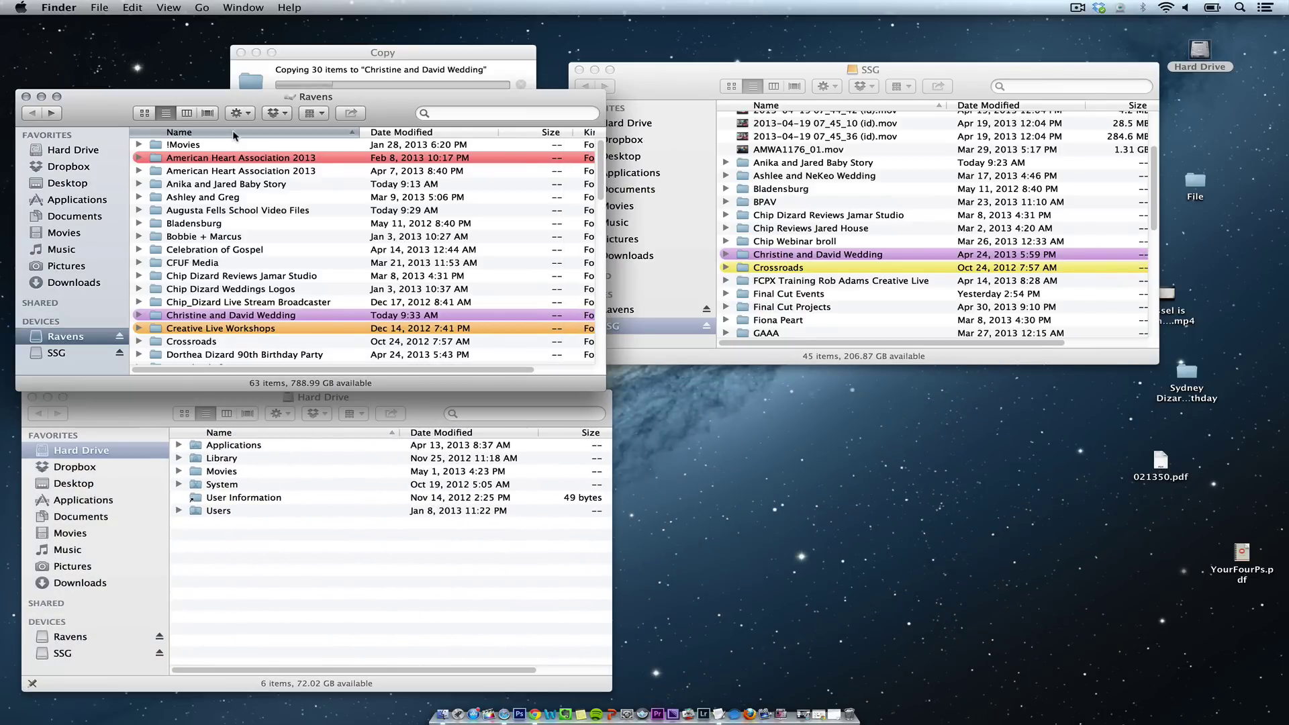
{"action": "left_click", "coordinate": [235, 134]}
{"action": "left_click", "coordinate": [234, 133]}
Step: Show the Hard Drive's Movies folder and select Final Cut Projects
{"action": "left_click", "coordinate": [62, 535]}
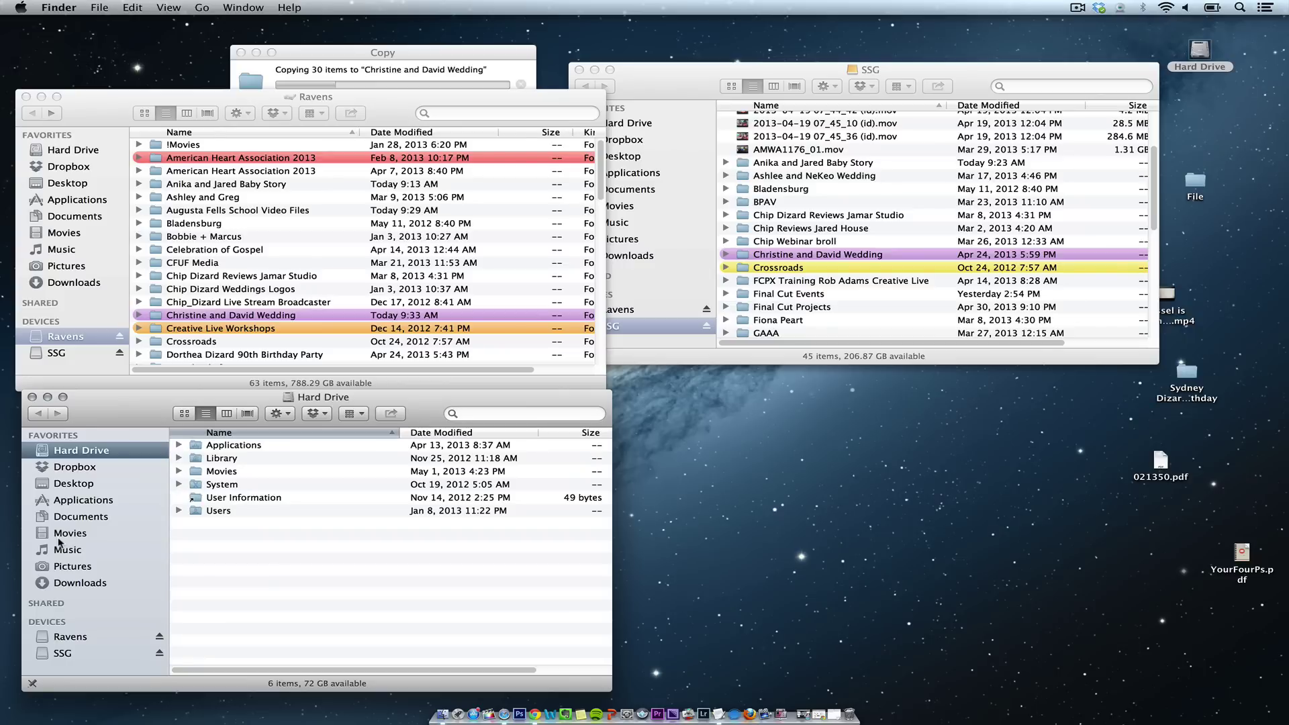
{"action": "left_click", "coordinate": [59, 541]}
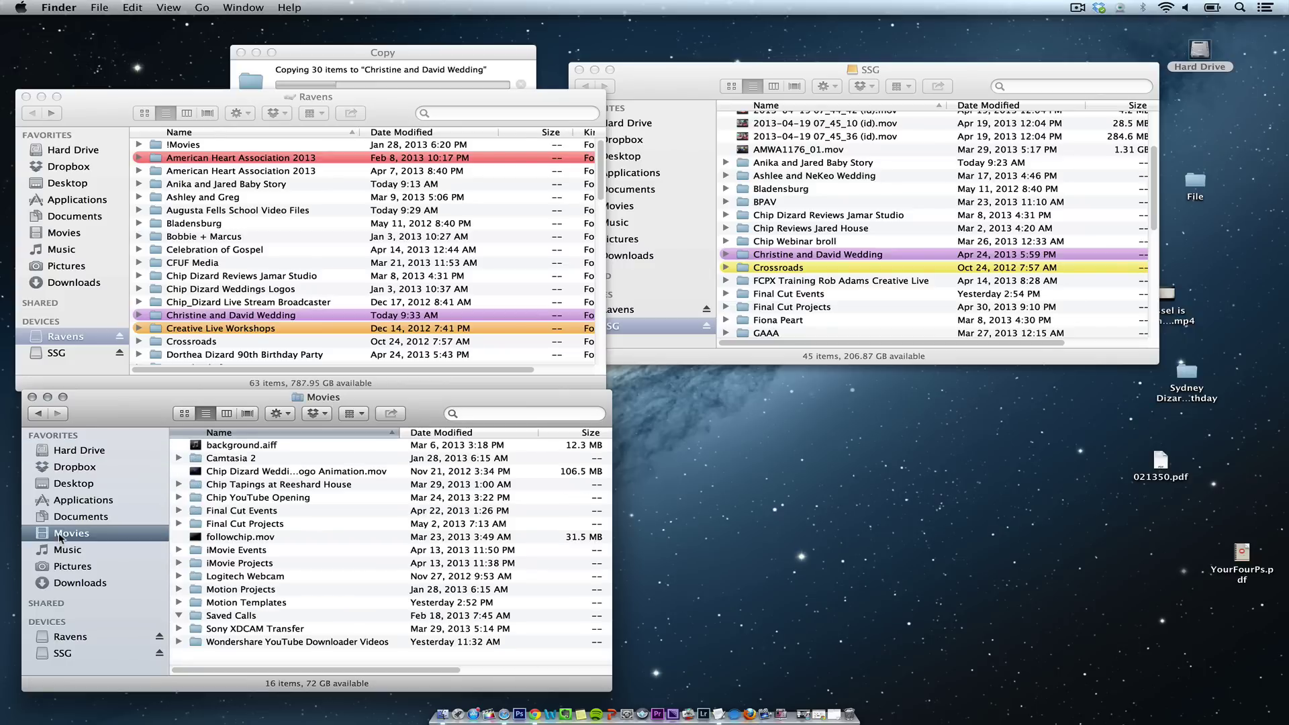
{"action": "left_click", "coordinate": [234, 527]}
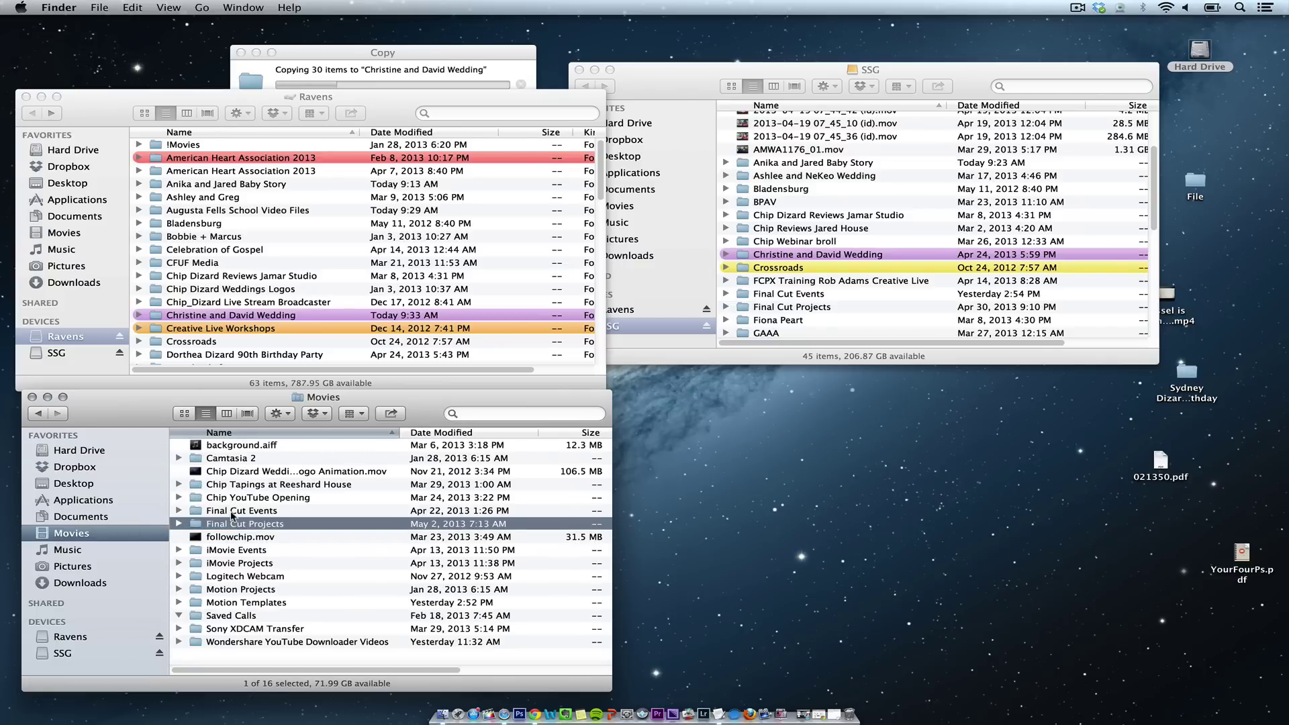
Step: Open Final Cut Projects higher up, collapse Announcement, and expand Bath Video, Green and Greenscreen
{"action": "double_click", "coordinate": [226, 528]}
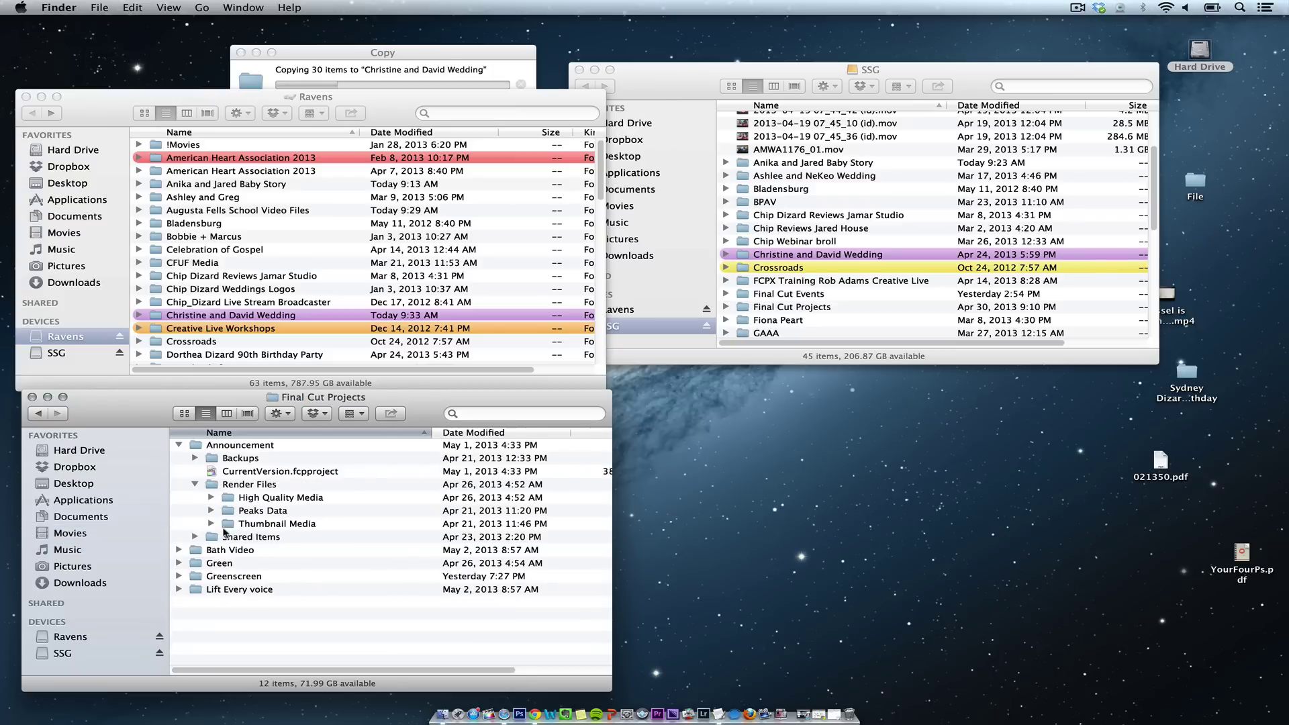
{"action": "left_click_drag", "start_coordinate": [138, 402], "coordinate": [187, 85]}
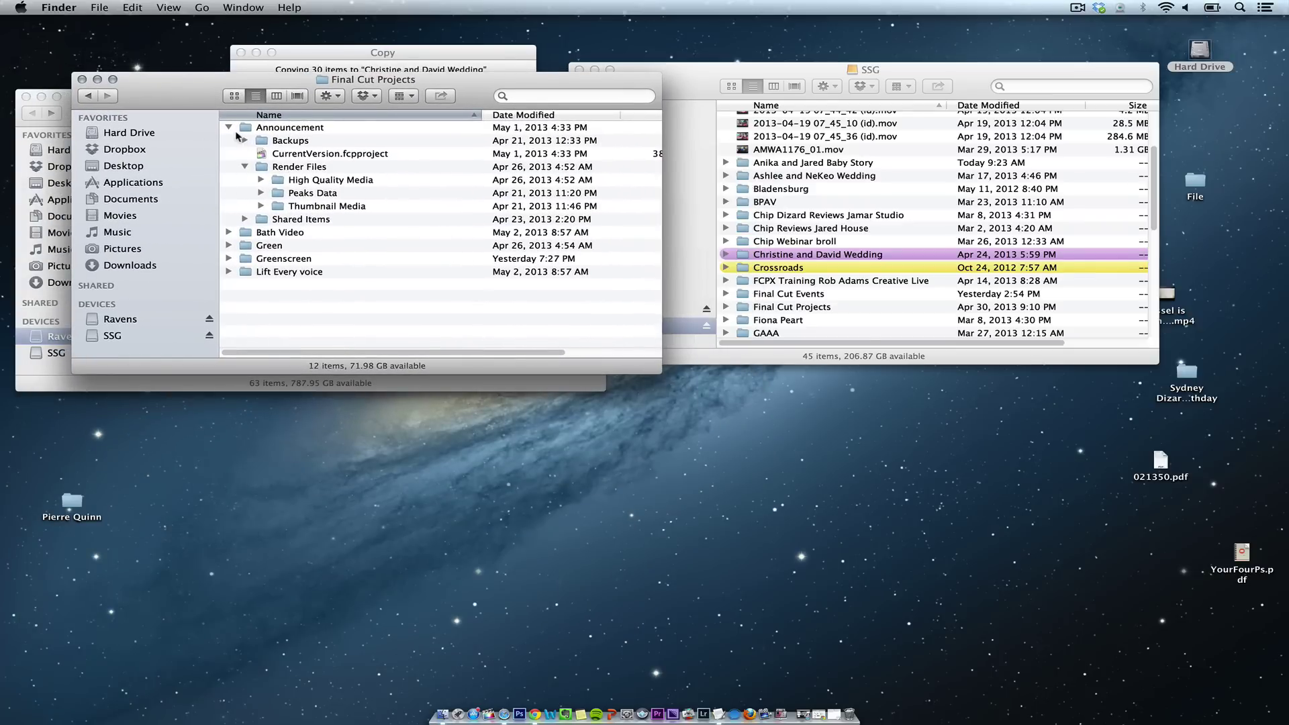
{"action": "left_click", "coordinate": [229, 128]}
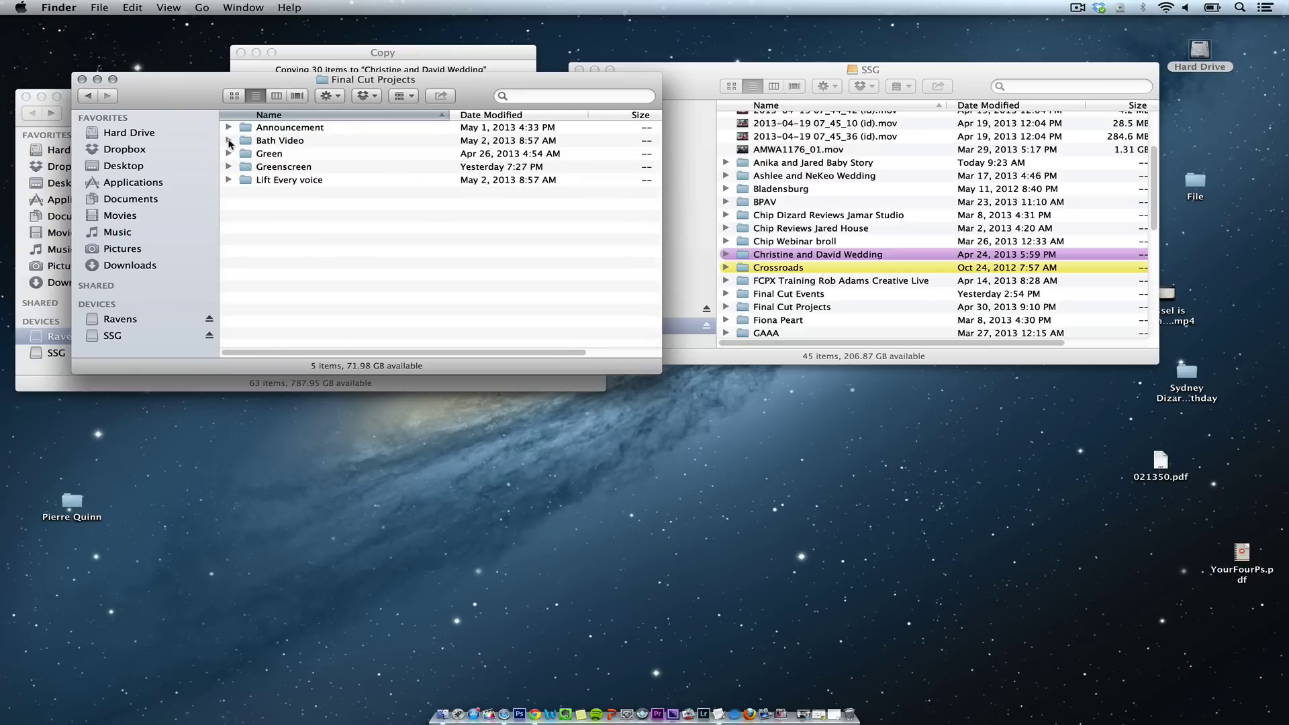
{"action": "left_click", "coordinate": [229, 141]}
{"action": "left_click", "coordinate": [223, 208]}
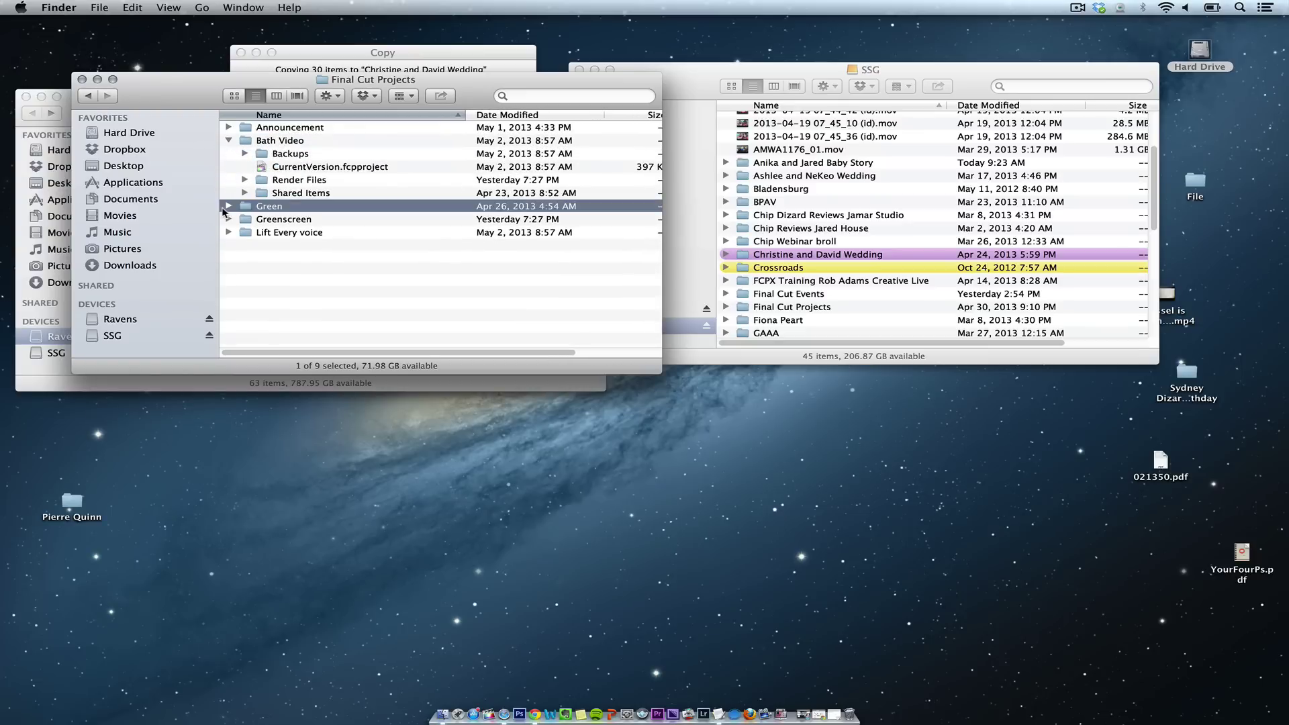
{"action": "left_click", "coordinate": [226, 207]}
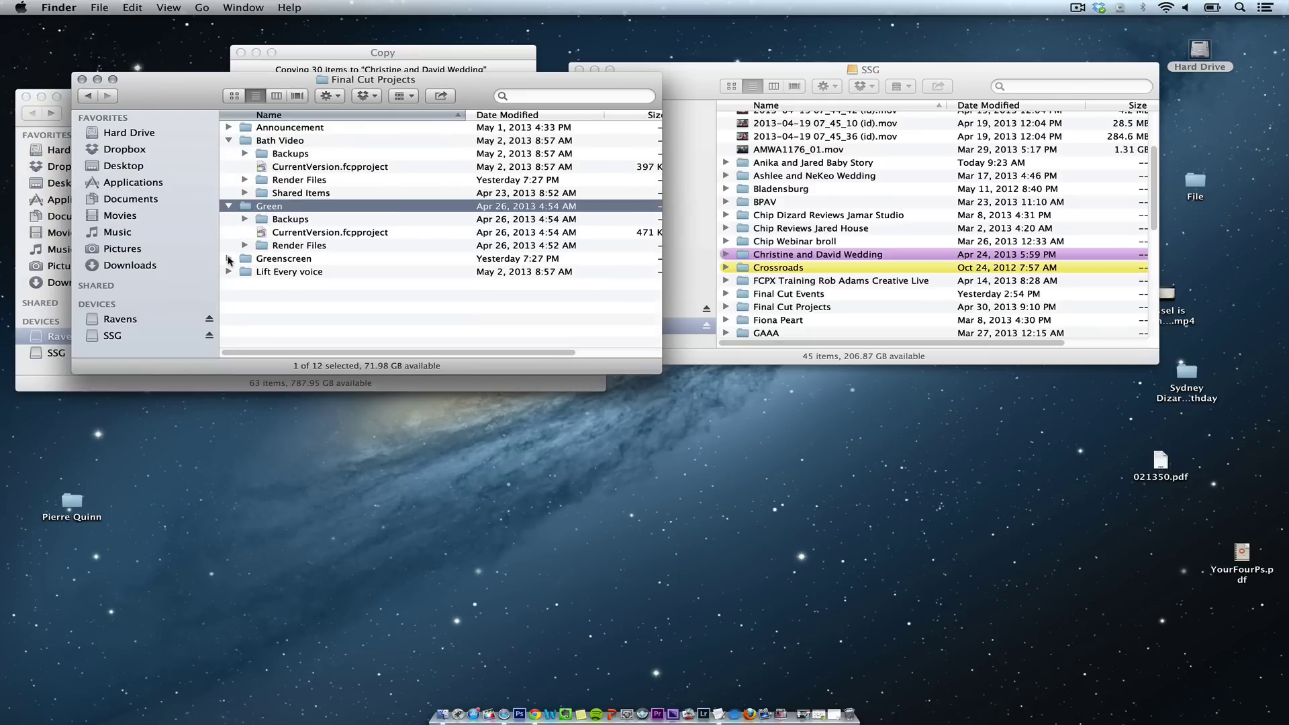
{"action": "left_click", "coordinate": [229, 259]}
{"action": "left_click", "coordinate": [229, 311]}
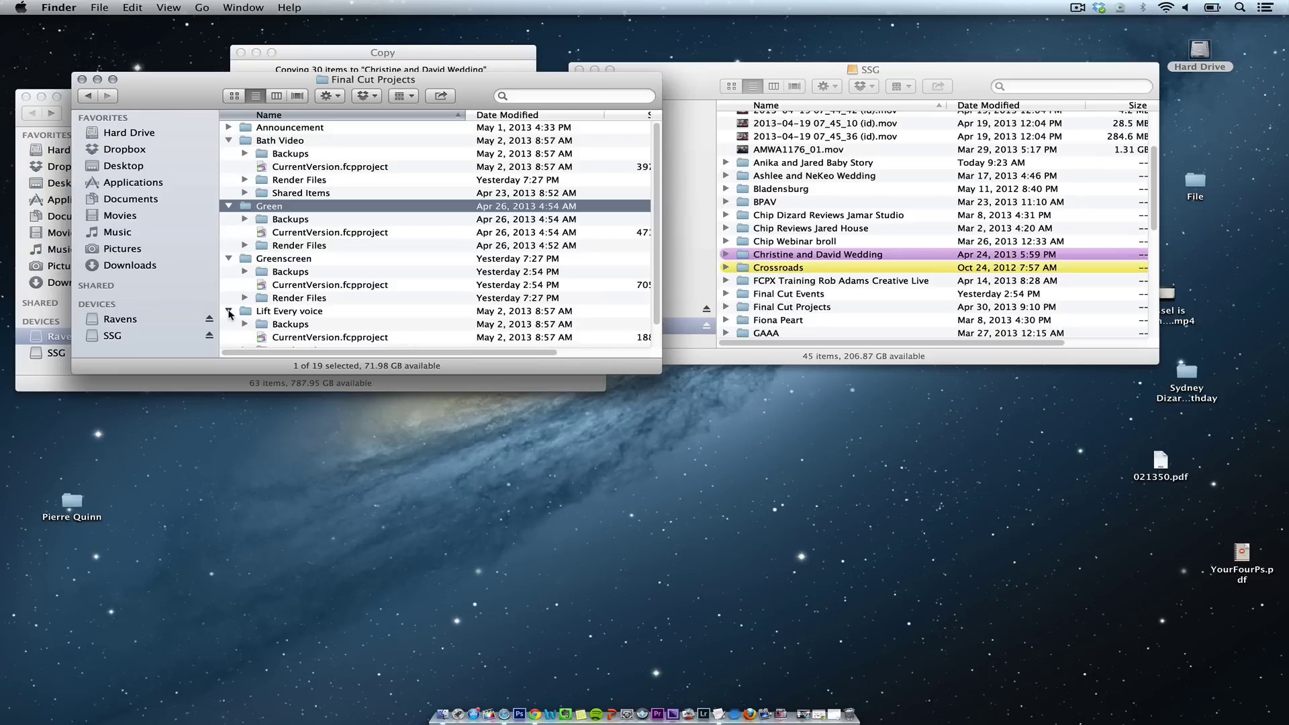
{"action": "left_click", "coordinate": [229, 311]}
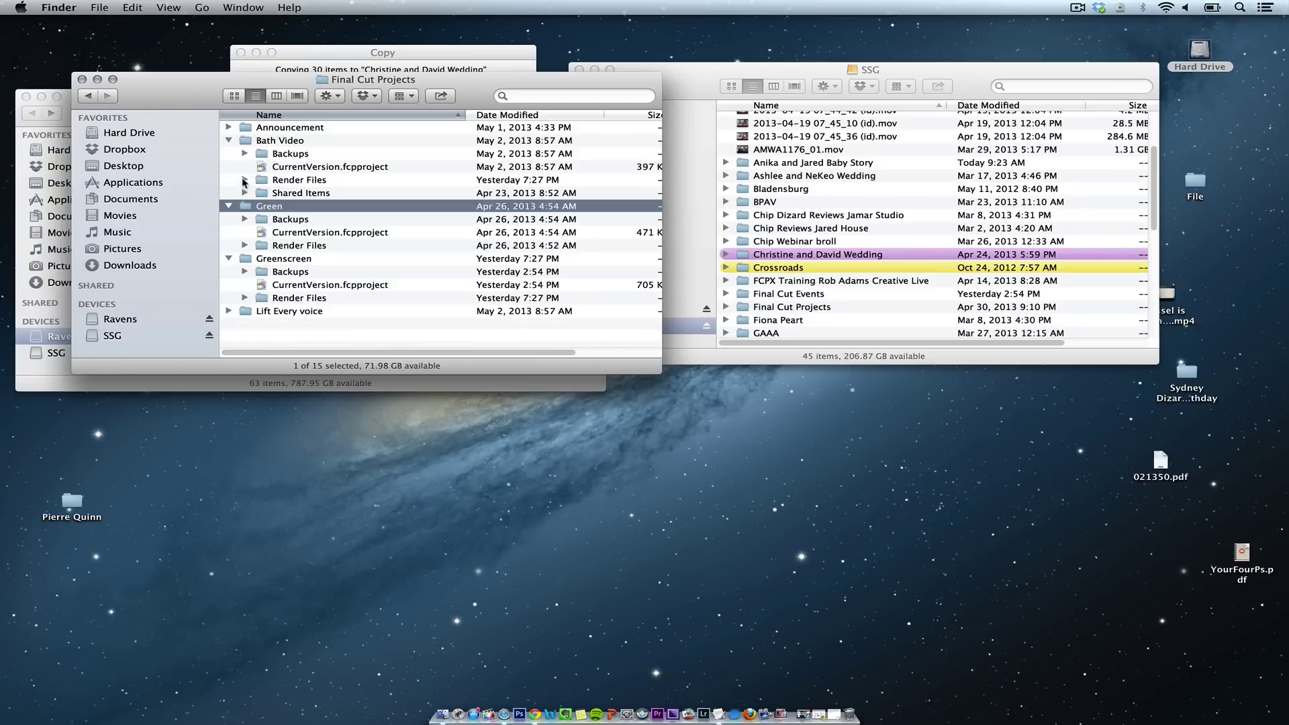
Step: Expand Green's Render Files and High Quality Media, and select Green's CurrentVersion.fcpproject
{"action": "left_click", "coordinate": [244, 246]}
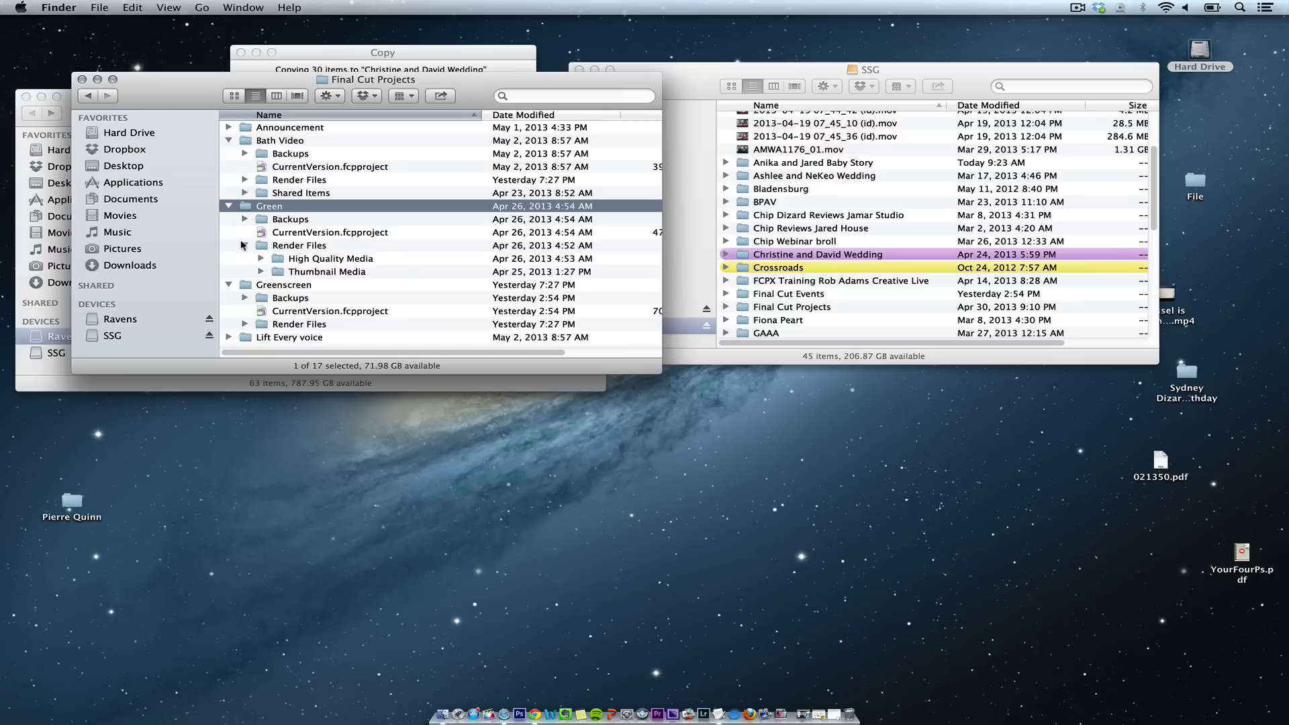
{"action": "left_click", "coordinate": [260, 272]}
{"action": "left_click", "coordinate": [260, 271]}
{"action": "left_click", "coordinate": [282, 232]}
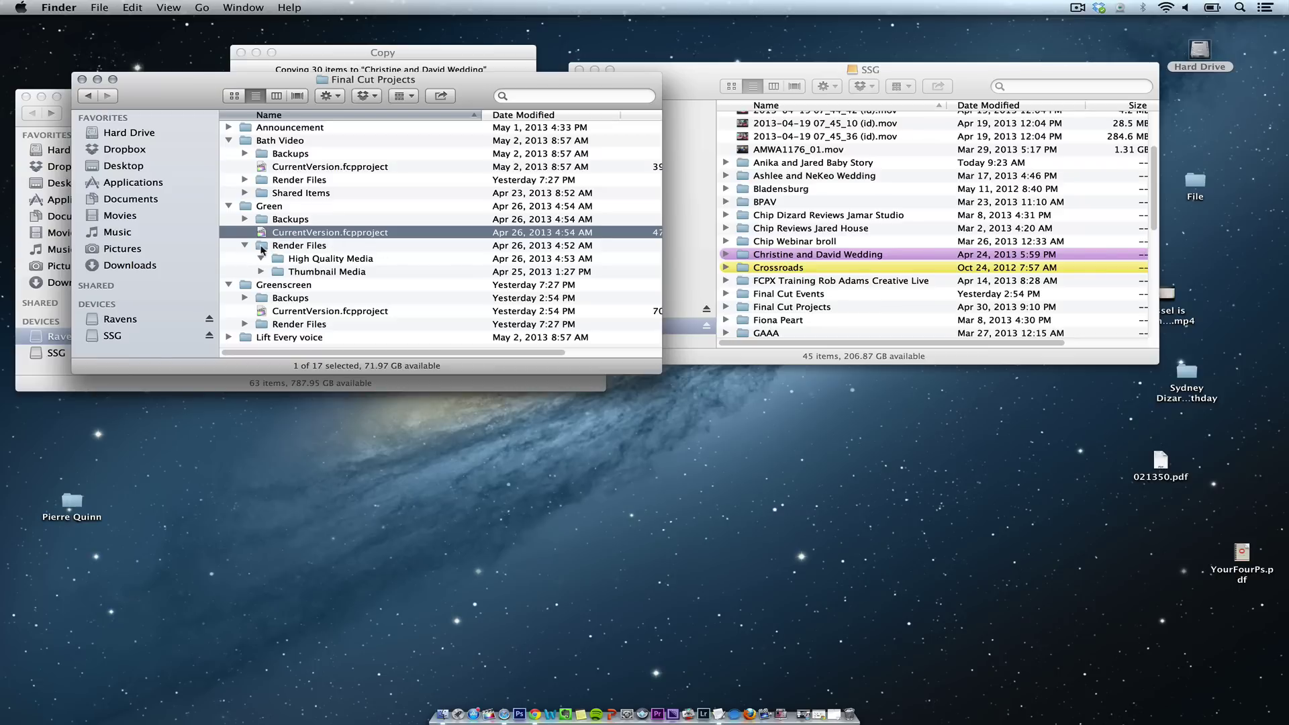
{"action": "left_click", "coordinate": [261, 258]}
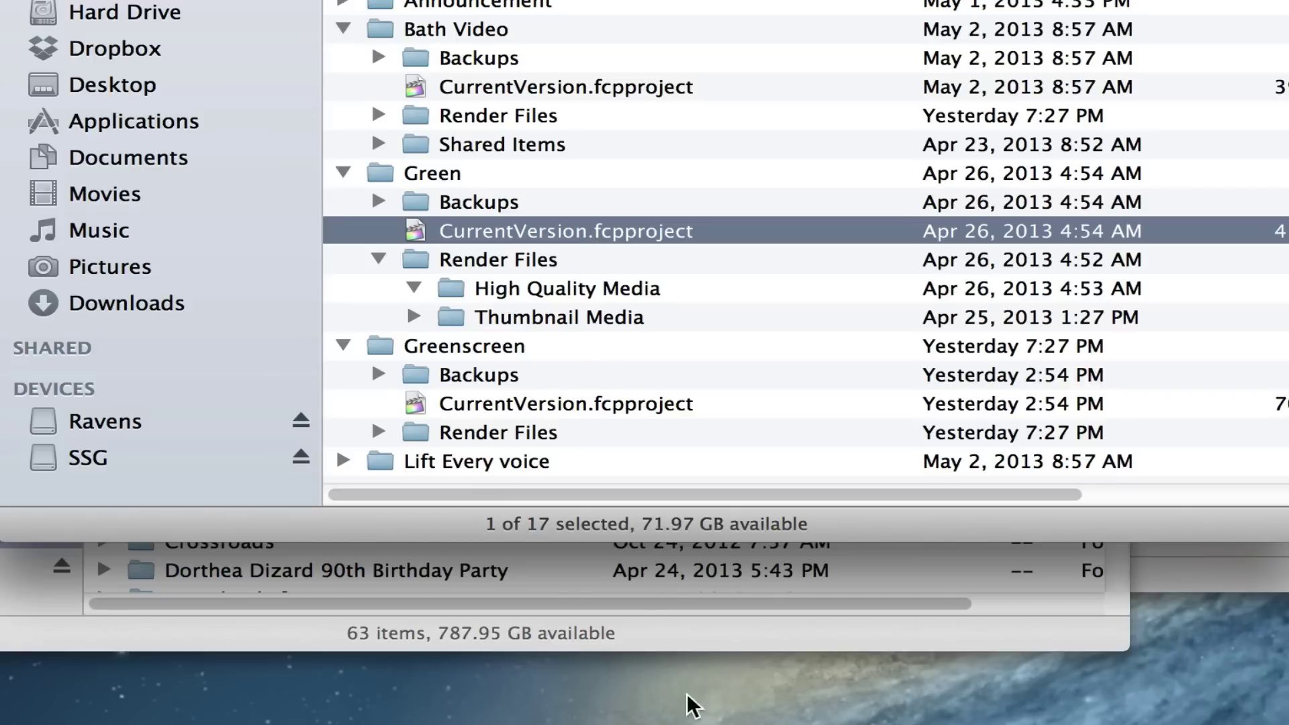
Step: Select Bath Video's CurrentVersion.fcpproject and widen the window to show more columns
{"action": "left_click", "coordinate": [472, 94]}
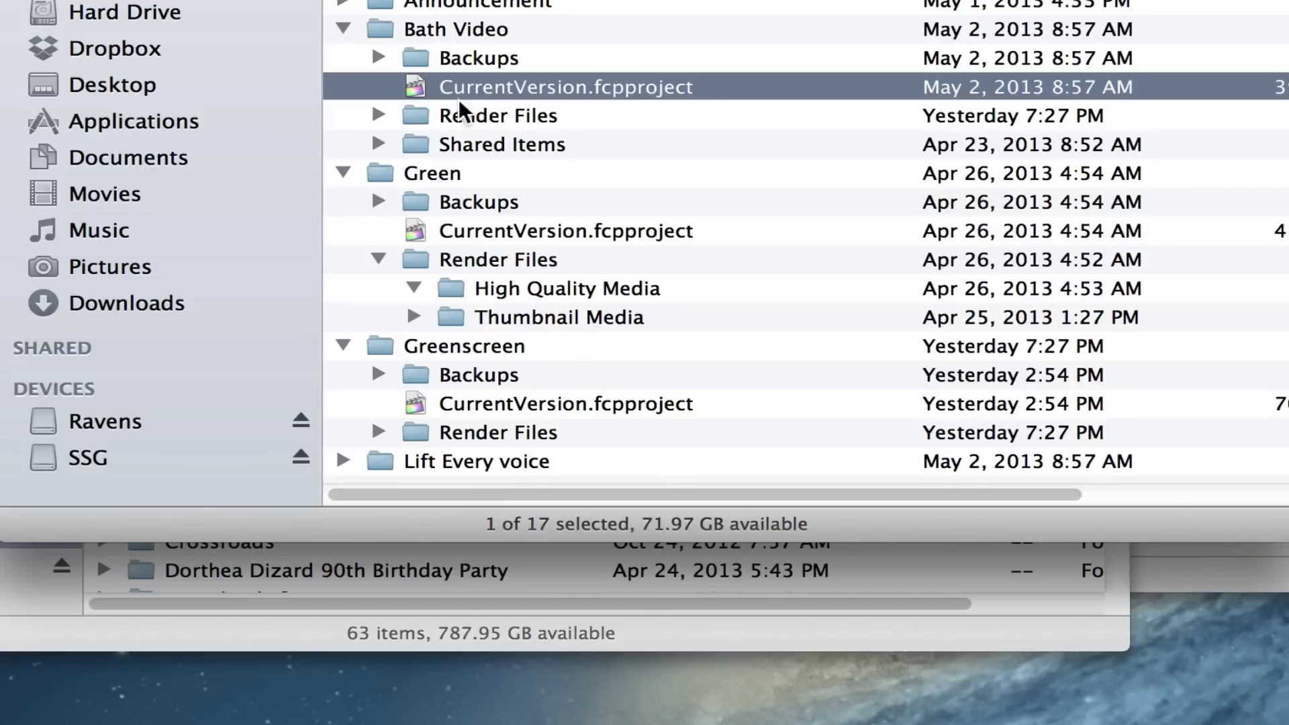
{"action": "scroll", "coordinate": [913, 495], "scroll_direction": "right", "scroll_amount": 1}
{"action": "left_click_drag", "start_coordinate": [913, 495], "coordinate": [599, 469]}
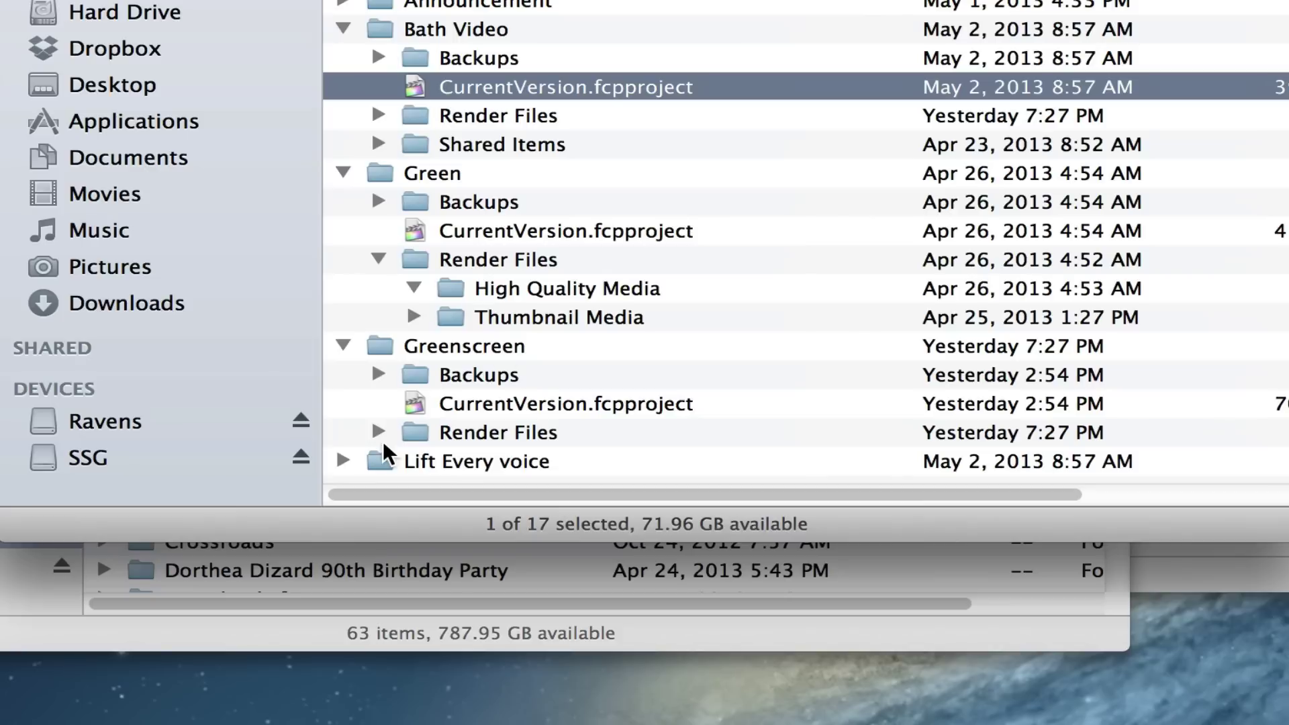
Step: Check Bath Video's Render Files and Shared Items holding ShareStatus.plist, then return to Movies
{"action": "left_click", "coordinate": [378, 116]}
{"action": "left_click", "coordinate": [379, 144]}
{"action": "left_click", "coordinate": [462, 174]}
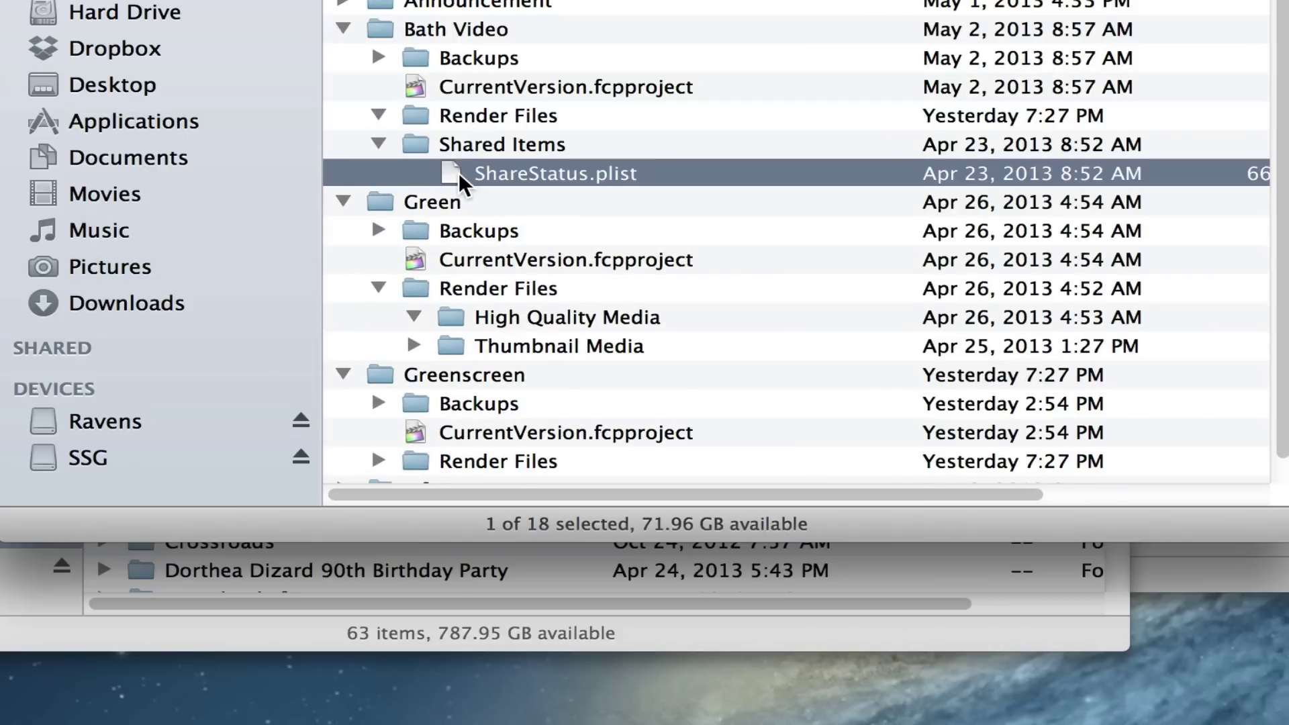
{"action": "left_click", "coordinate": [378, 144]}
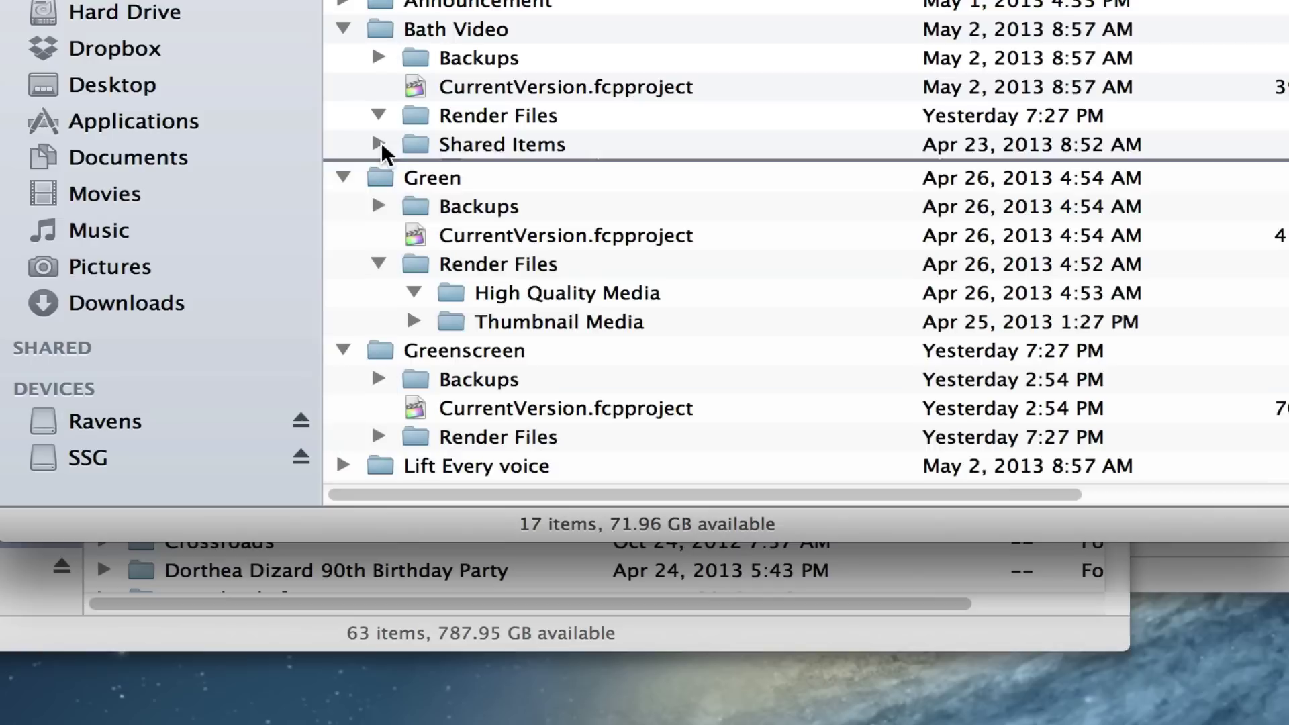
{"action": "left_click", "coordinate": [108, 194]}
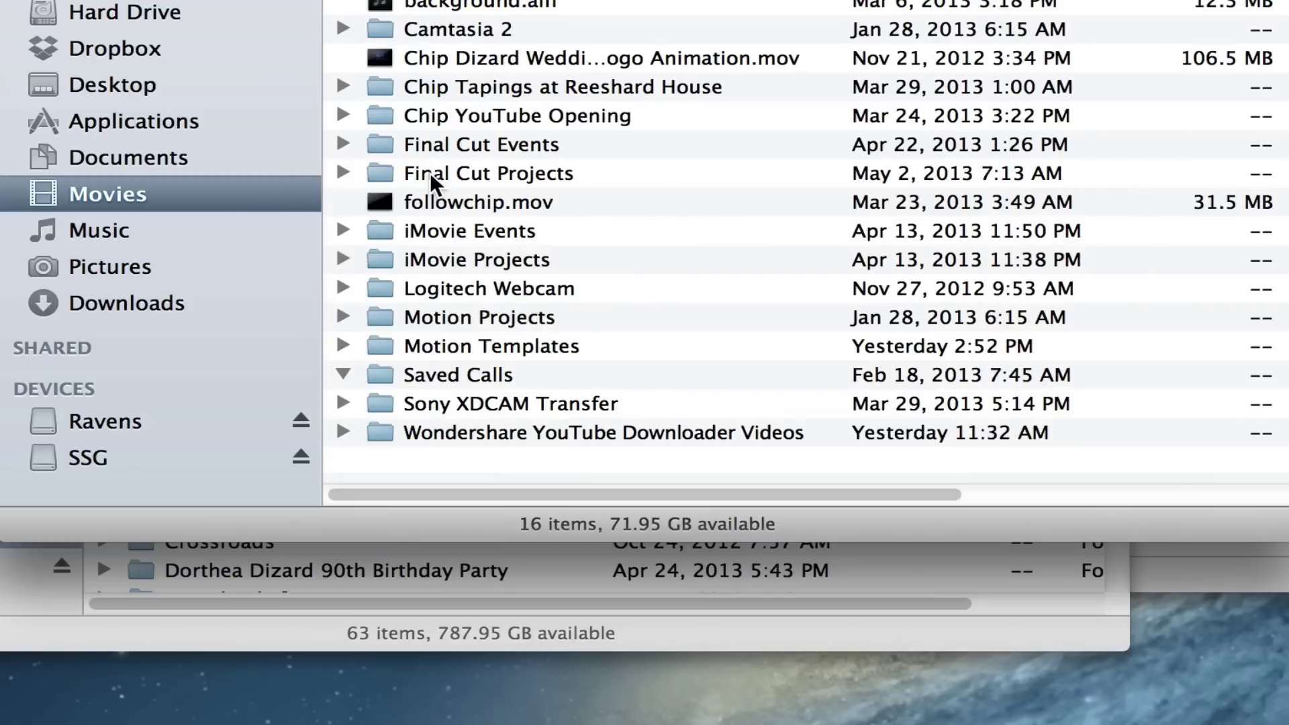
Step: Open Final Cut Events, collapse Play 60, peek at Color Presets' .cboard files, re-expand Render Files
{"action": "double_click", "coordinate": [429, 143]}
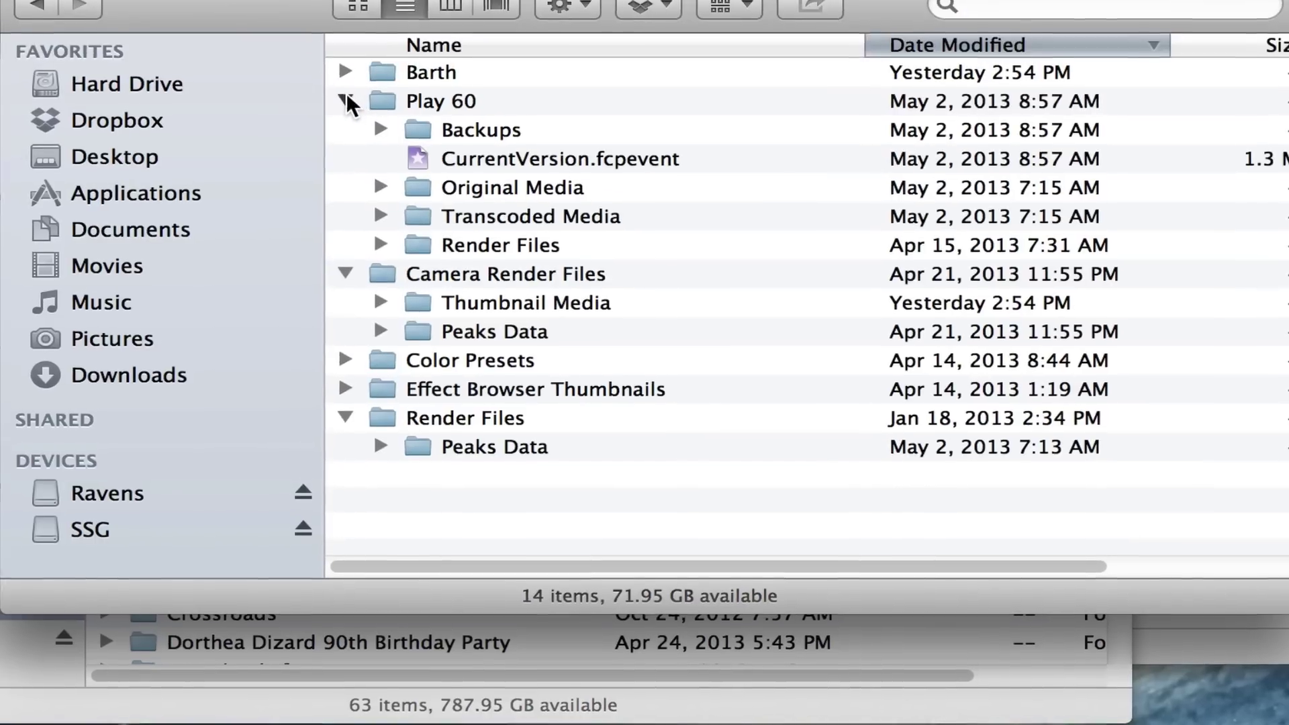
{"action": "left_click", "coordinate": [343, 28]}
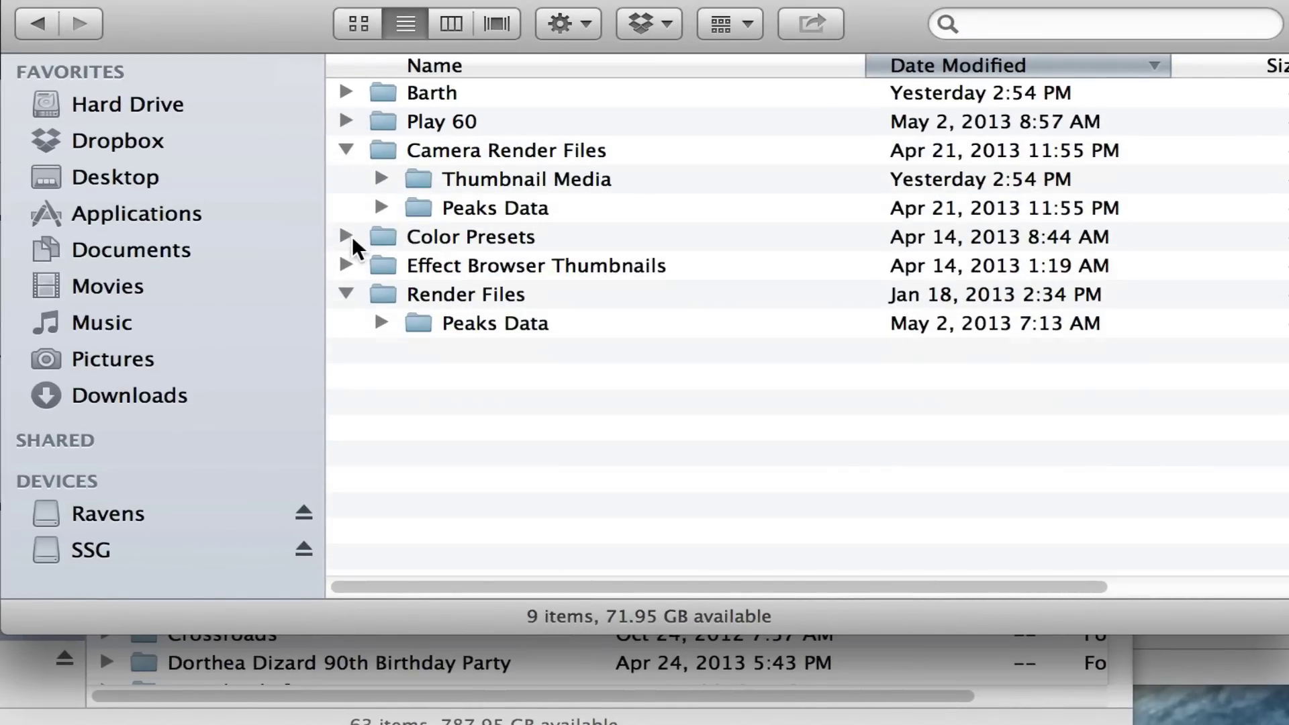
{"action": "left_click", "coordinate": [337, 291]}
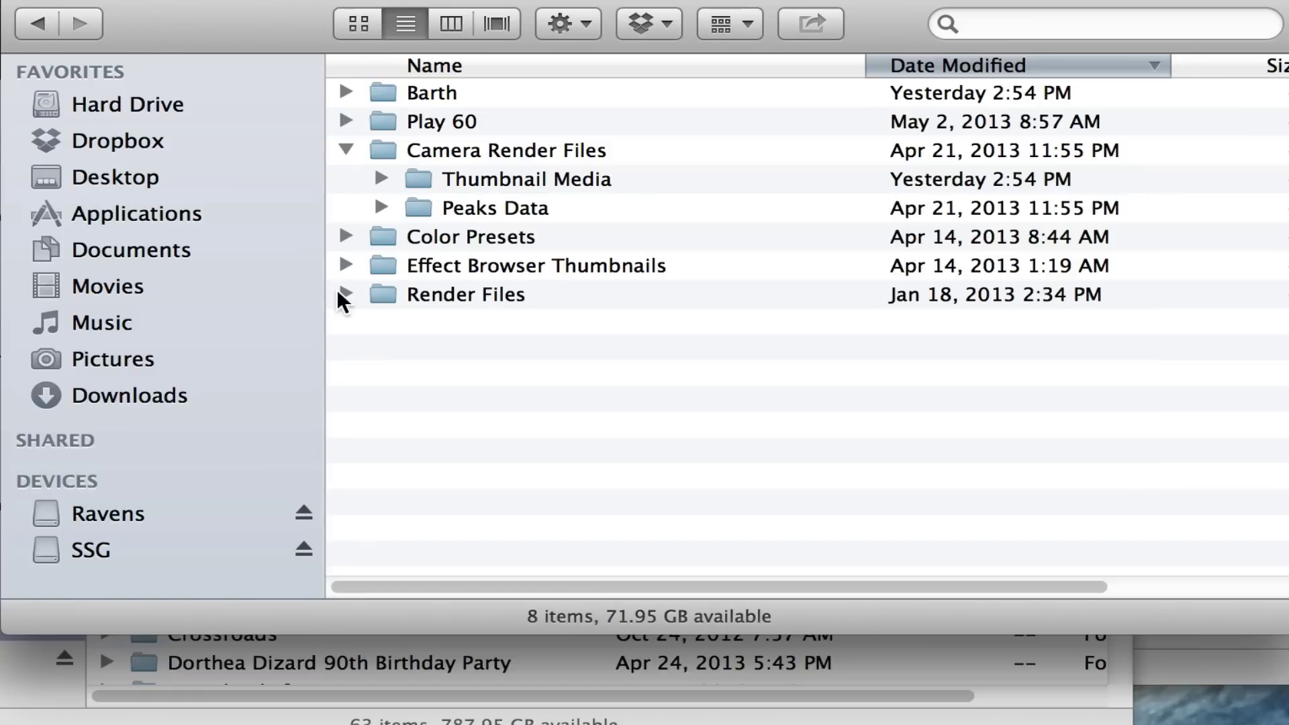
{"action": "left_click", "coordinate": [345, 236]}
{"action": "left_click", "coordinate": [344, 237]}
{"action": "left_click", "coordinate": [347, 293]}
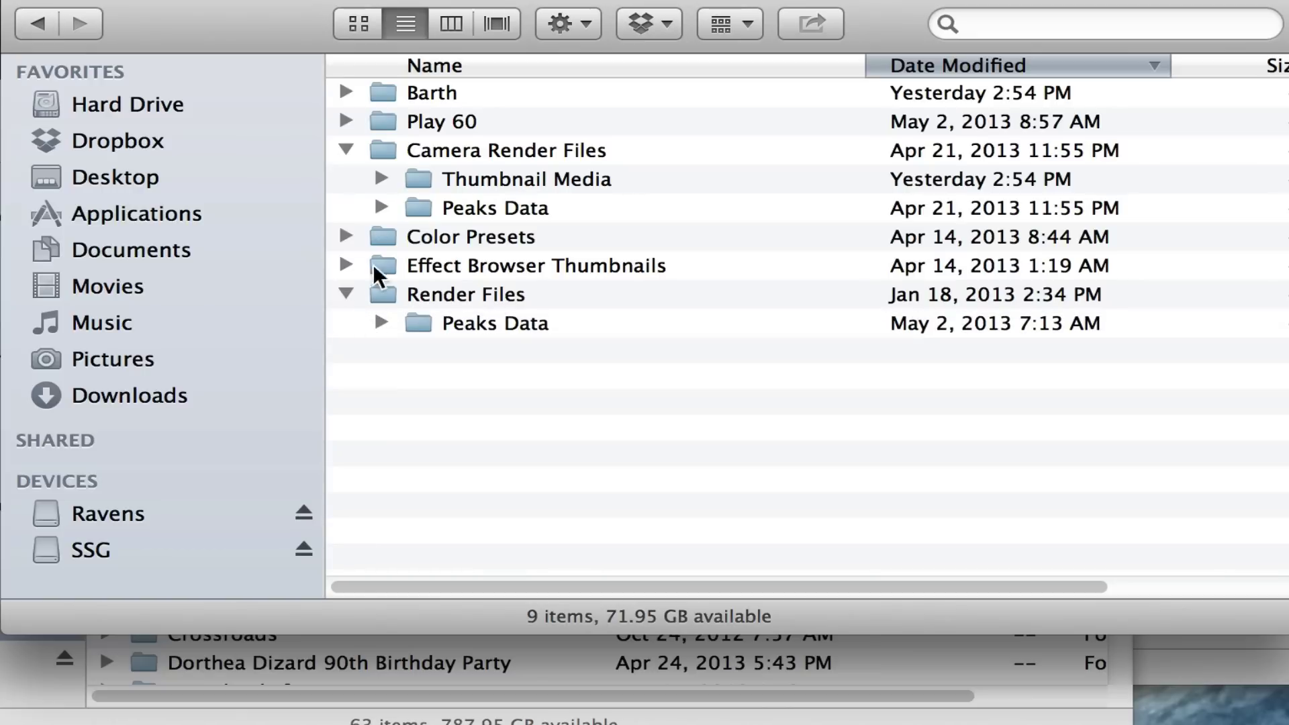
Step: Quick Look the Barth event folder, then open it and expand Original Media in a wider window
{"action": "left_click", "coordinate": [376, 100]}
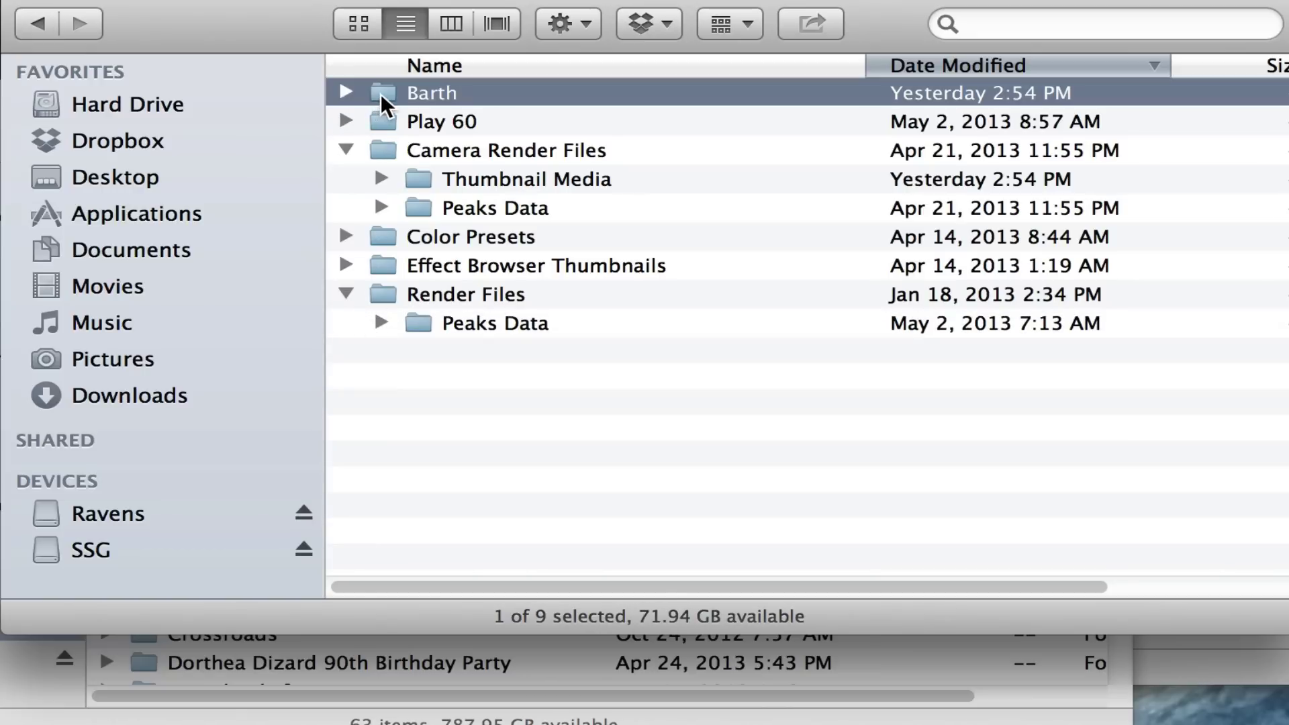
{"action": "key", "text": "space"}
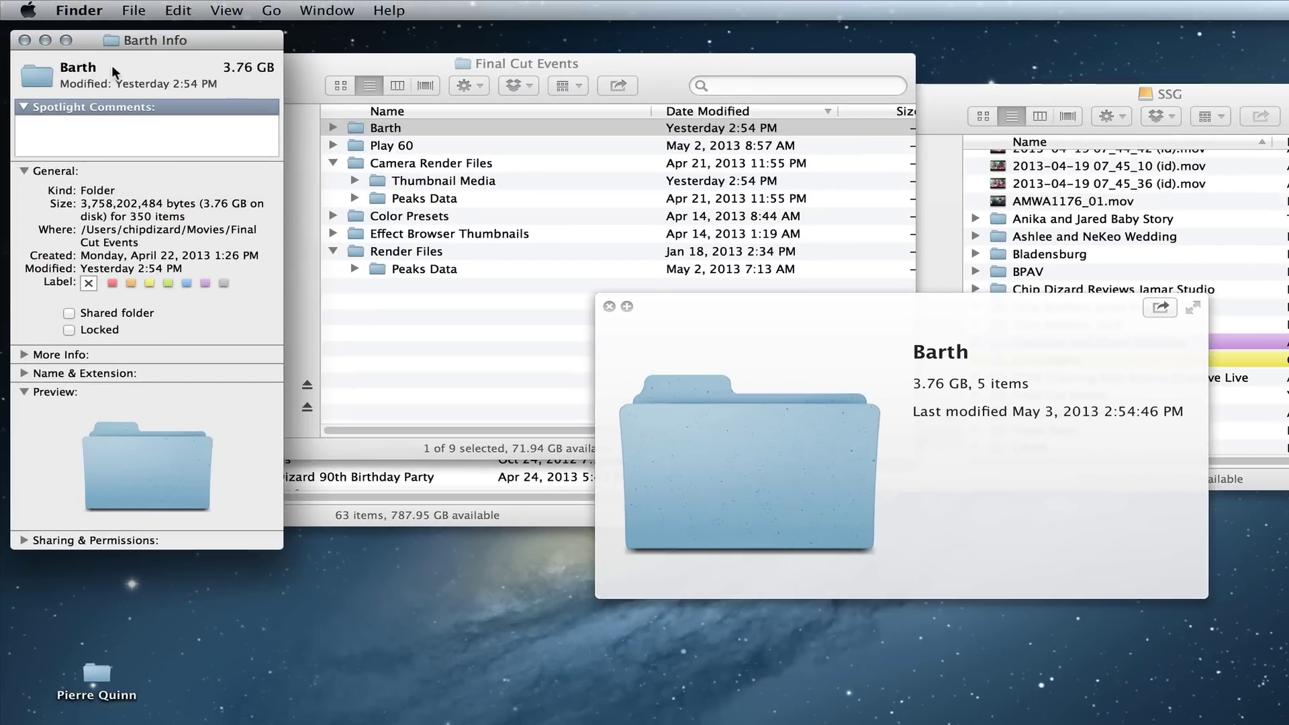
{"action": "left_click", "coordinate": [25, 40]}
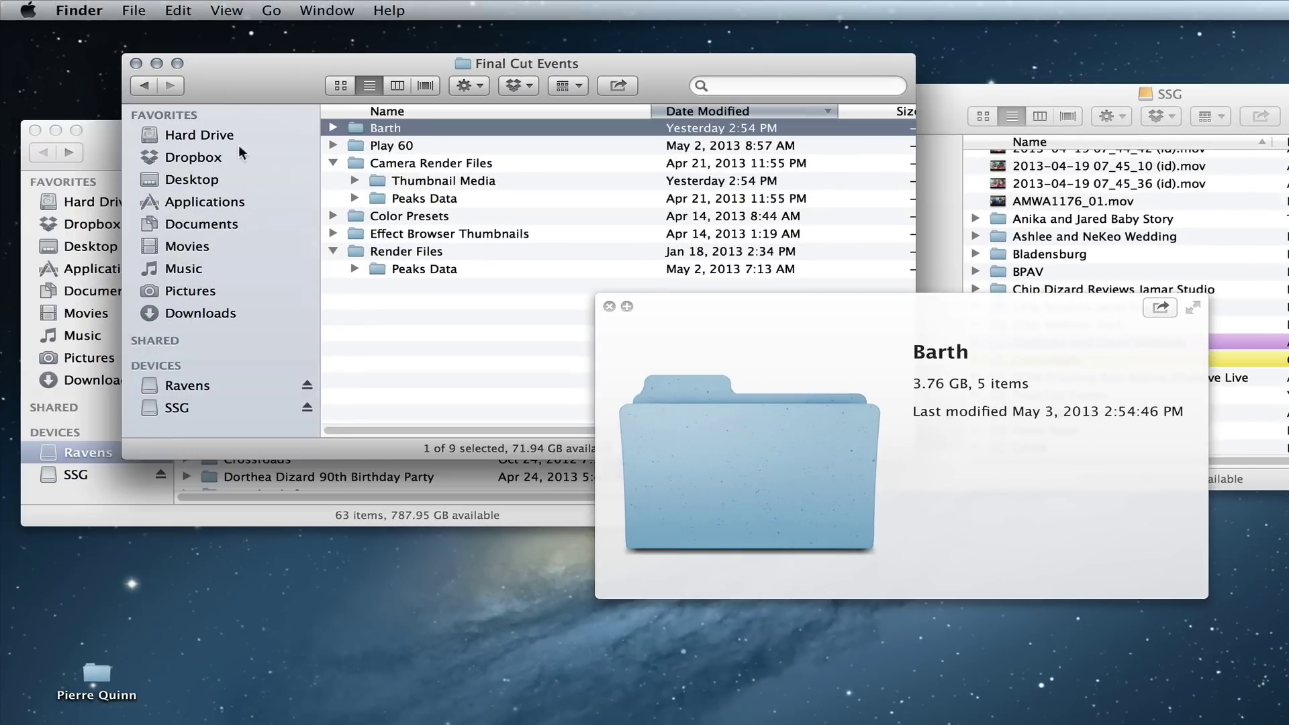
{"action": "left_click", "coordinate": [609, 306]}
{"action": "double_click", "coordinate": [357, 129]}
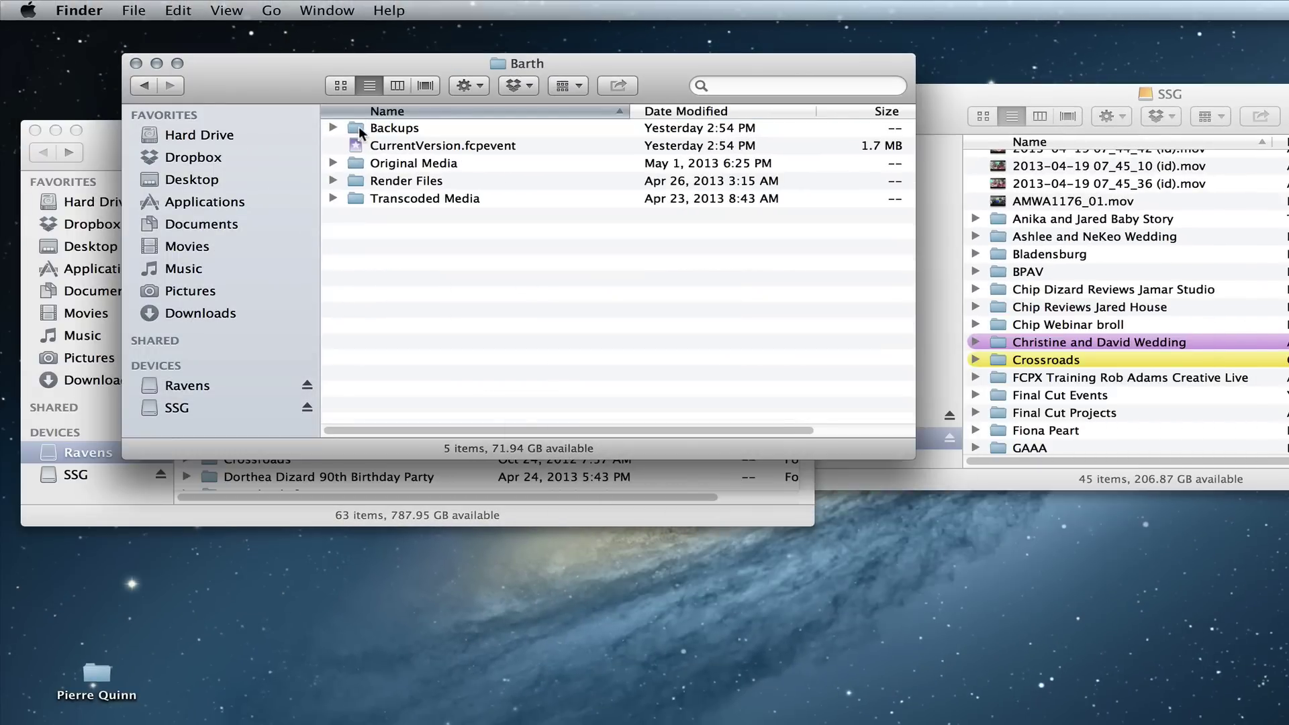
{"action": "left_click", "coordinate": [332, 163]}
{"action": "left_click", "coordinate": [409, 270]}
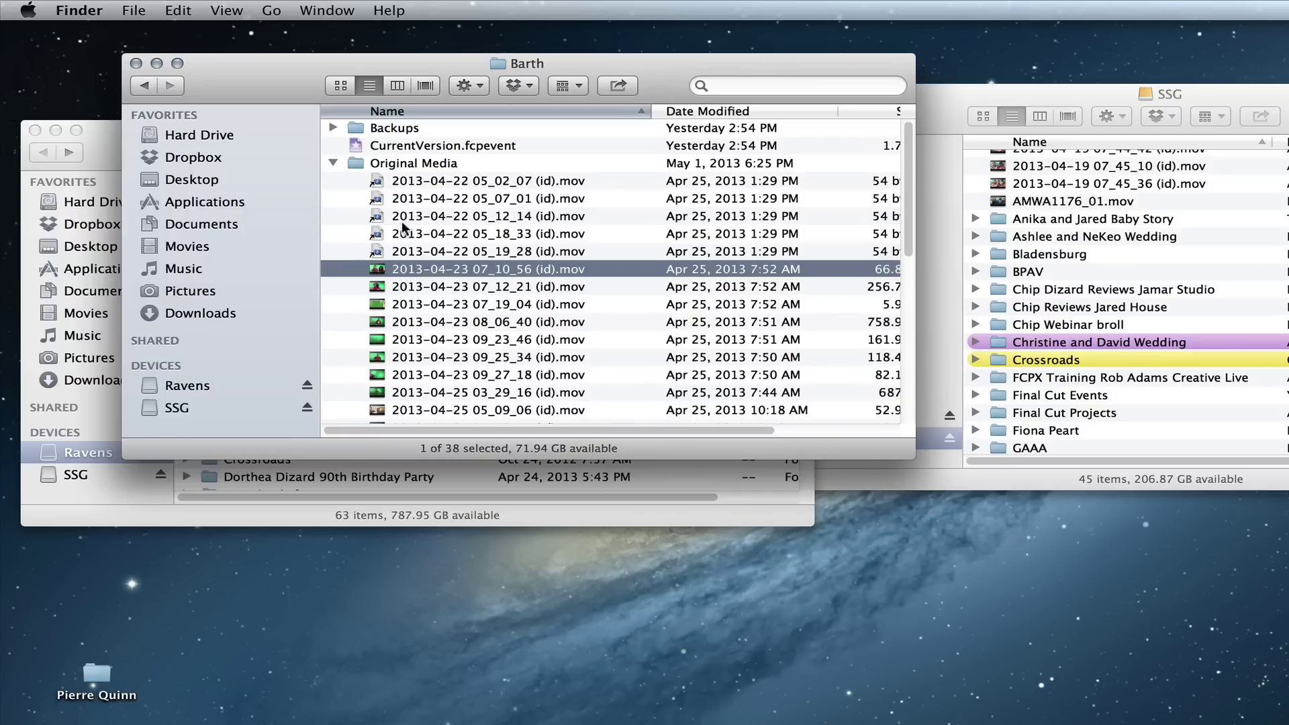
{"action": "left_click", "coordinate": [401, 220]}
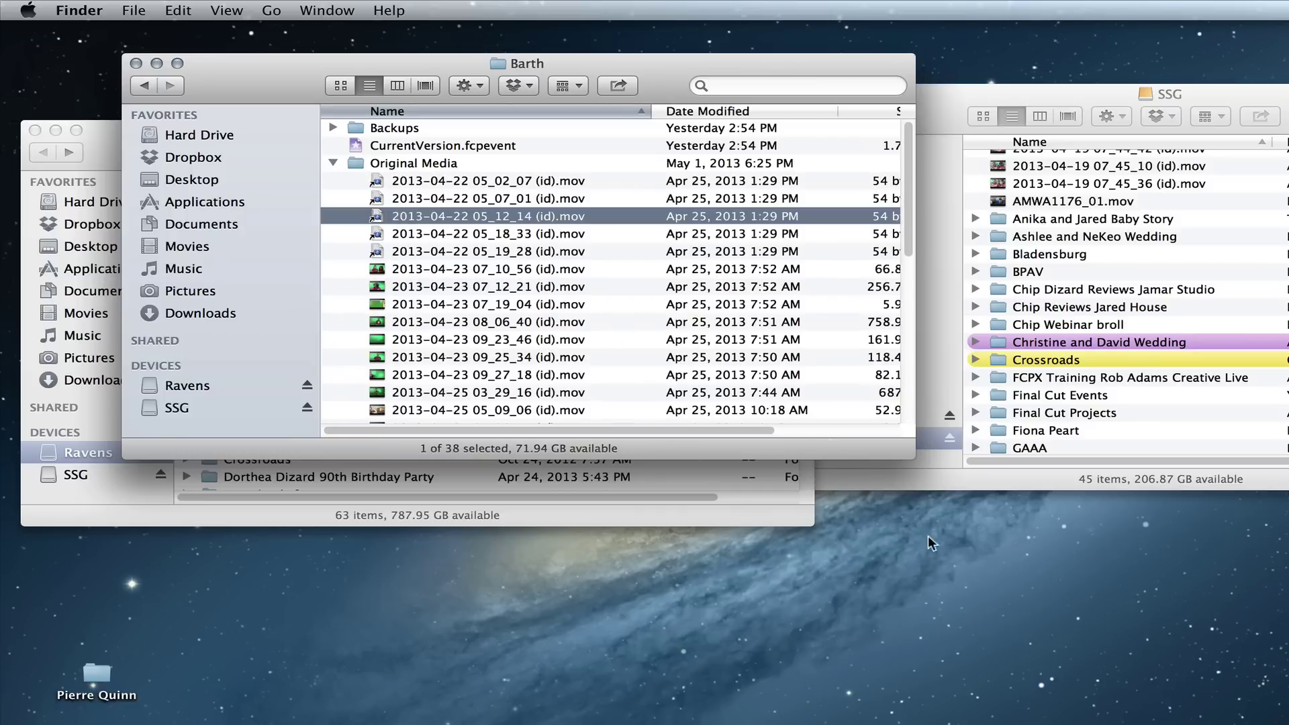
{"action": "left_click_drag", "start_coordinate": [910, 448], "coordinate": [1243, 559]}
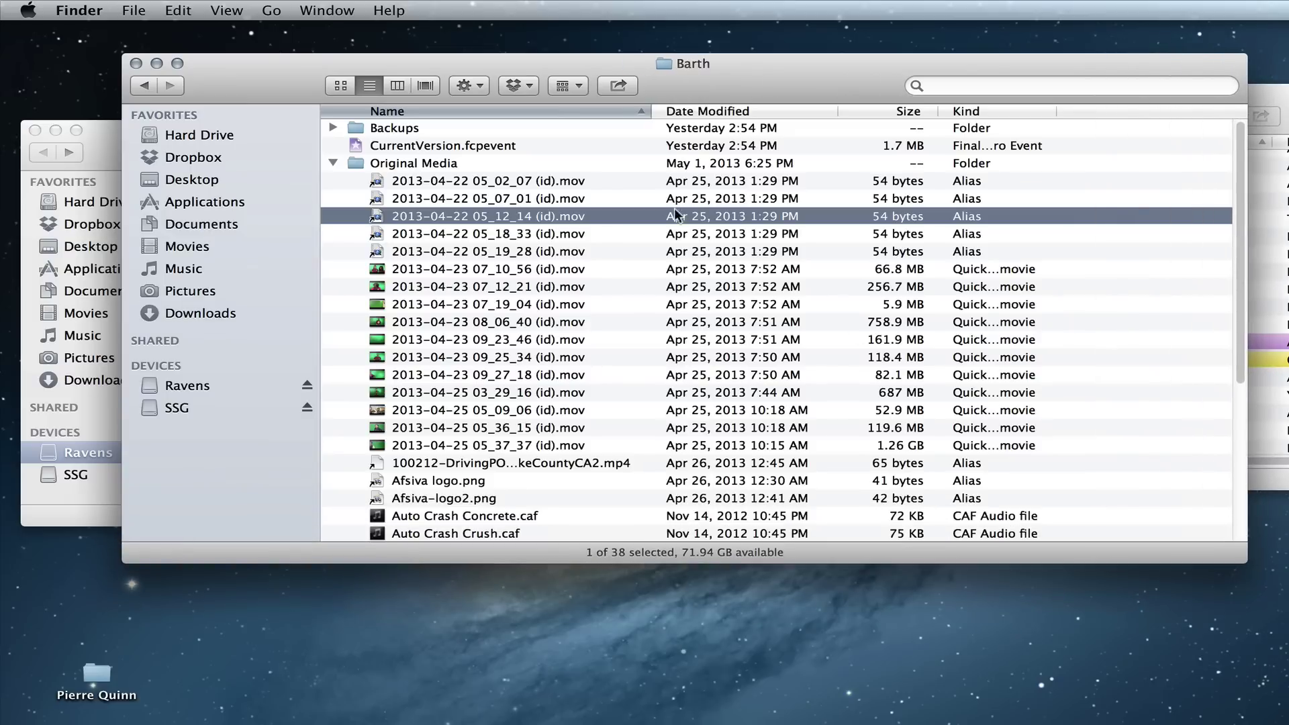
Step: Preview the 2013-04-23 and 2013-04-25 clips, close the Barth window, and move Ravens upper right
{"action": "left_click", "coordinate": [499, 286]}
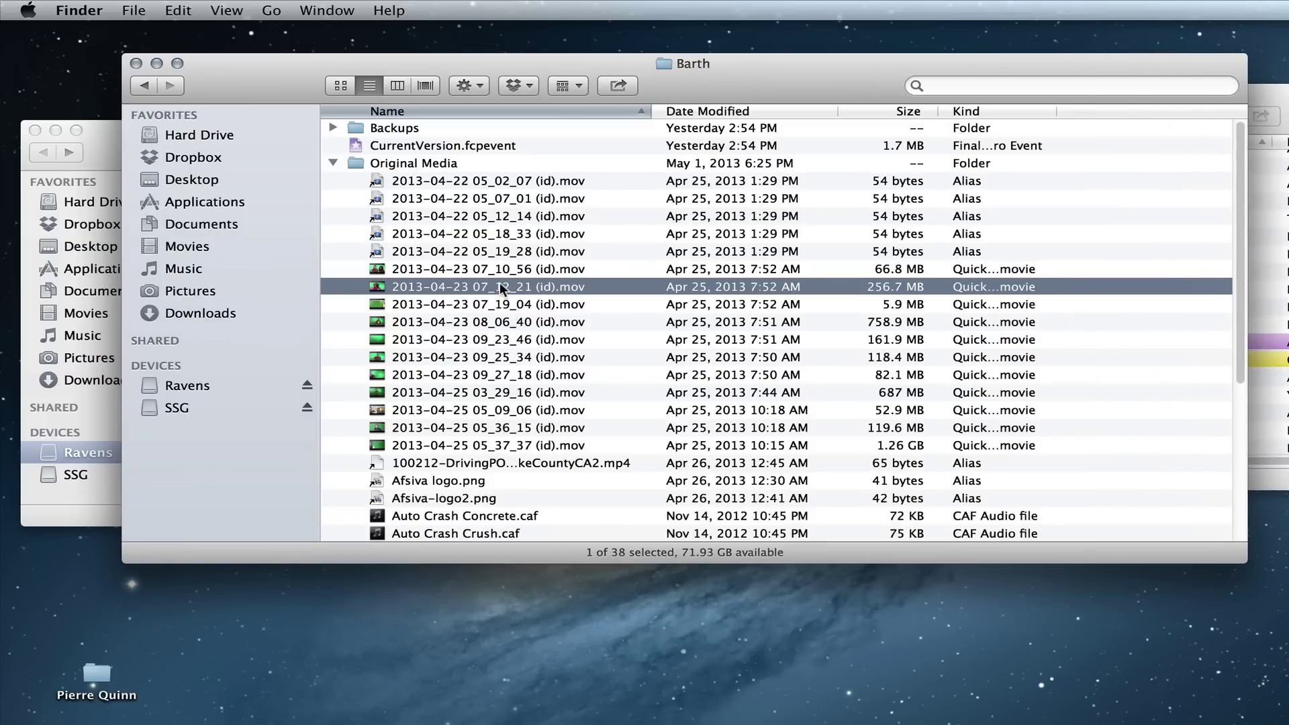
{"action": "key", "text": "space"}
{"action": "key", "text": "space"}
{"action": "left_click", "coordinate": [482, 321]}
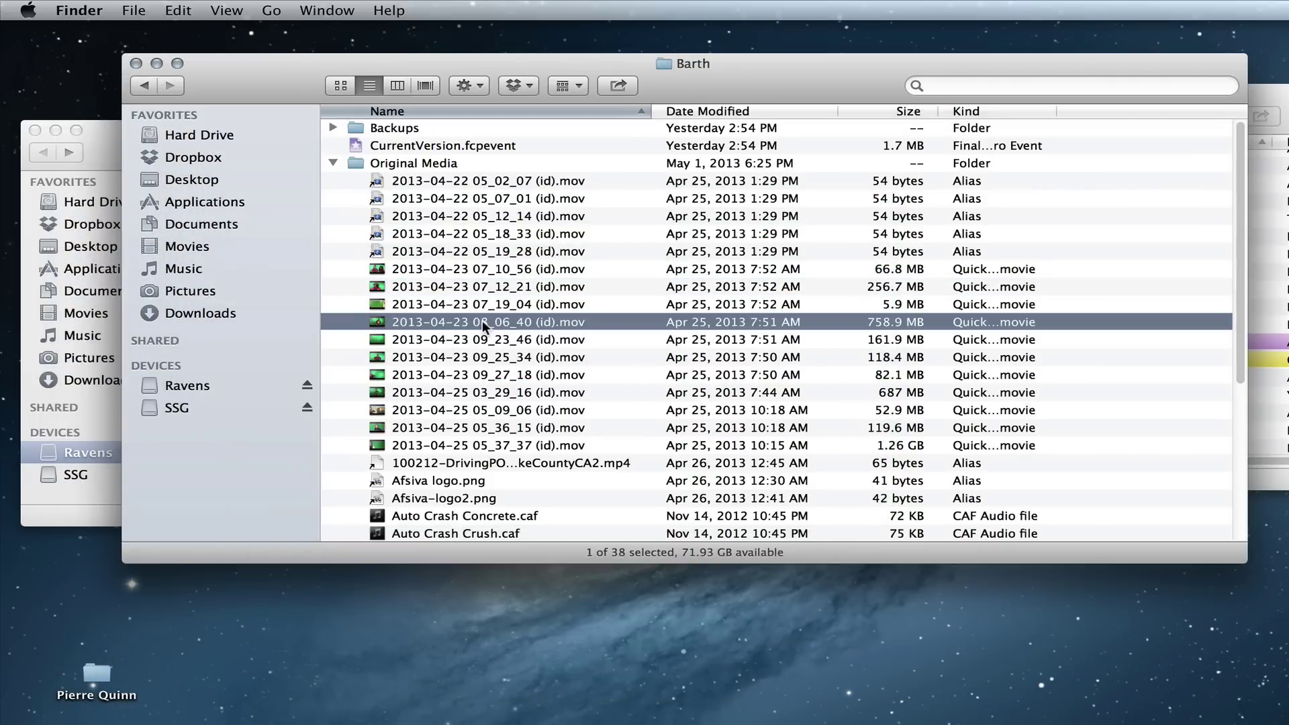
{"action": "key", "text": "space"}
{"action": "key", "text": "space"}
{"action": "left_click", "coordinate": [894, 385]}
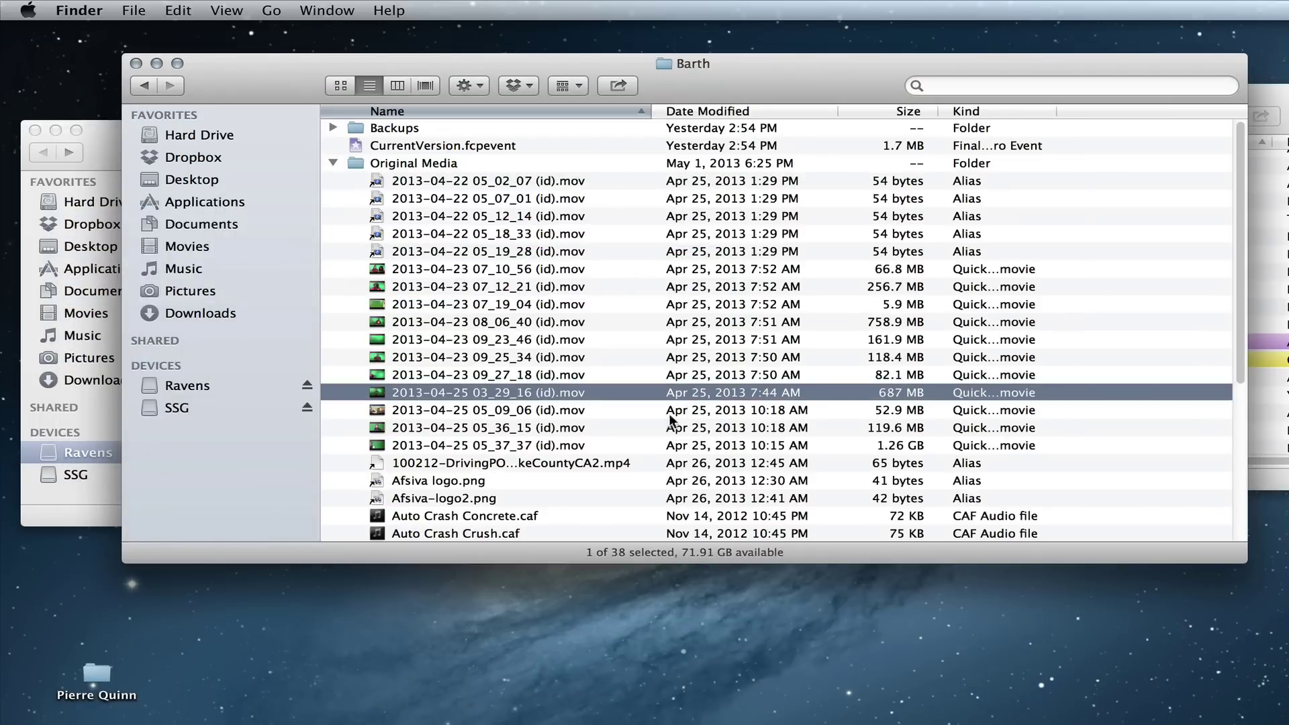
{"action": "left_click", "coordinate": [905, 447]}
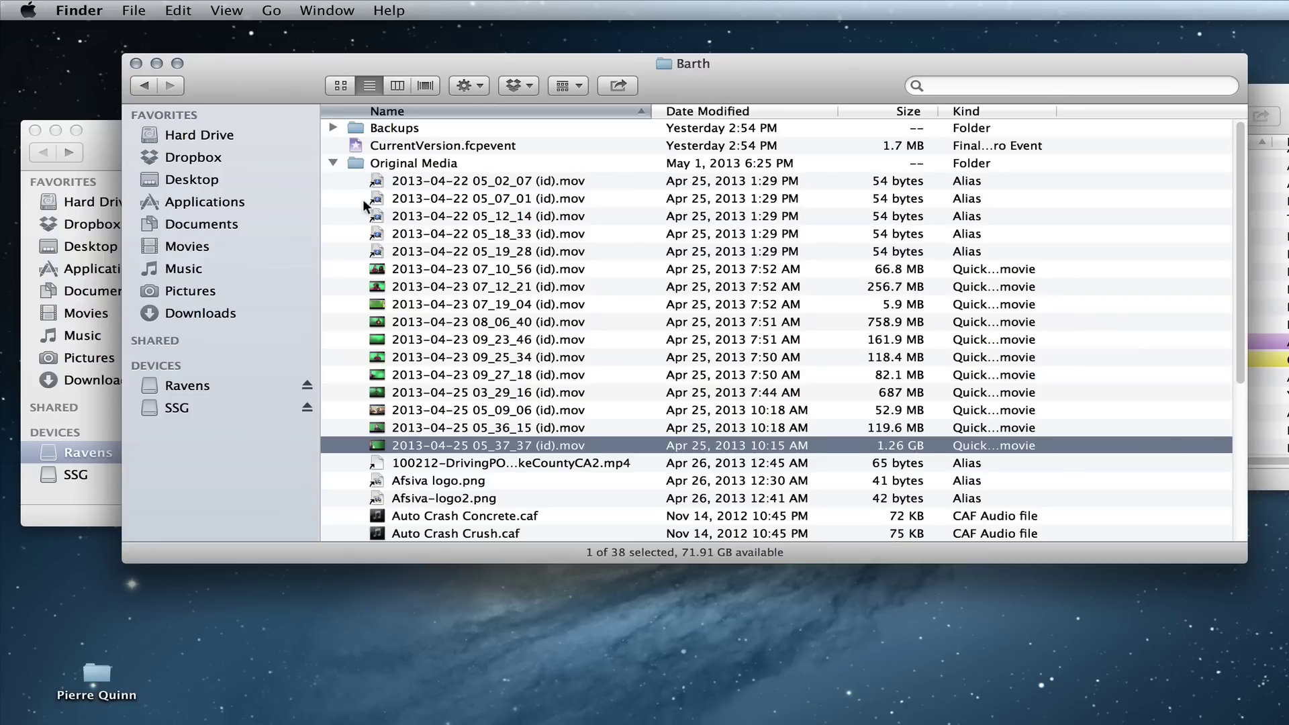
{"action": "left_click", "coordinate": [333, 163]}
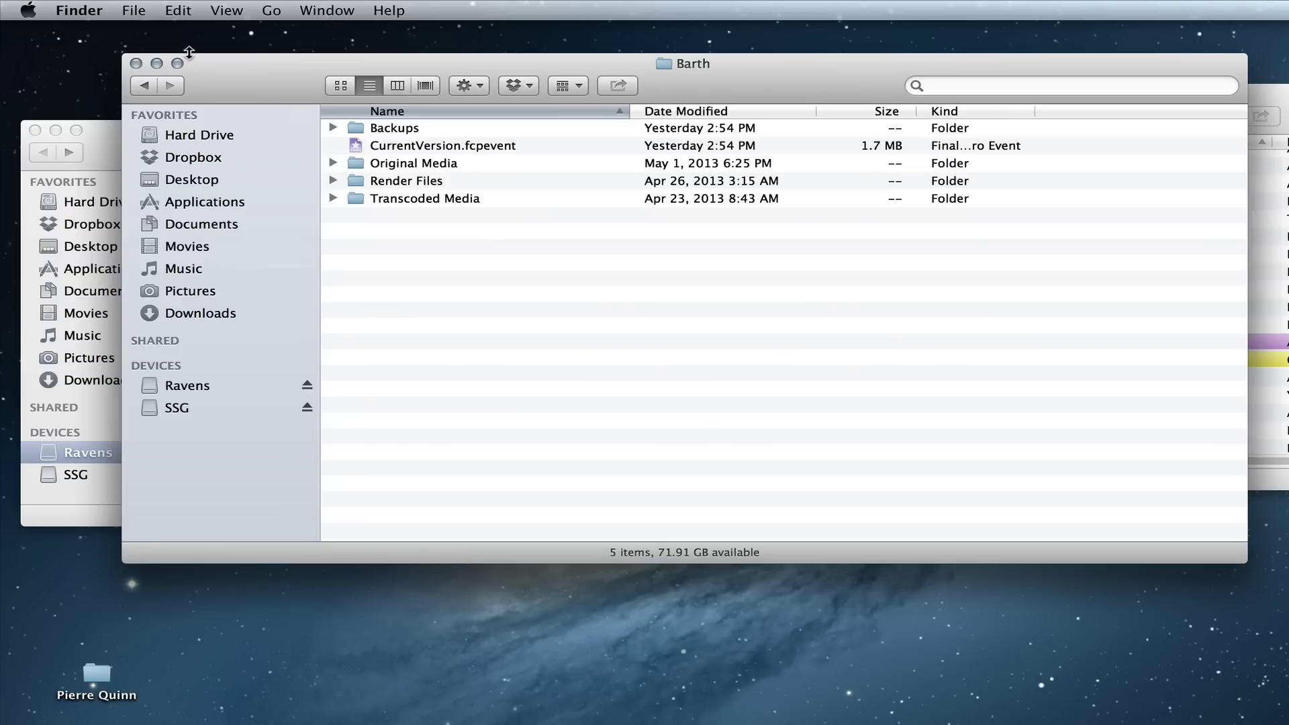
{"action": "left_click", "coordinate": [136, 64]}
{"action": "left_click_drag", "start_coordinate": [123, 137], "coordinate": [370, 30]}
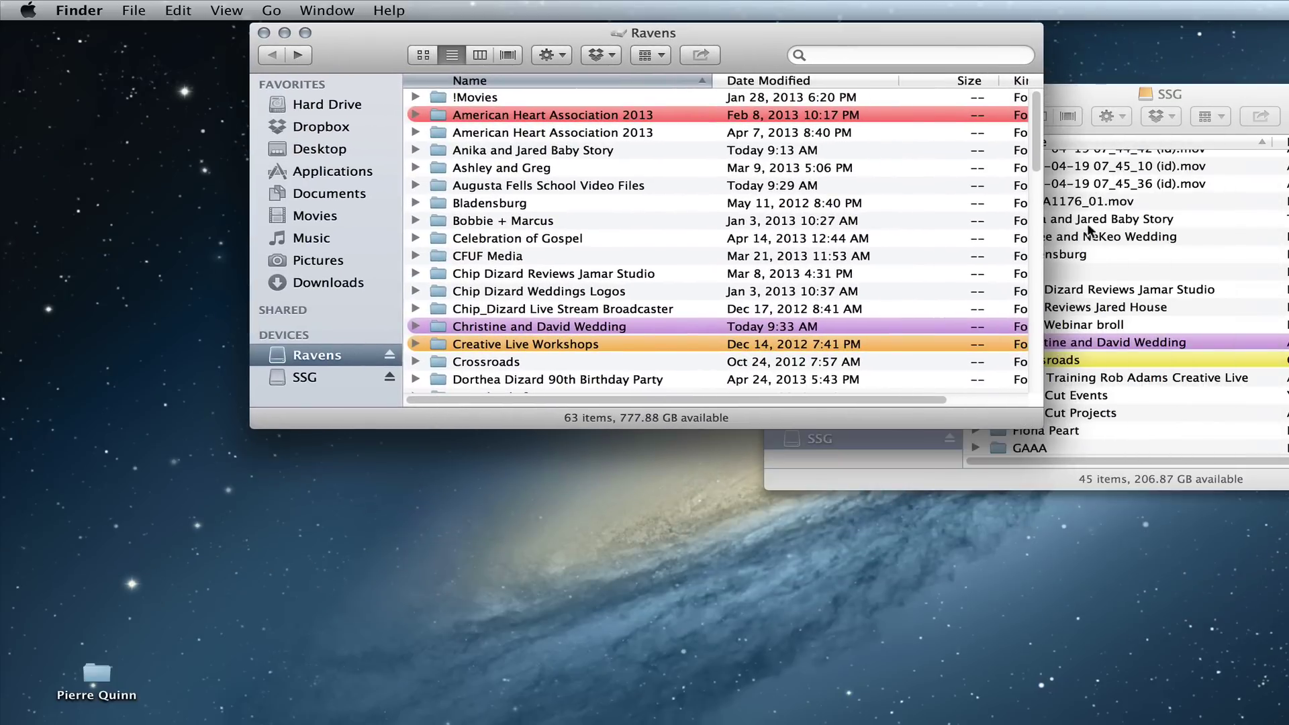
Step: Enlarge the SSG window and show Get Info for its Final Cut Events folder
{"action": "left_click_drag", "start_coordinate": [1069, 90], "coordinate": [590, 23]}
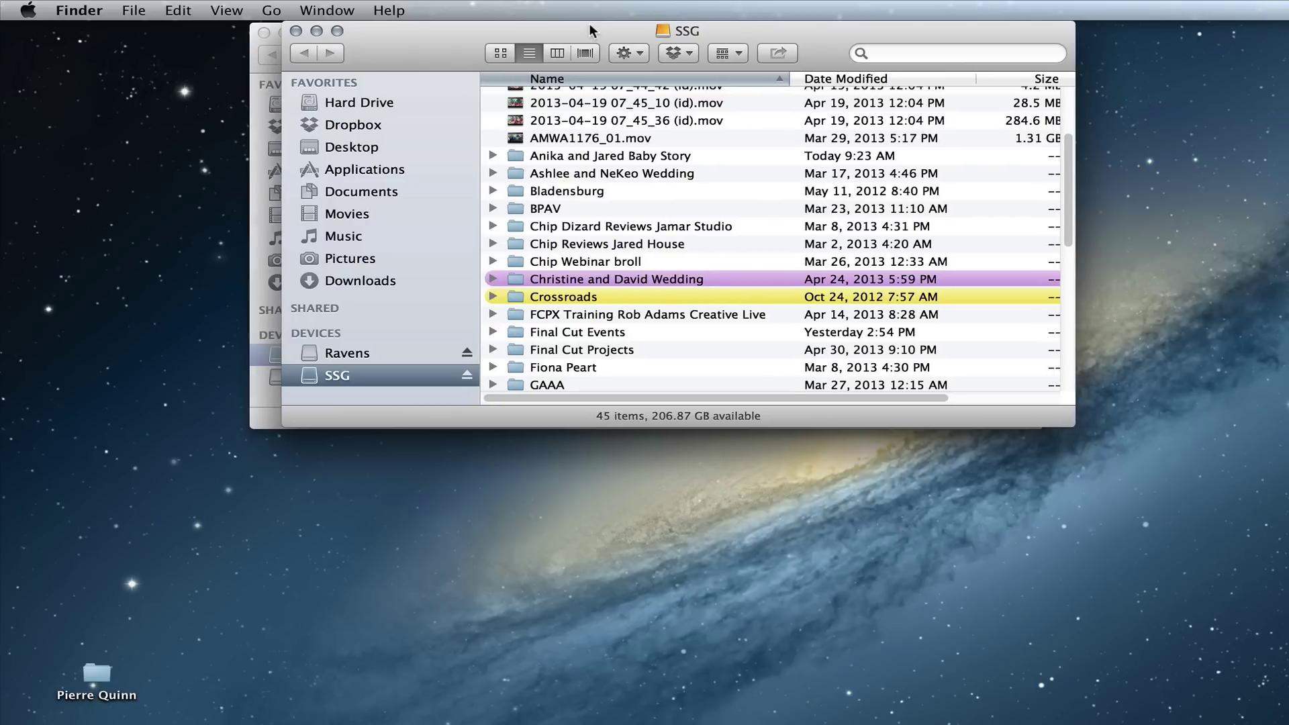
{"action": "left_click_drag", "start_coordinate": [1071, 424], "coordinate": [1285, 668]}
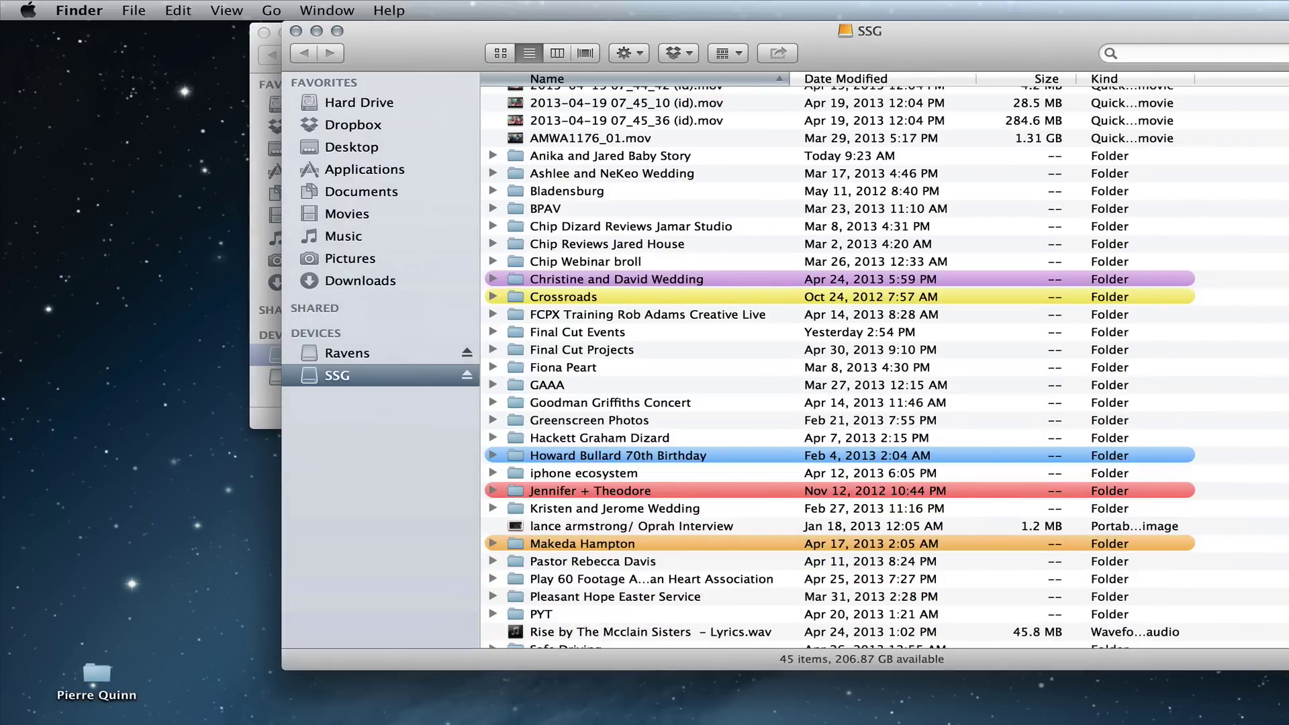
{"action": "double_click", "coordinate": [600, 328]}
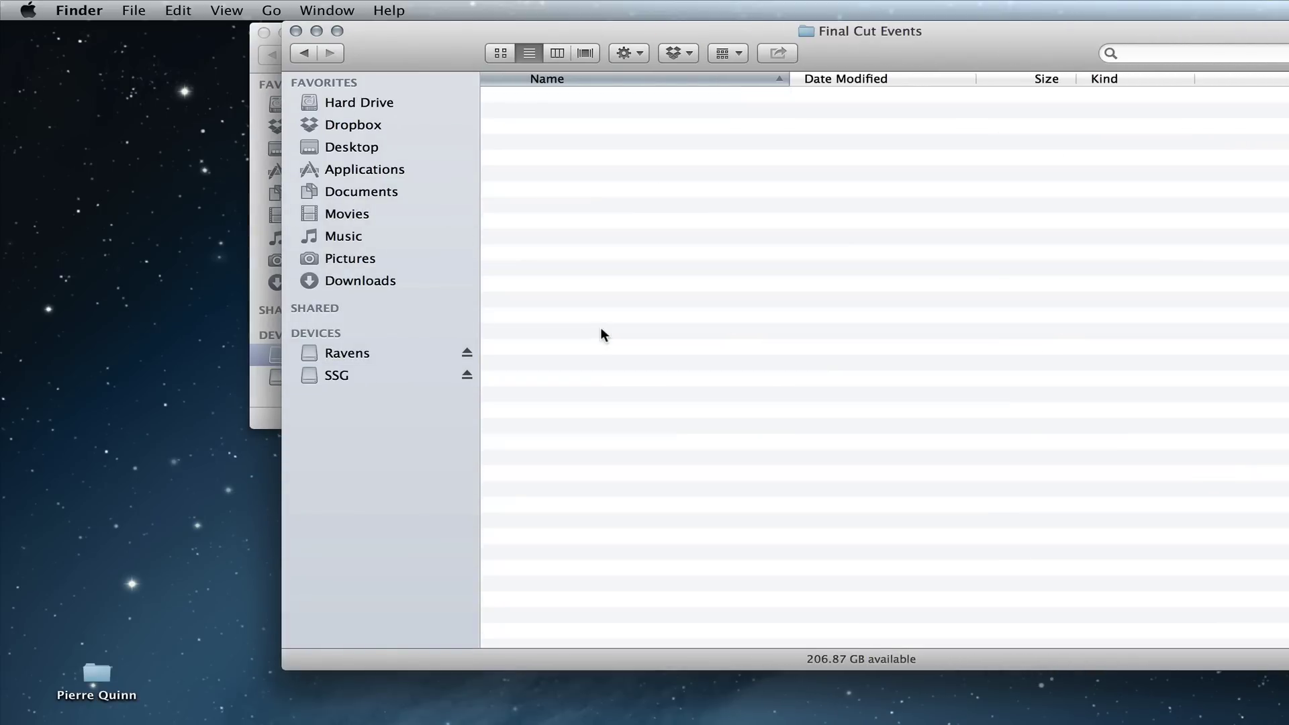
{"action": "left_click", "coordinate": [307, 54]}
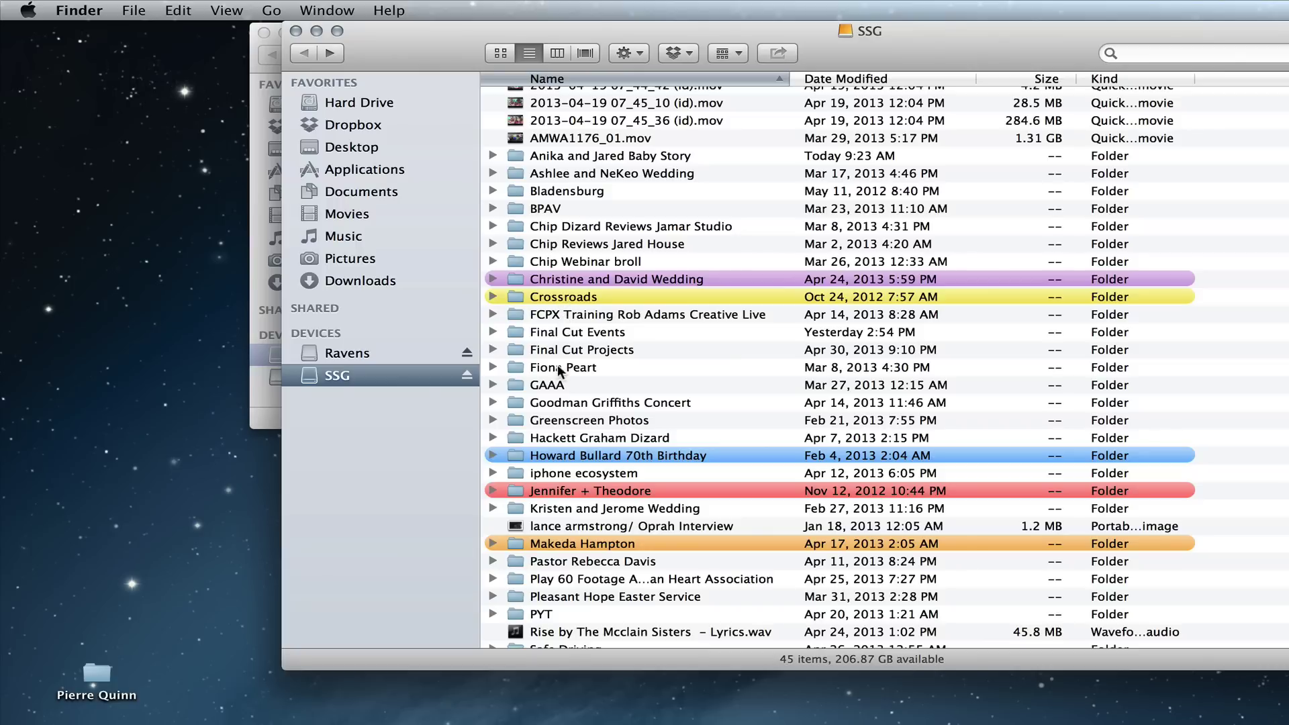
{"action": "left_click", "coordinate": [553, 333]}
{"action": "key", "text": "super+i"}
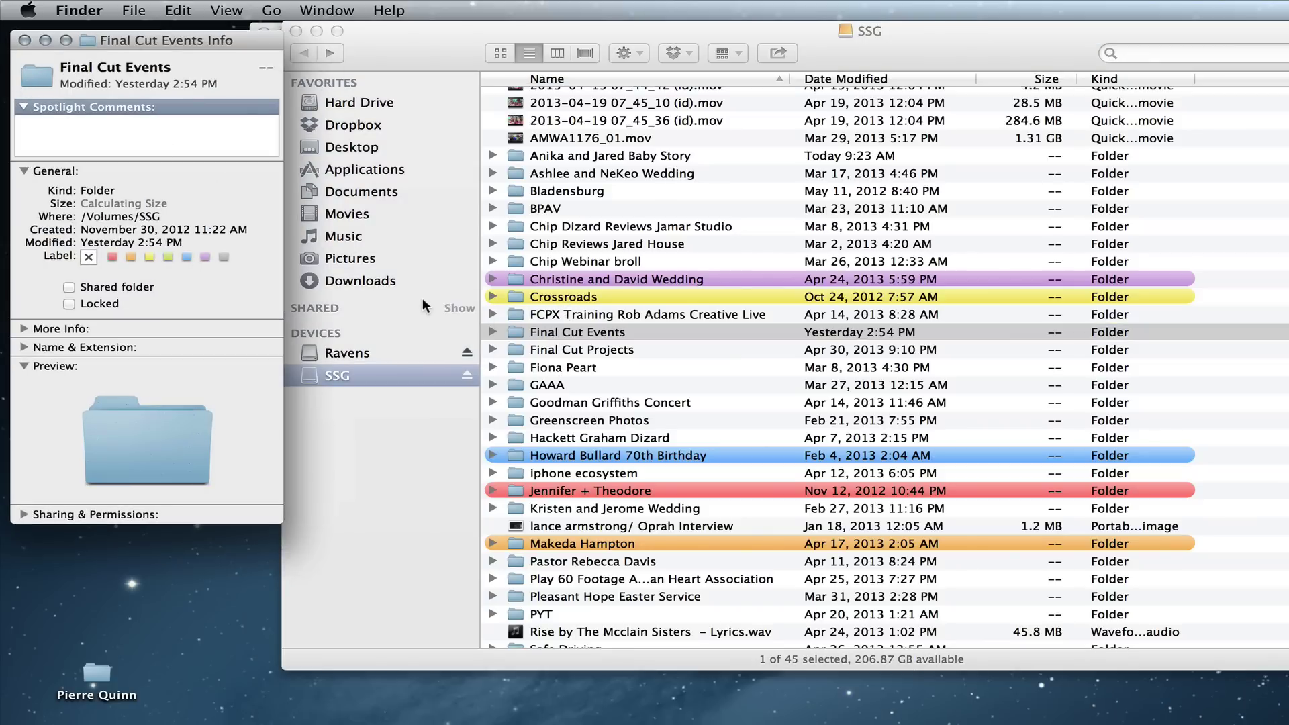
{"action": "double_click", "coordinate": [534, 333]}
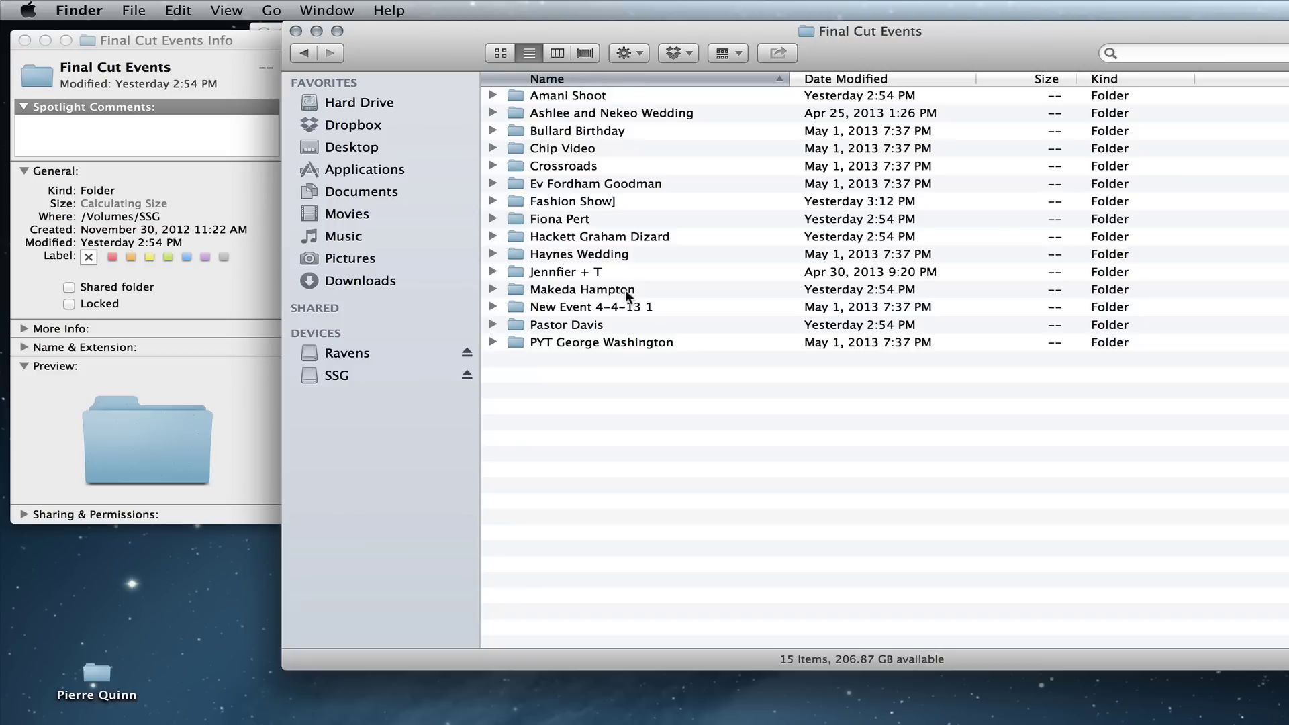
{"action": "left_click", "coordinate": [533, 96]}
{"action": "key", "text": "Down"}
{"action": "key", "text": "Down"}
{"action": "key", "text": "Down"}
{"action": "key", "text": "Down"}
{"action": "key", "text": "Down"}
{"action": "key", "text": "Down"}
{"action": "key", "text": "Down"}
{"action": "key", "text": "Down"}
{"action": "key", "text": "Down"}
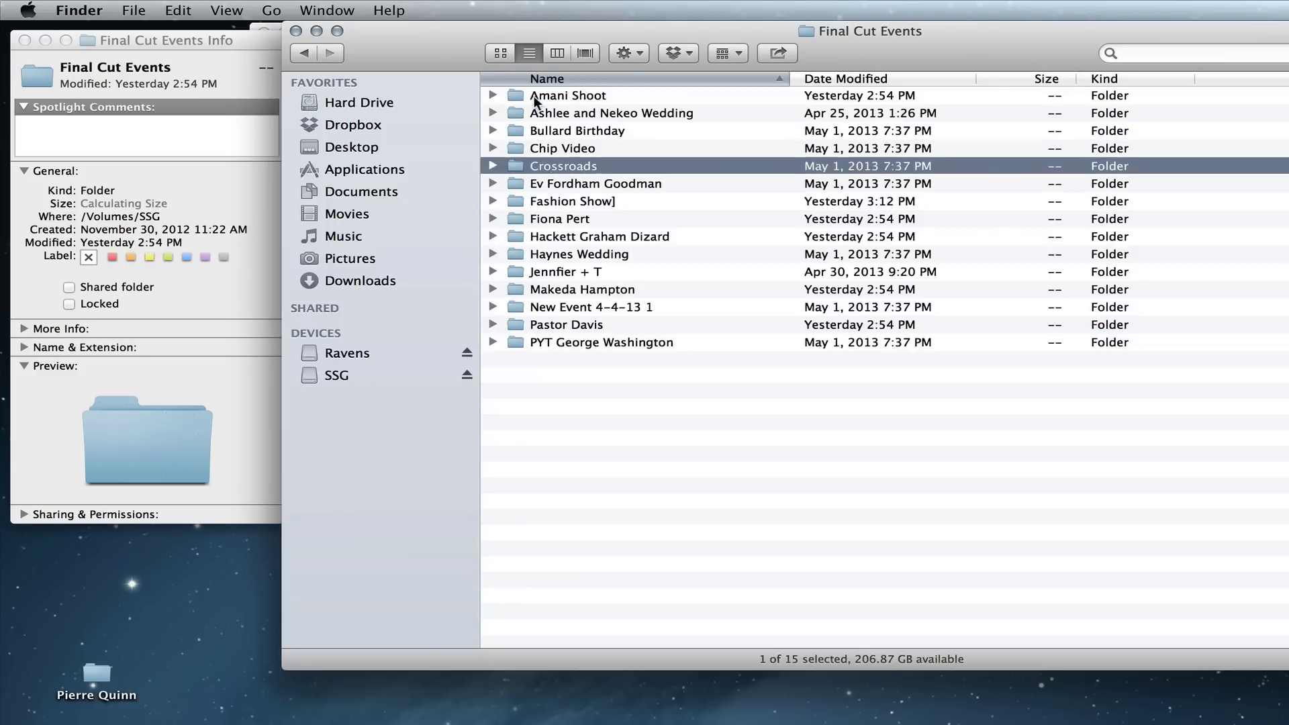
{"action": "key", "text": "Down"}
{"action": "key", "text": "Down"}
{"action": "key", "text": "Down"}
{"action": "key", "text": "Down"}
{"action": "key", "text": "Down"}
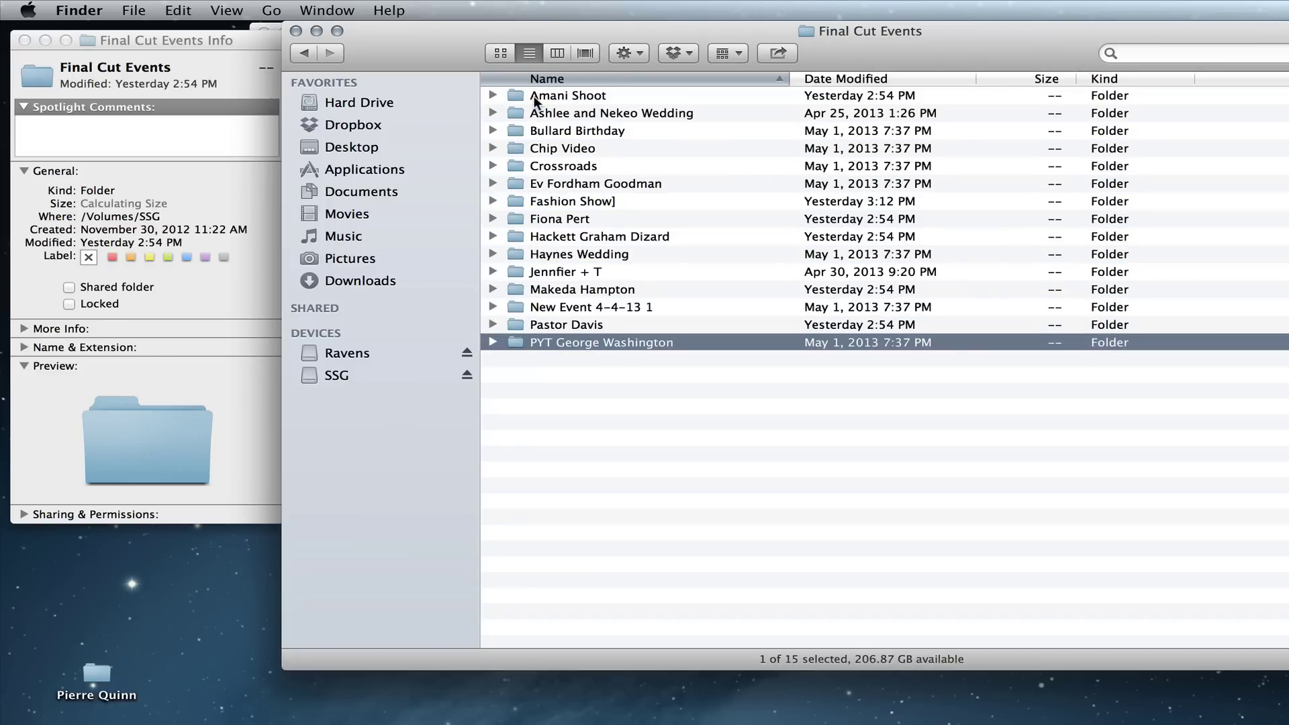
{"action": "key", "text": "Up"}
{"action": "key", "text": "Up"}
{"action": "key", "text": "Up"}
{"action": "key", "text": "Up"}
{"action": "key", "text": "Up"}
{"action": "key", "text": "Up"}
{"action": "key", "text": "Up"}
{"action": "key", "text": "Up"}
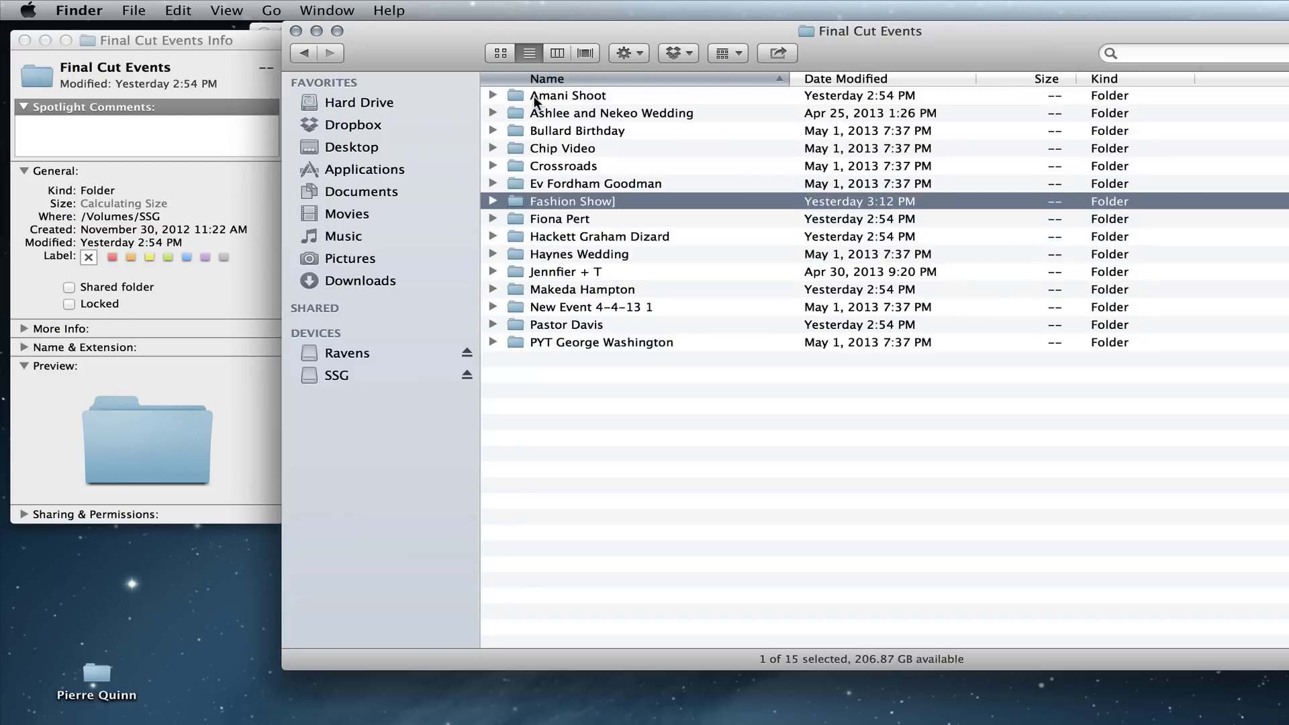
{"action": "double_click", "coordinate": [553, 341]}
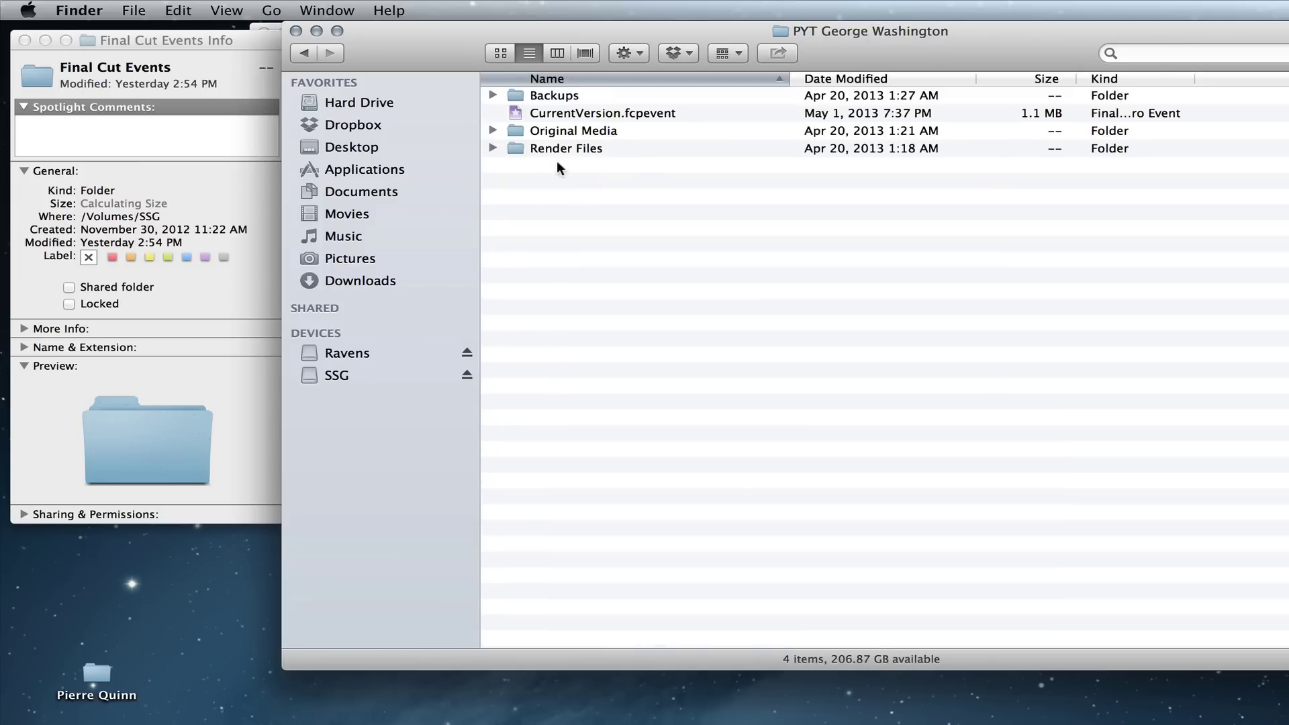
{"action": "left_click", "coordinate": [491, 130]}
{"action": "left_click", "coordinate": [597, 171]}
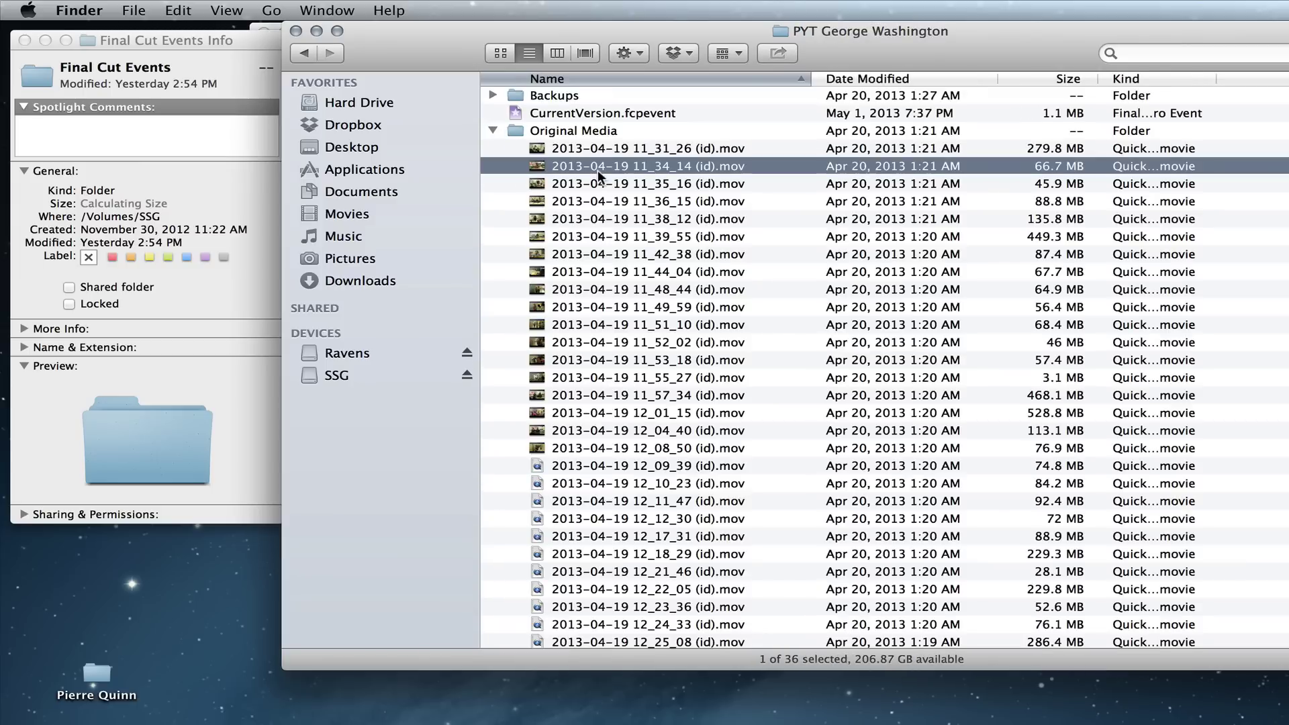
{"action": "left_click", "coordinate": [626, 218]}
{"action": "key", "text": "space"}
{"action": "key", "text": "space"}
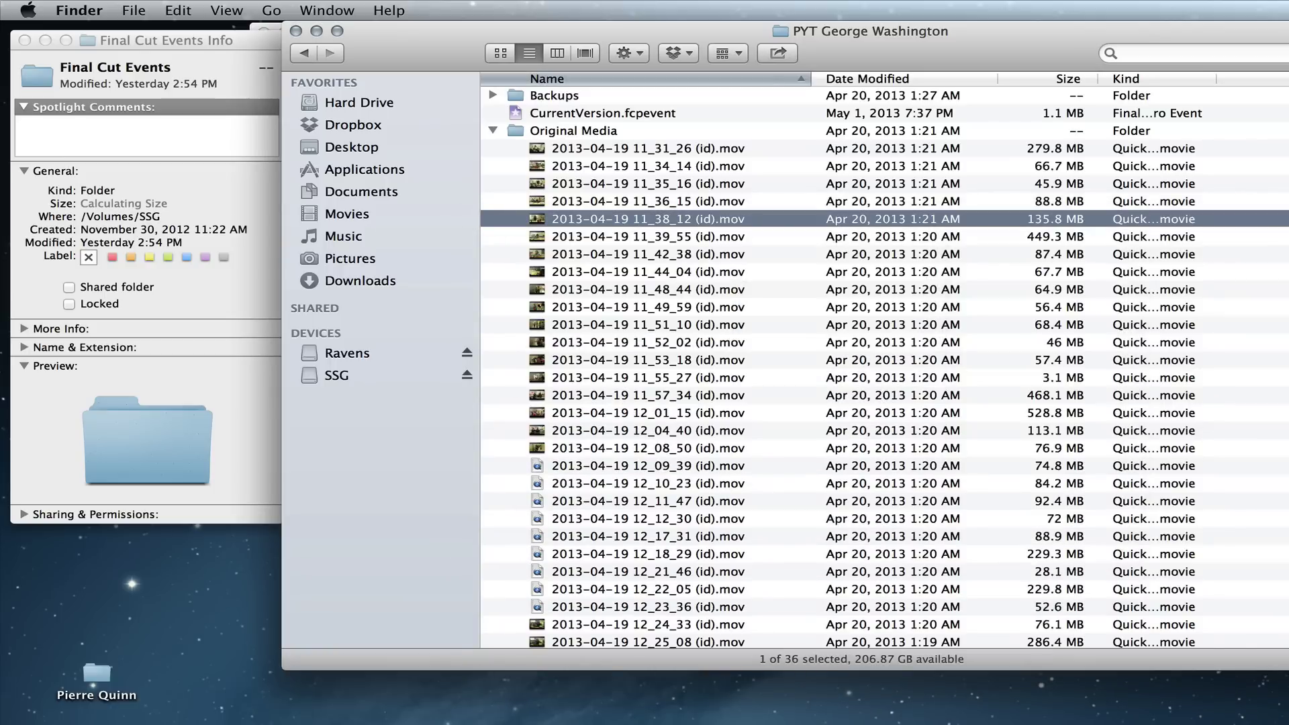
{"action": "scroll", "coordinate": [479, 79], "scroll_direction": "down", "scroll_amount": 5}
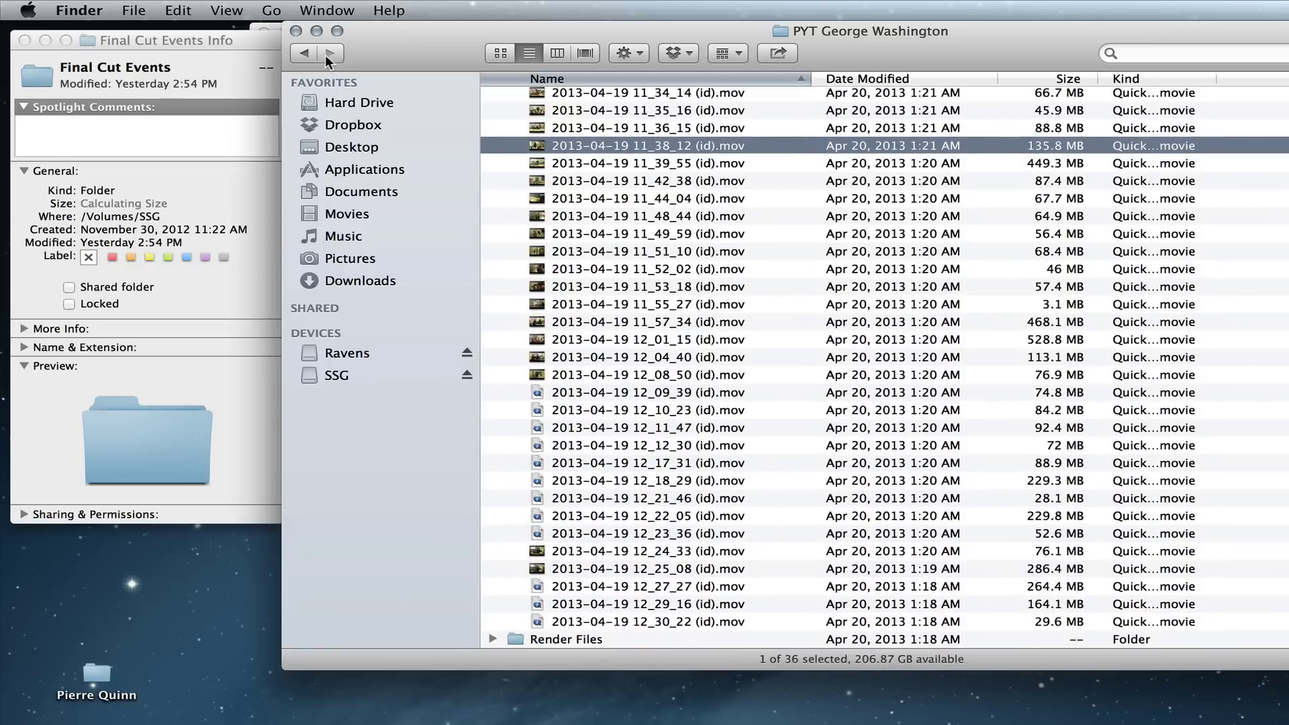
{"action": "left_click", "coordinate": [302, 54]}
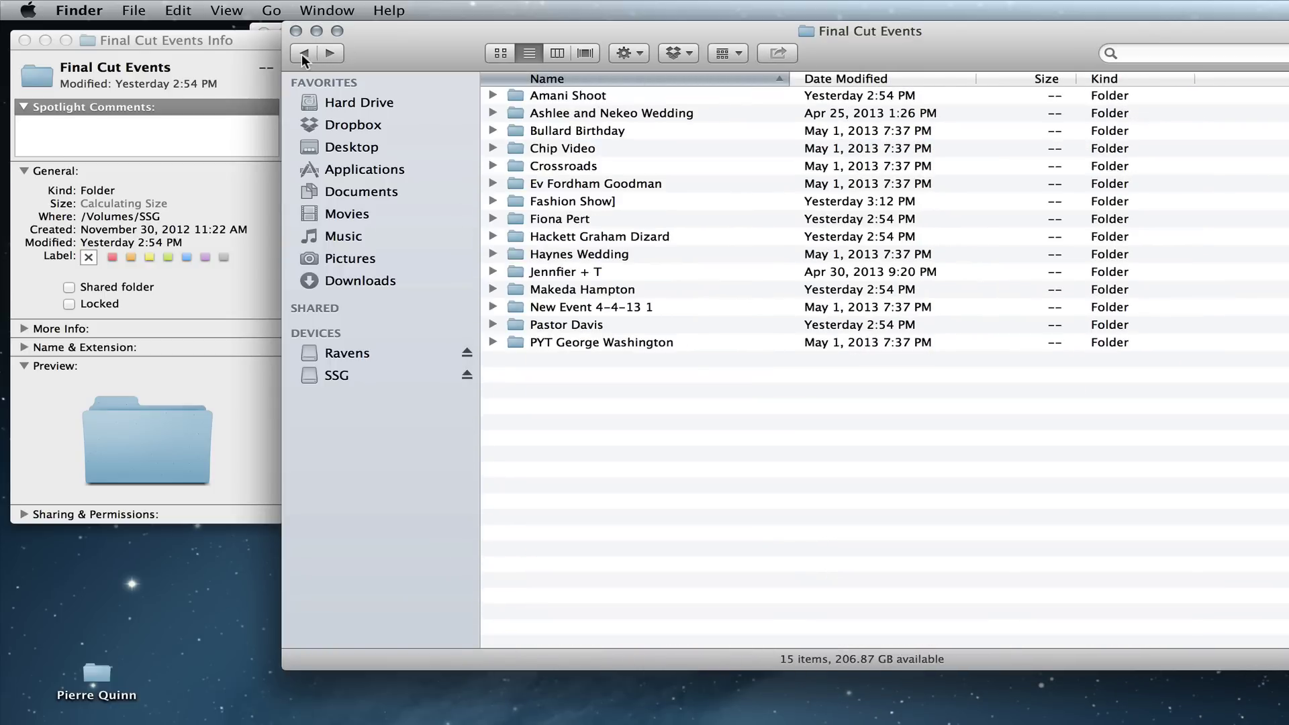
{"action": "left_click", "coordinate": [301, 54]}
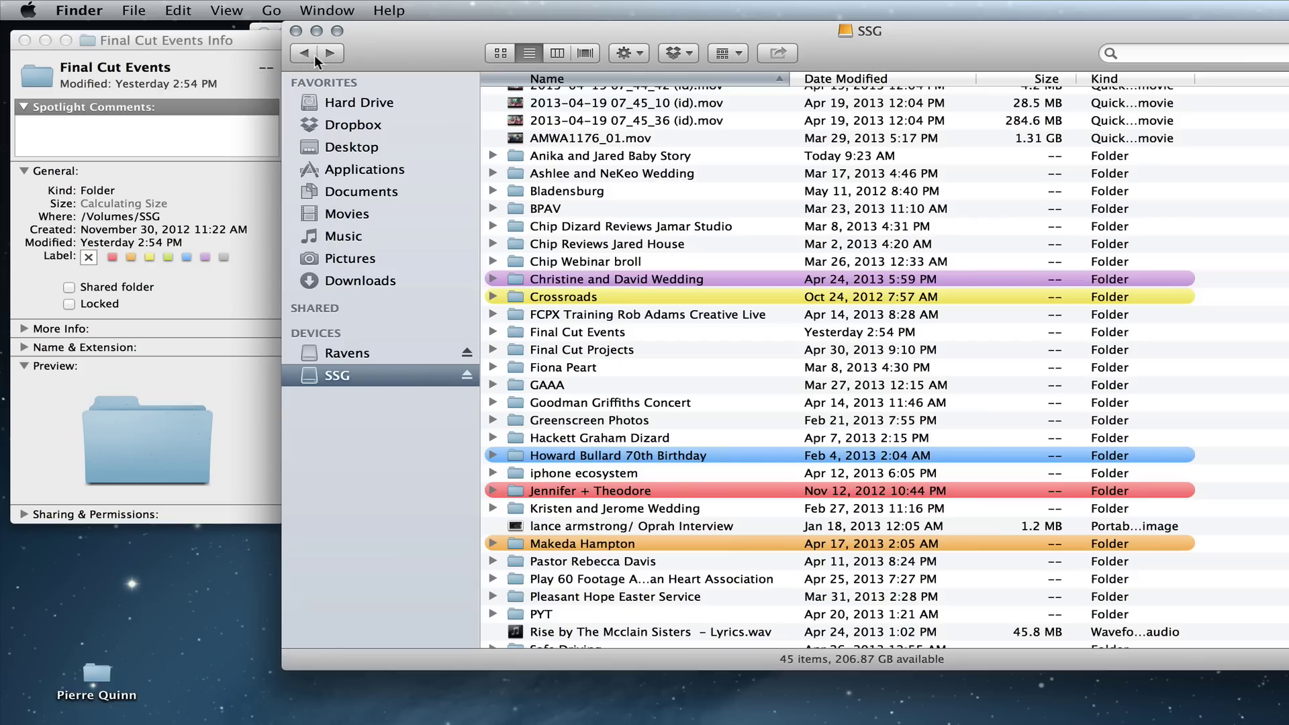
Step: Check Final Cut Projects' info, then open the folder and collapse ! Weddings
{"action": "left_click", "coordinate": [555, 351]}
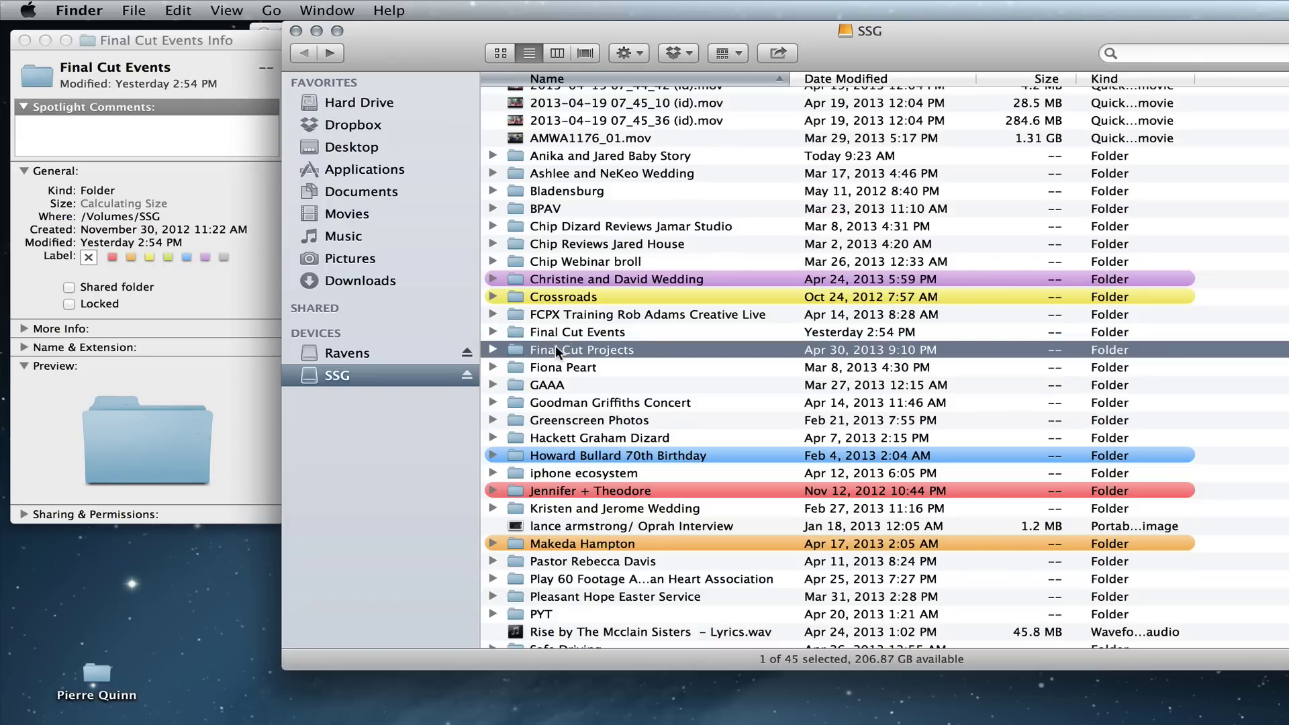
{"action": "key", "text": "super+i"}
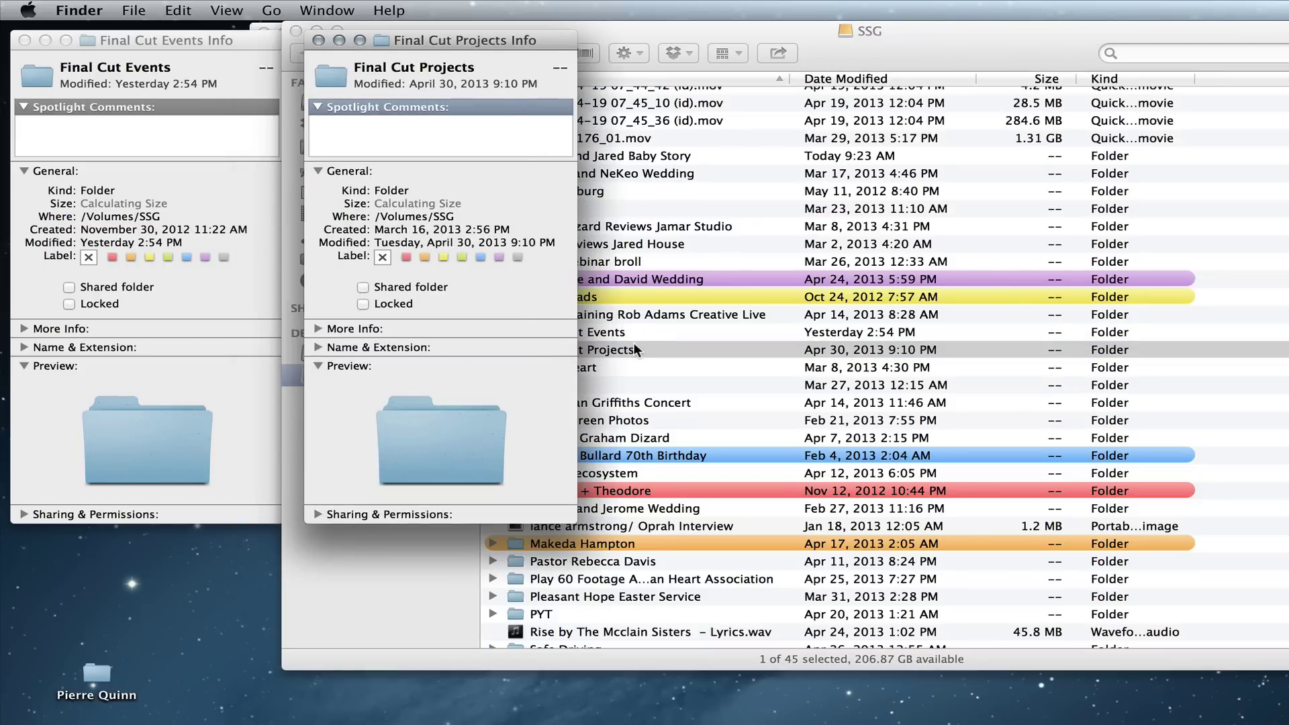
{"action": "key", "text": "super+w"}
{"action": "double_click", "coordinate": [516, 353]}
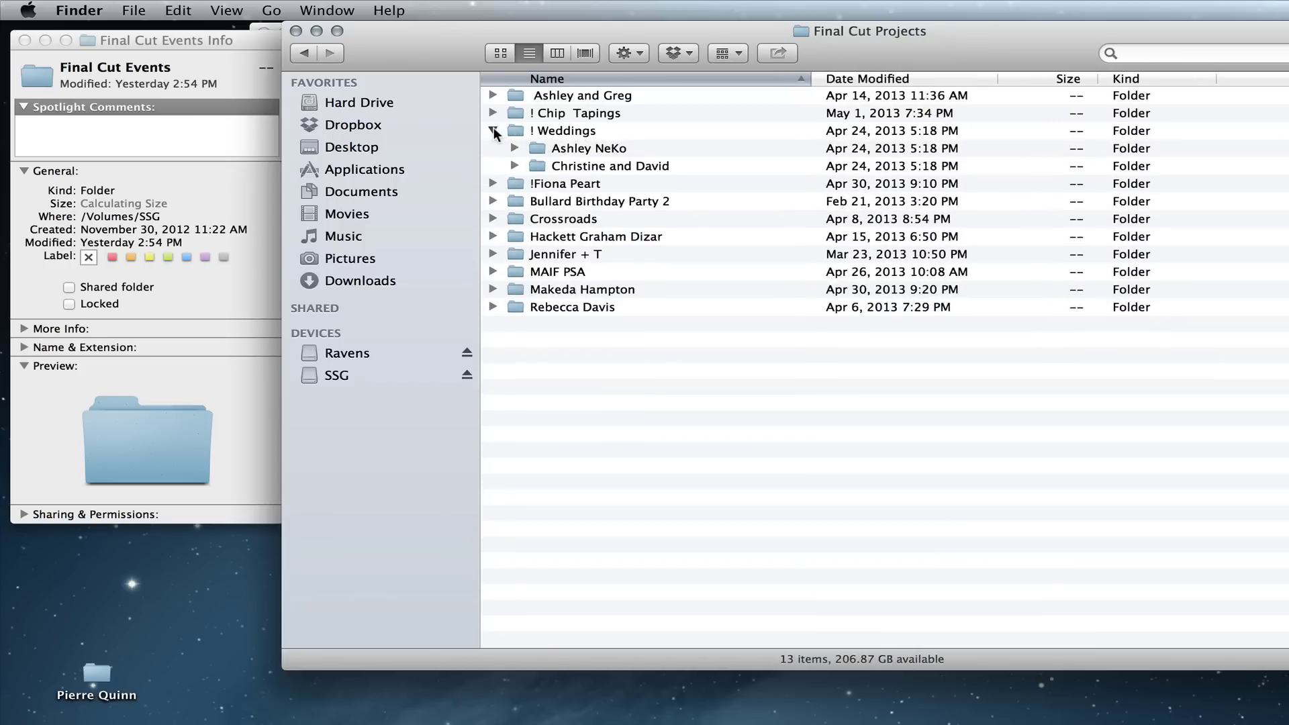
{"action": "left_click", "coordinate": [493, 130]}
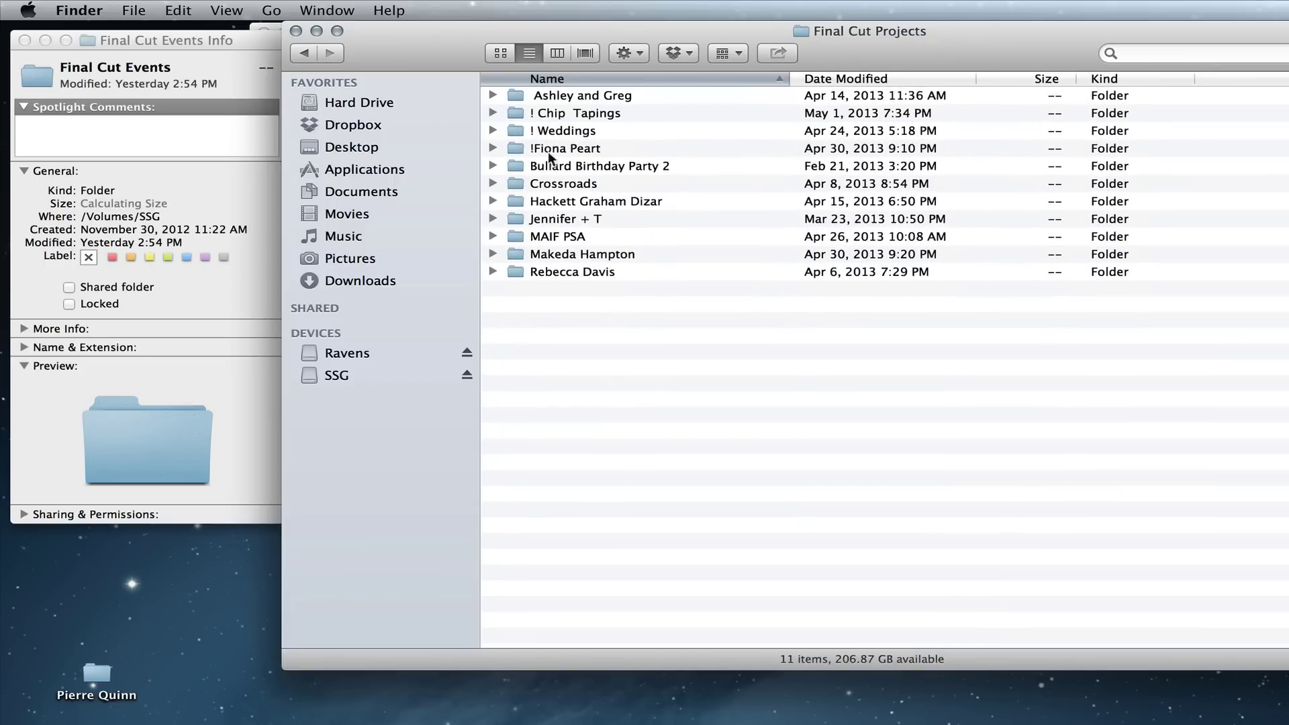
Step: Expand Ashley and Greg and inspect its My Savior Lives and An Enagement Story projects
{"action": "left_click", "coordinate": [492, 96]}
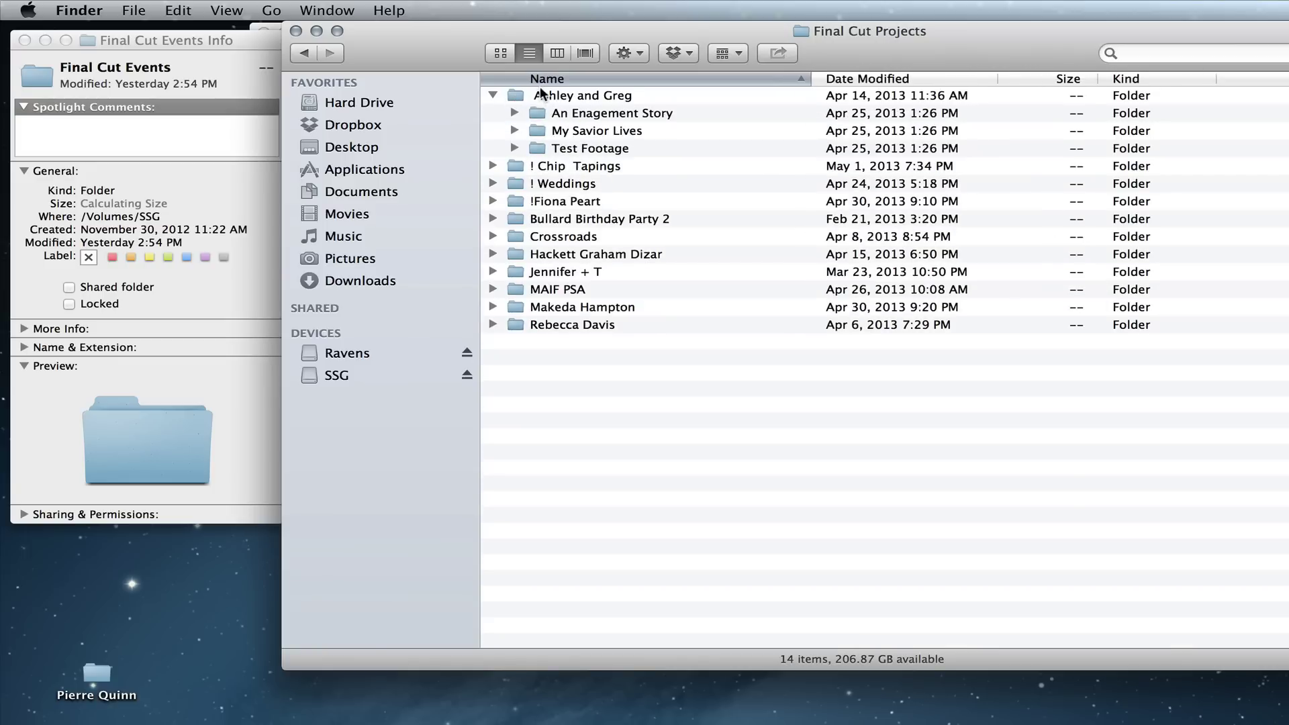
{"action": "left_click", "coordinate": [542, 132]}
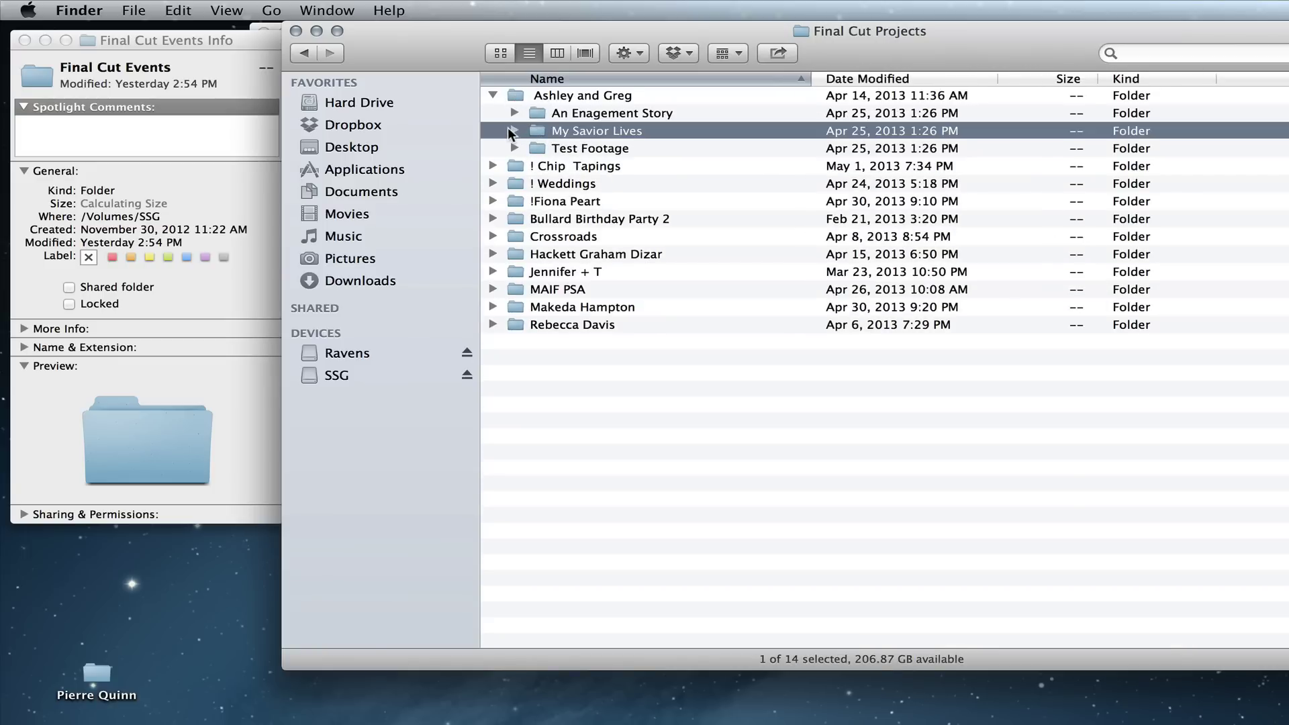
{"action": "left_click", "coordinate": [513, 130]}
{"action": "left_click", "coordinate": [514, 131]}
{"action": "left_click", "coordinate": [554, 115]}
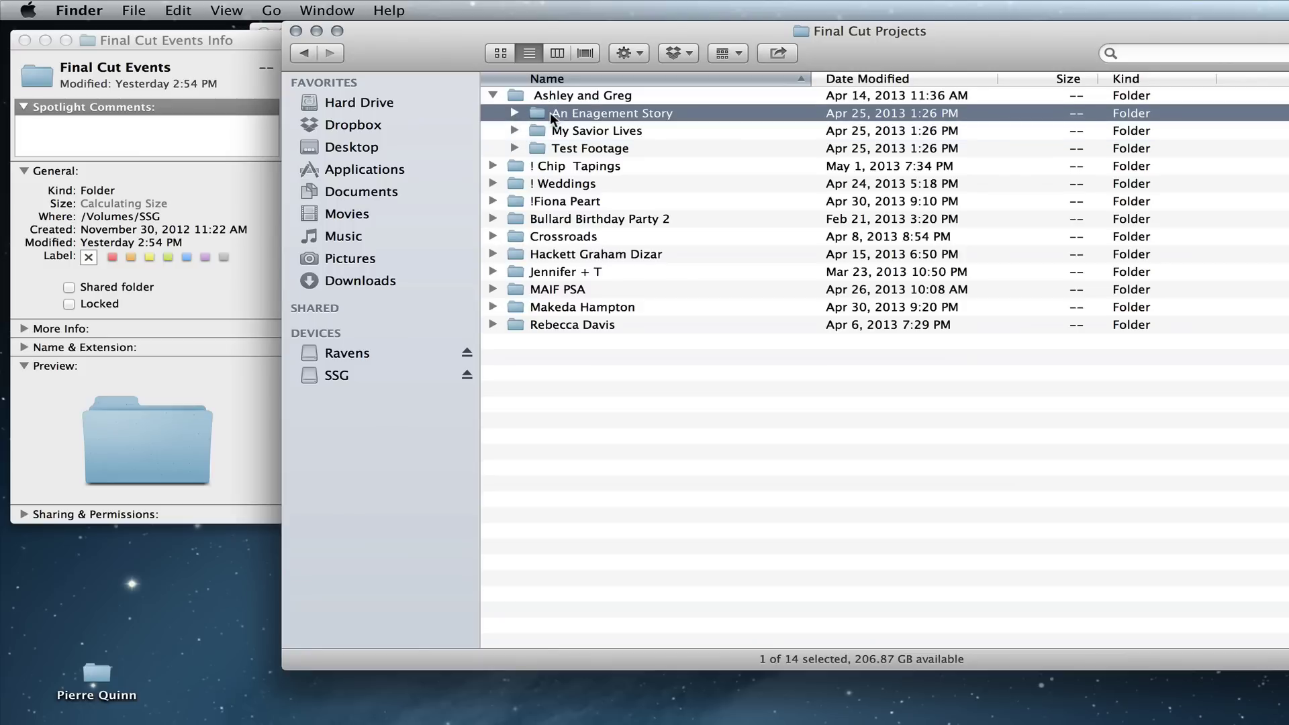
{"action": "left_click", "coordinate": [514, 131]}
{"action": "left_click", "coordinate": [514, 130]}
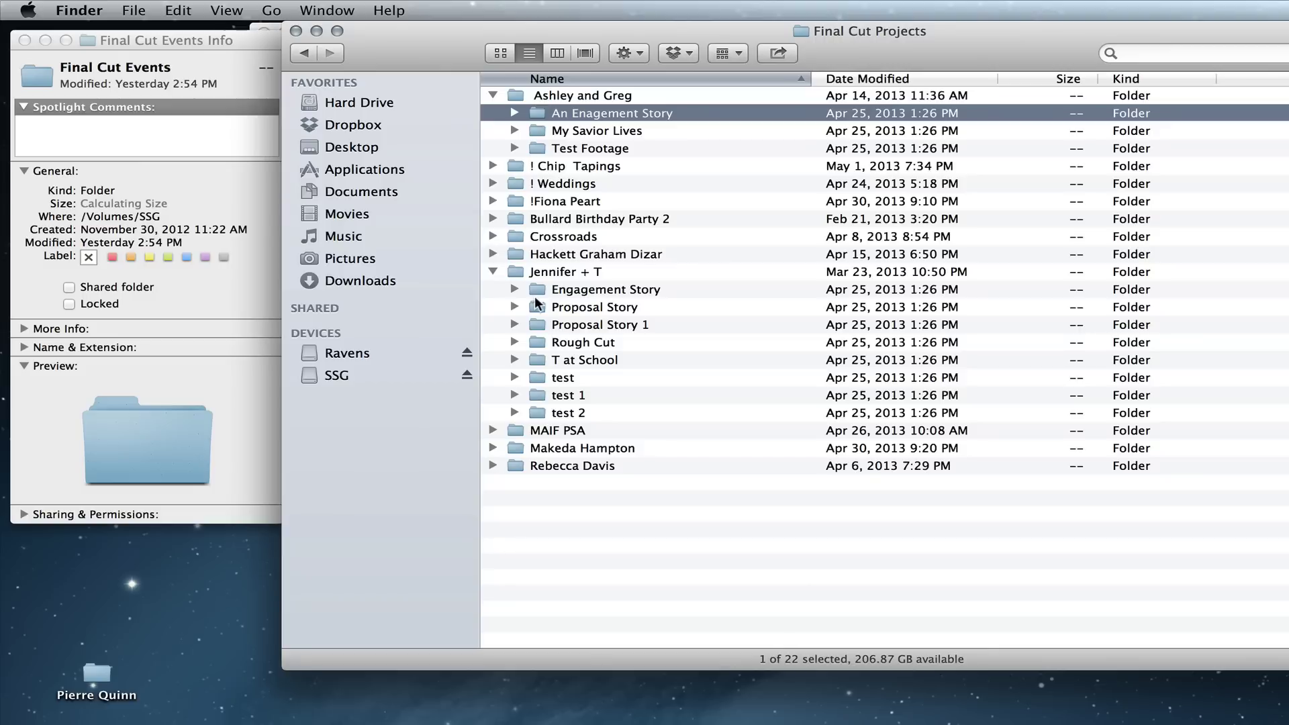
Step: Open Jennifer + T and expand its T at School and Rough Cut projects
{"action": "double_click", "coordinate": [537, 272]}
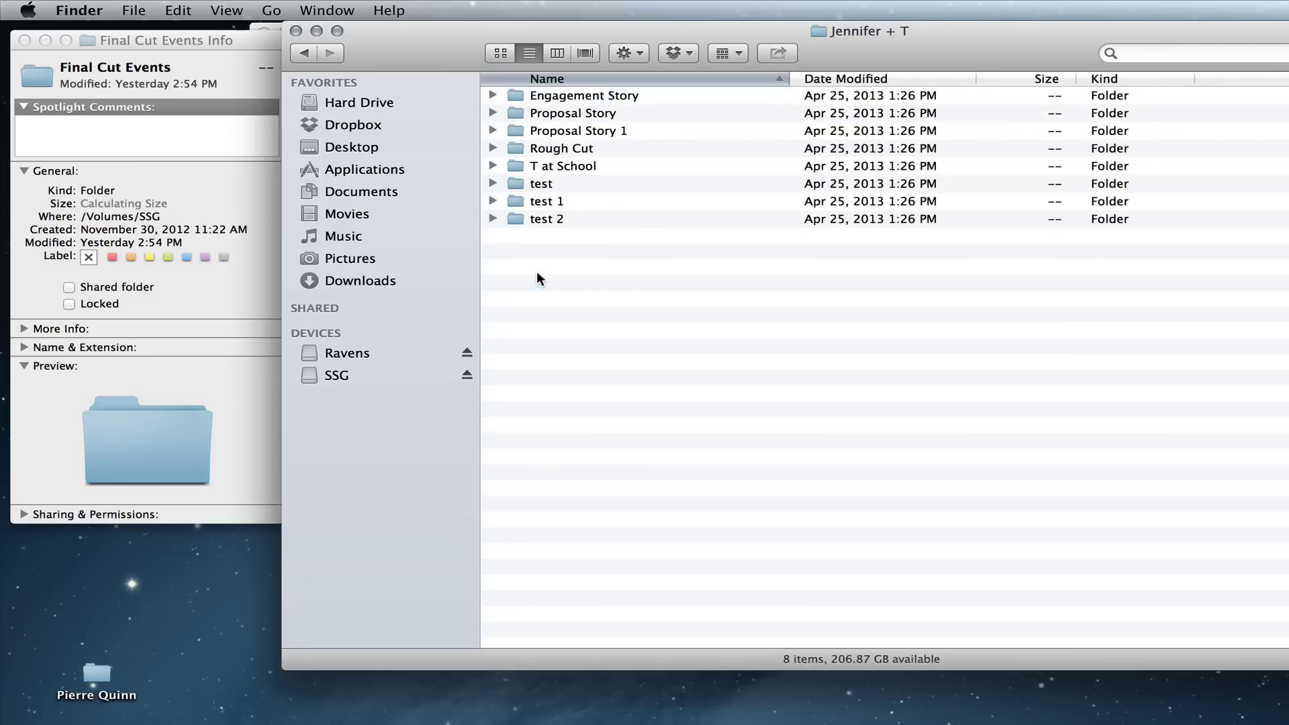
{"action": "left_click", "coordinate": [553, 131]}
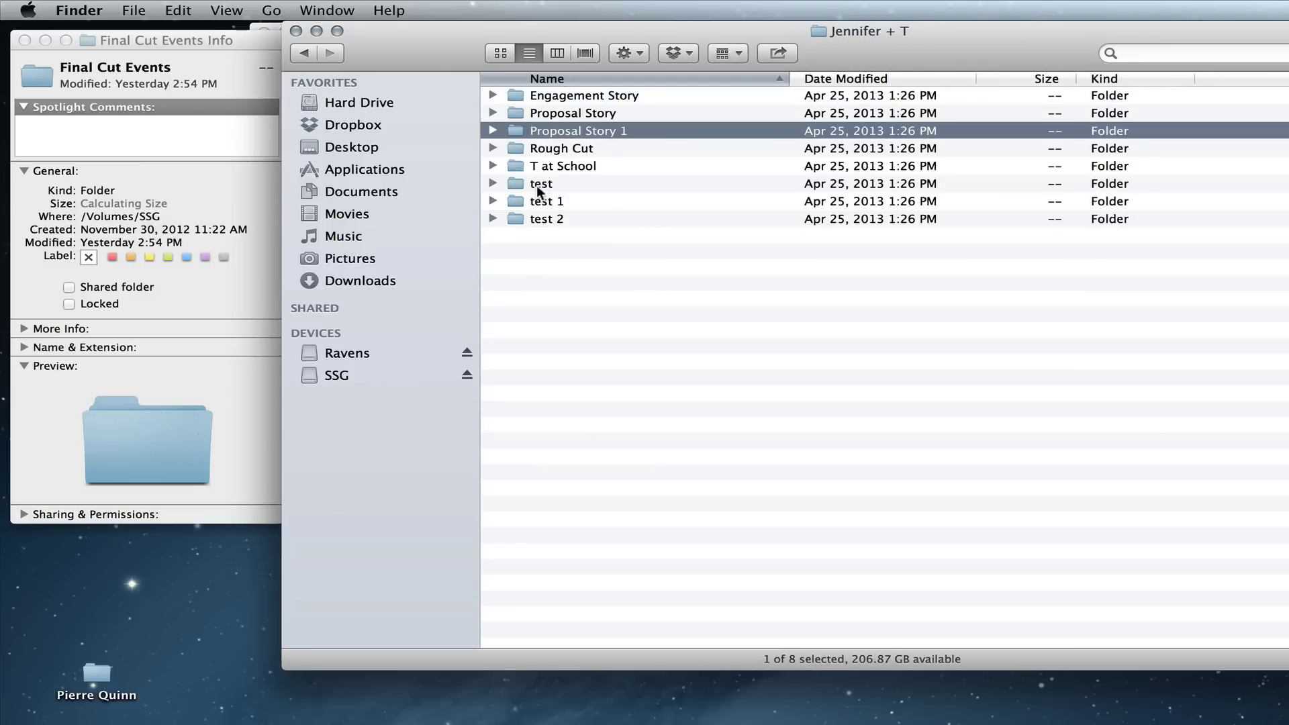
{"action": "left_click", "coordinate": [541, 187]}
{"action": "left_click", "coordinate": [493, 166]}
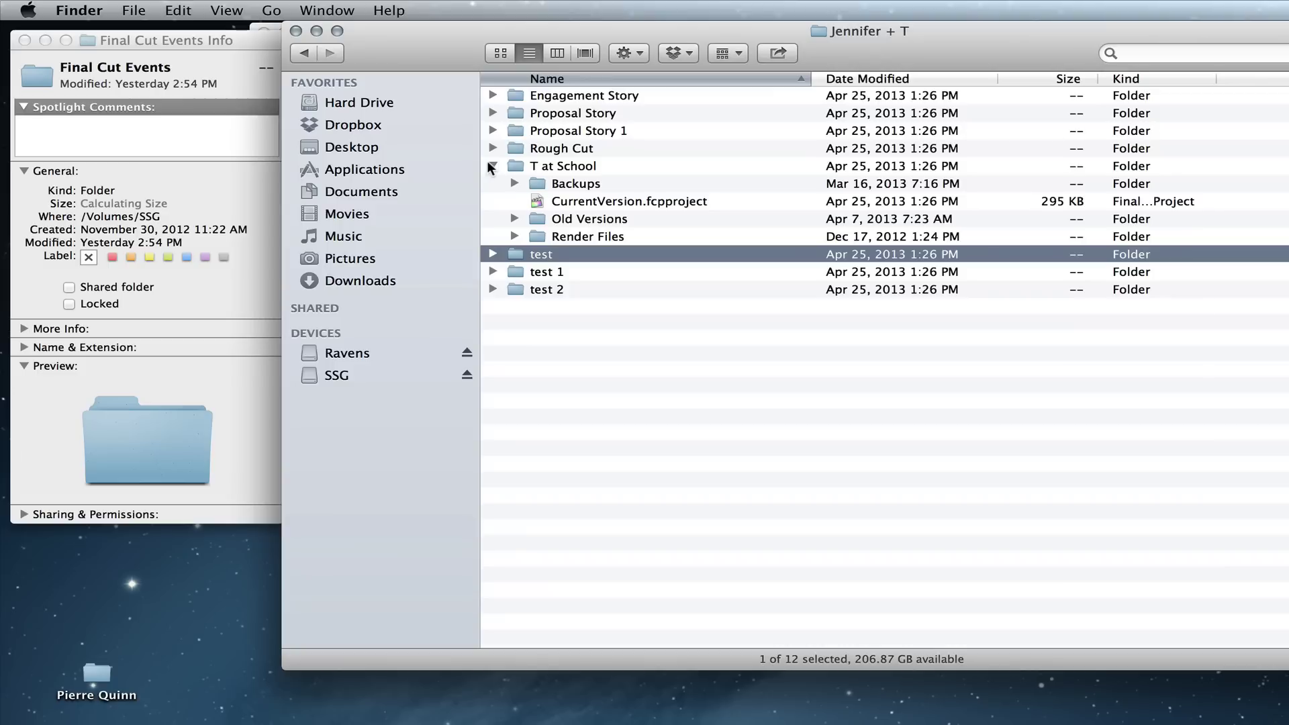
{"action": "left_click", "coordinate": [557, 203]}
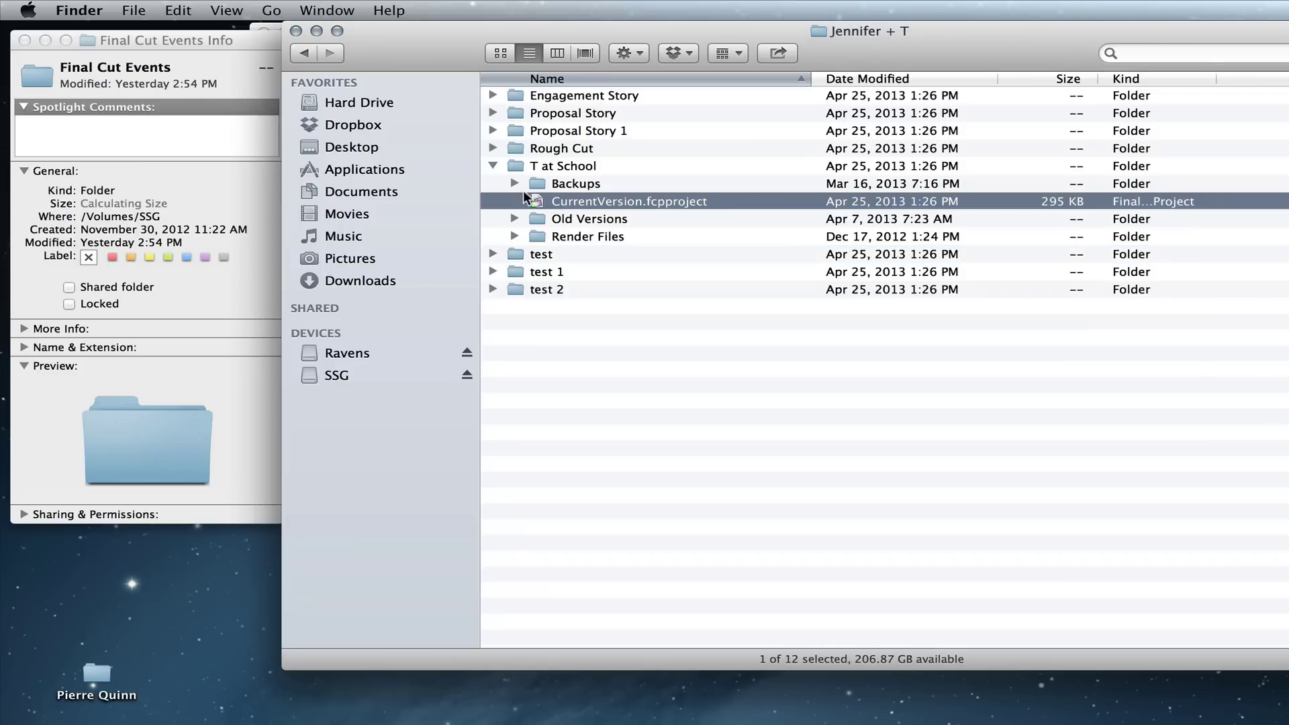
{"action": "left_click", "coordinate": [493, 148]}
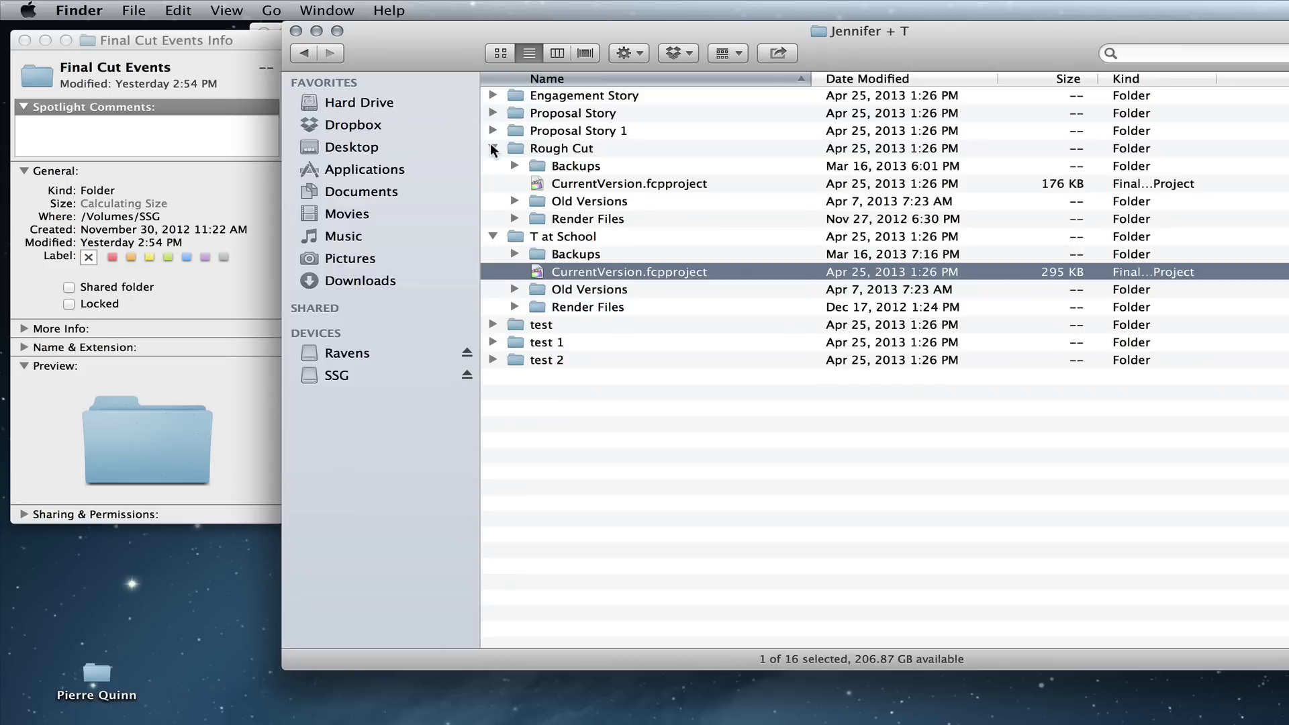
Step: Look inside T at School's render files, return to Final Cut Projects, and show its info
{"action": "double_click", "coordinate": [551, 306]}
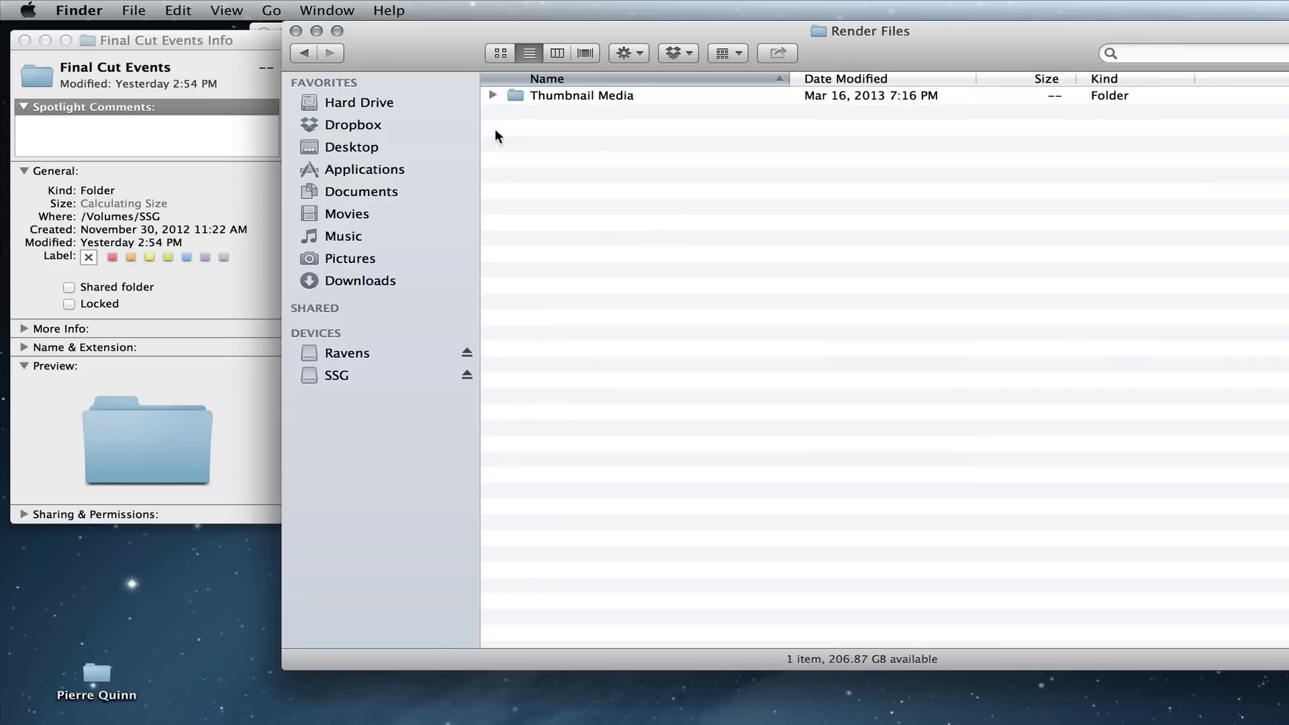
{"action": "left_click", "coordinate": [303, 53]}
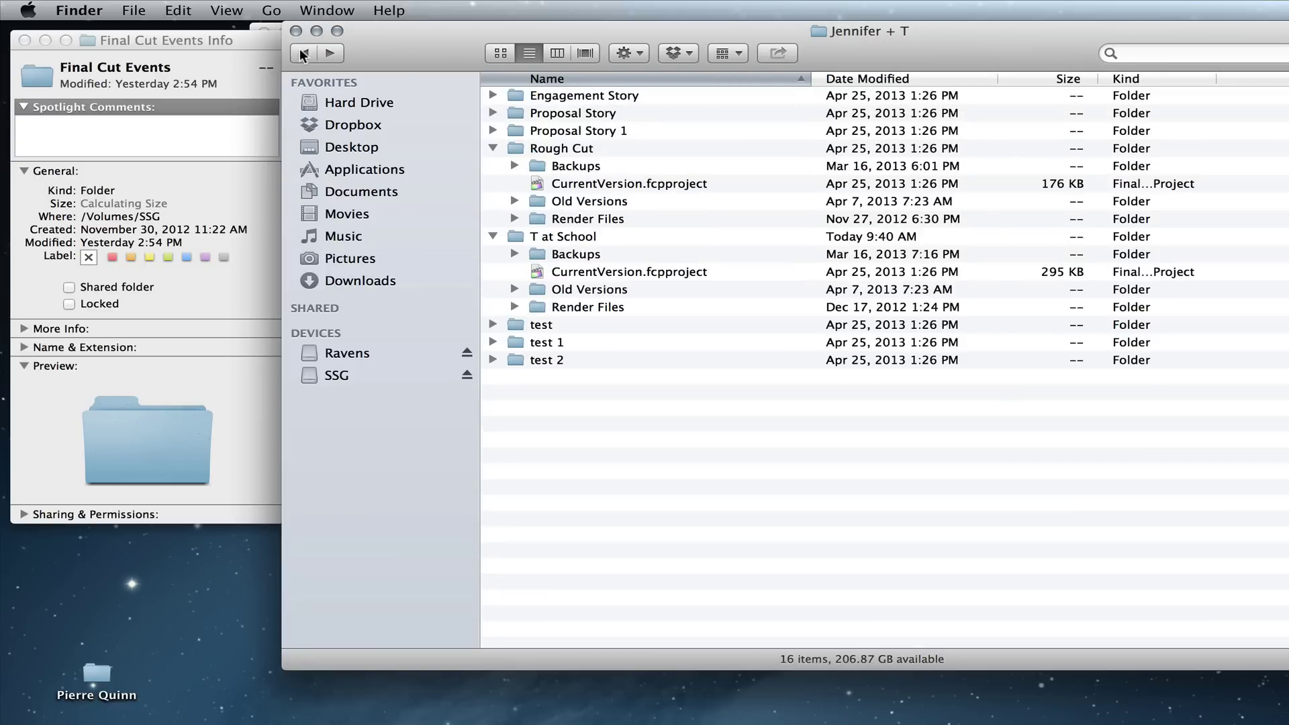
{"action": "left_click", "coordinate": [314, 55]}
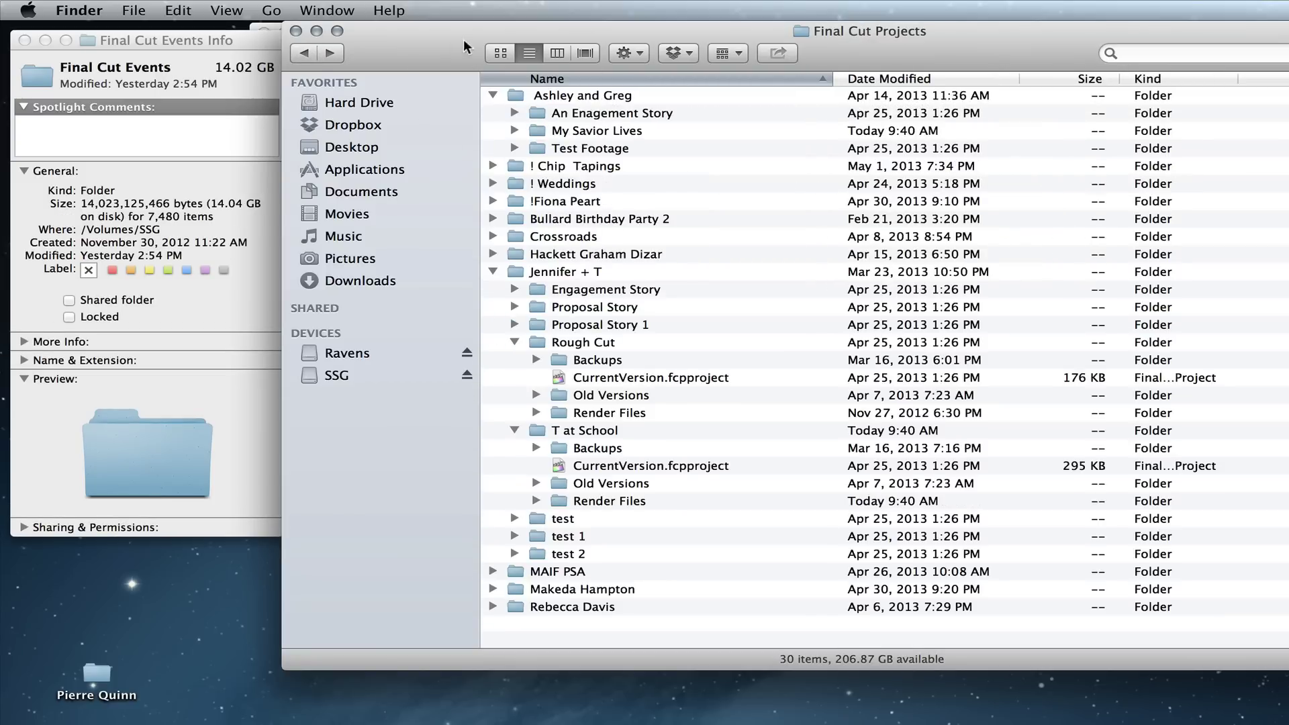
{"action": "key", "text": "super+i"}
{"action": "left_click_drag", "start_coordinate": [449, 53], "coordinate": [377, 78]}
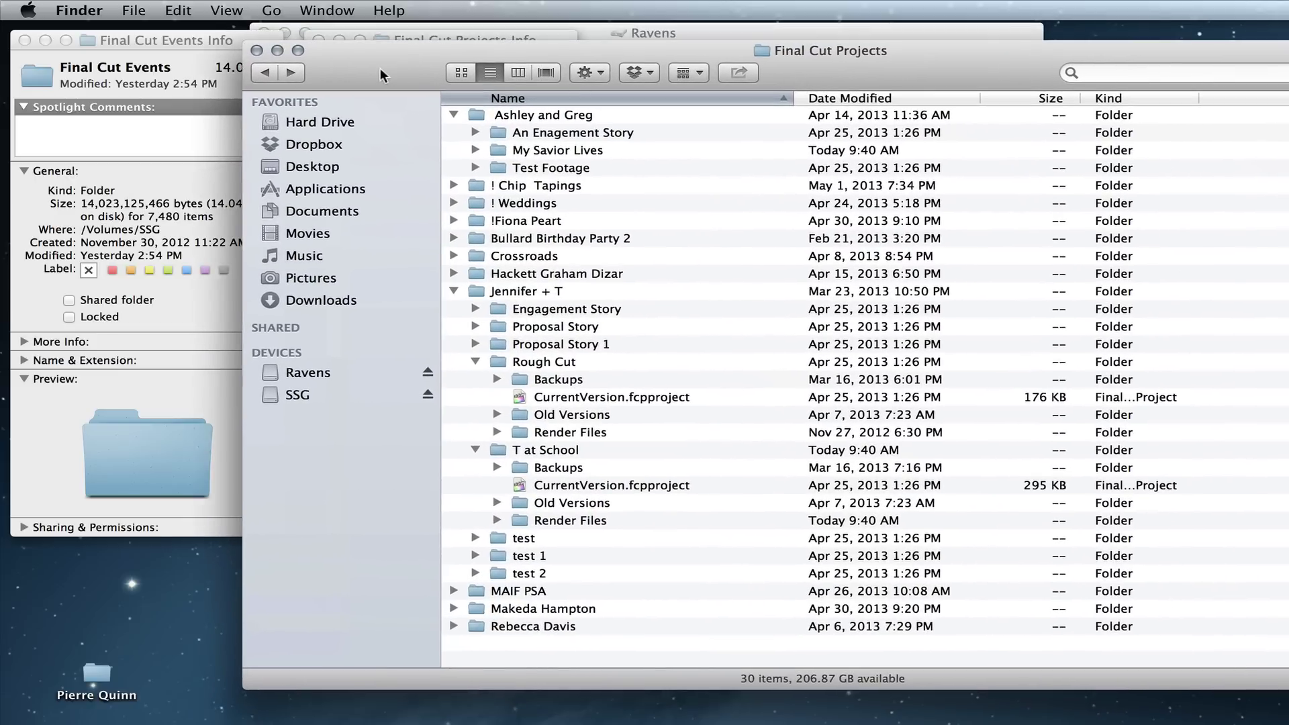
{"action": "left_click", "coordinate": [266, 76]}
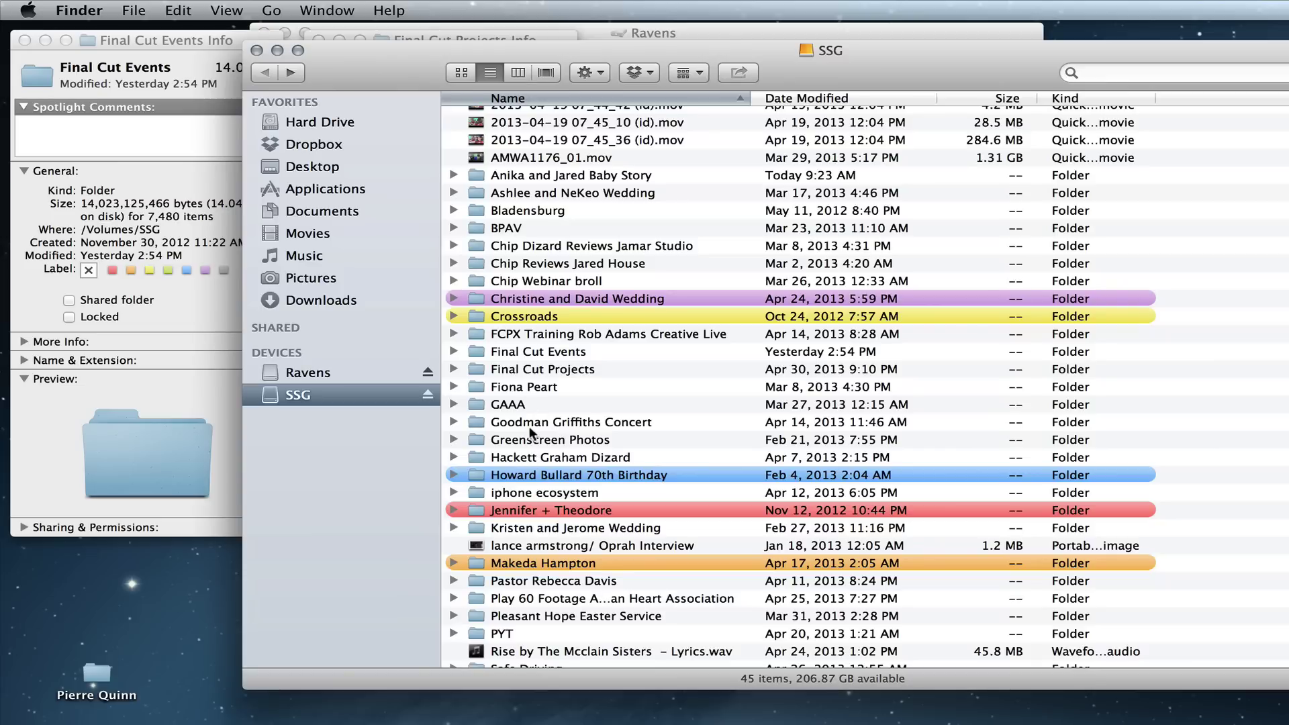
{"action": "left_click", "coordinate": [518, 352]}
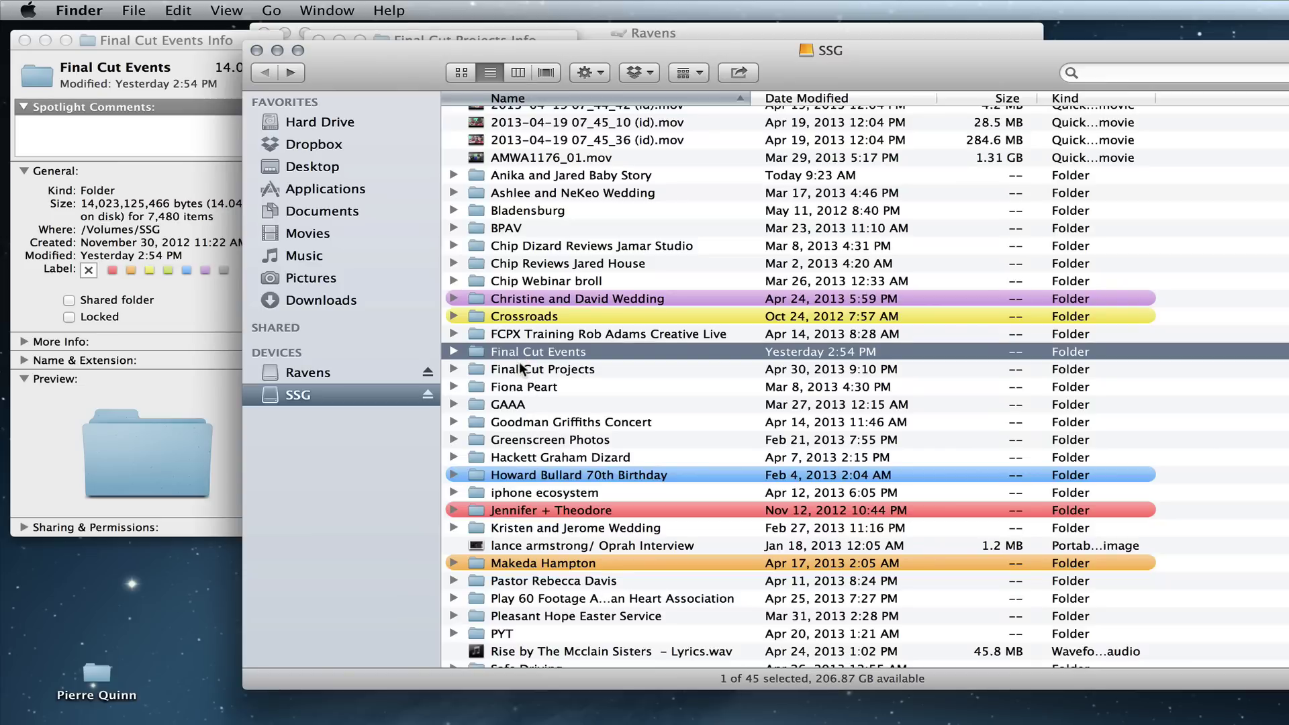
{"action": "left_click", "coordinate": [520, 368]}
{"action": "double_click", "coordinate": [519, 369]}
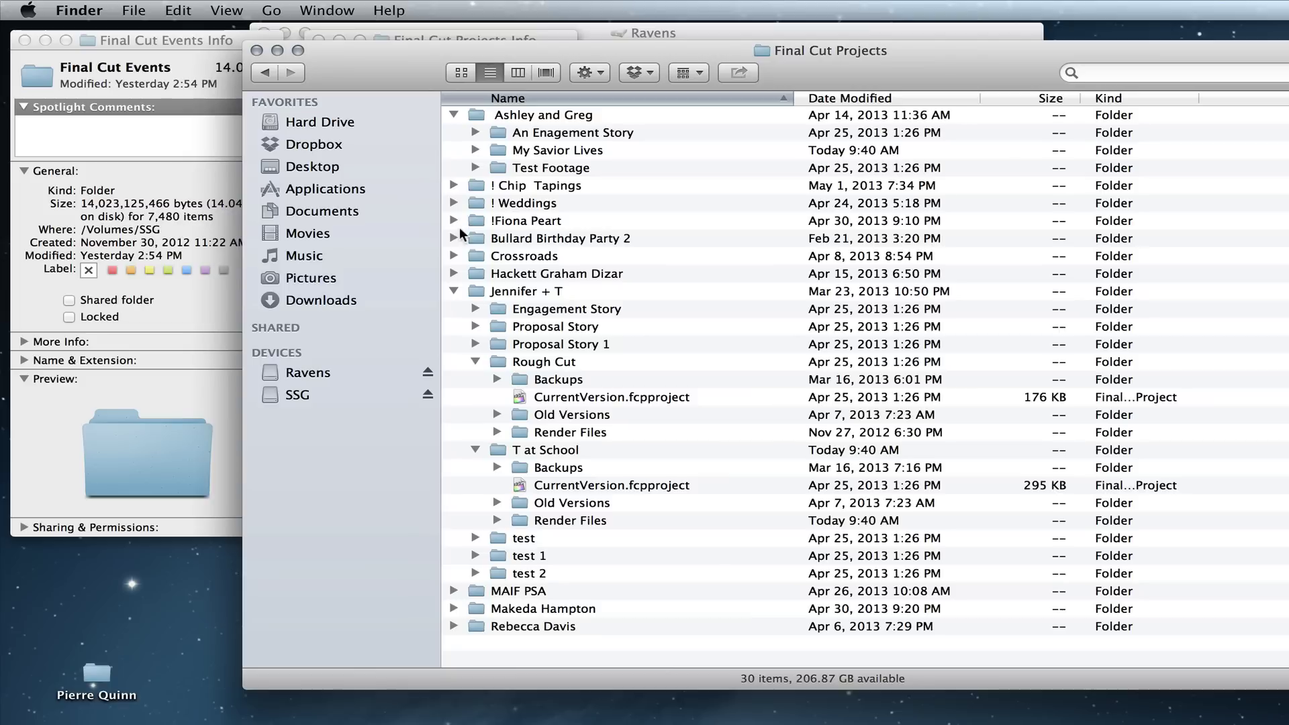
{"action": "left_click", "coordinate": [454, 220]}
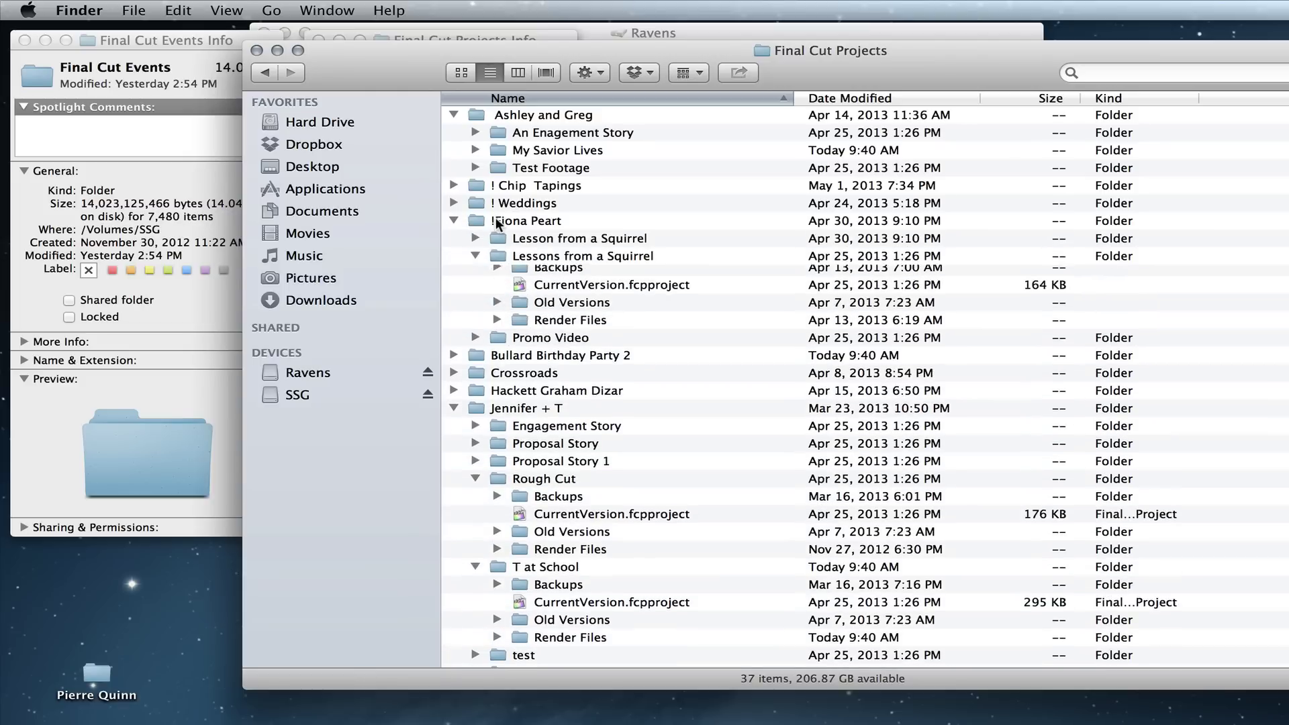
Step: Check the size of Lessons from a Squirrel's Render Files (5.95 GB) with Get Info
{"action": "left_click", "coordinate": [497, 224]}
{"action": "left_click", "coordinate": [535, 327]}
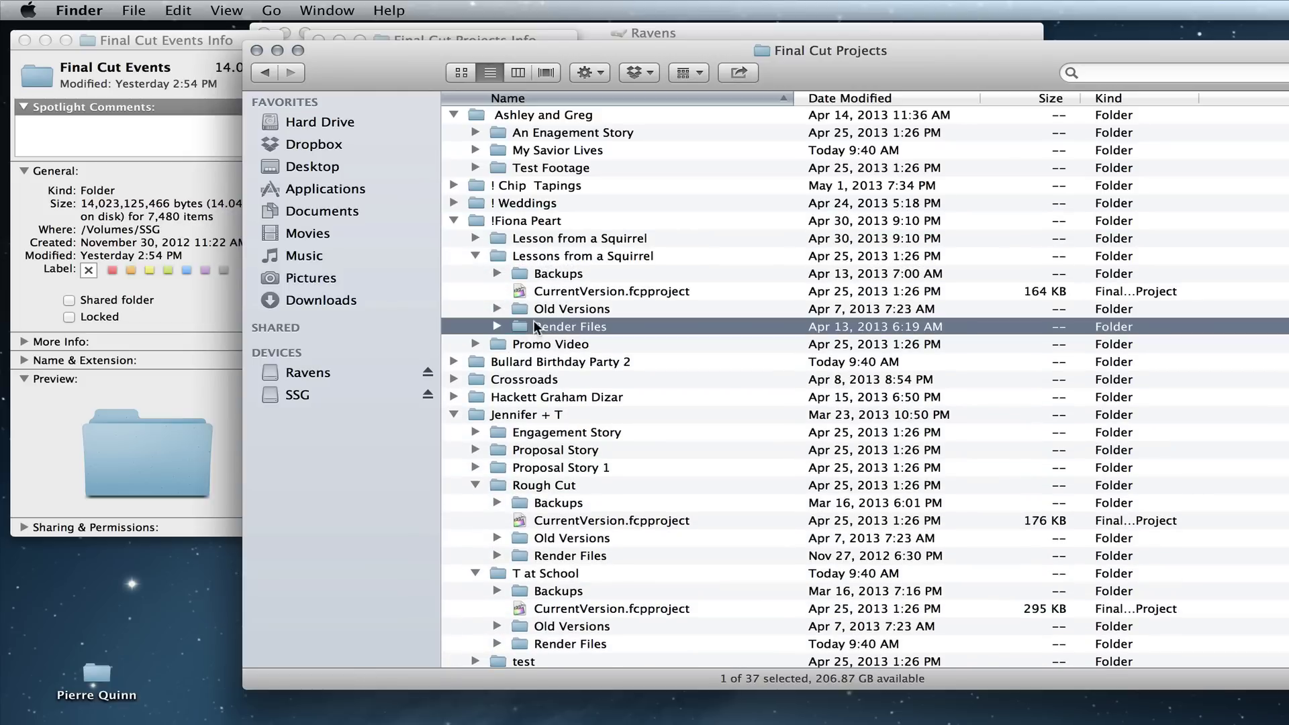
{"action": "key", "text": "super+i"}
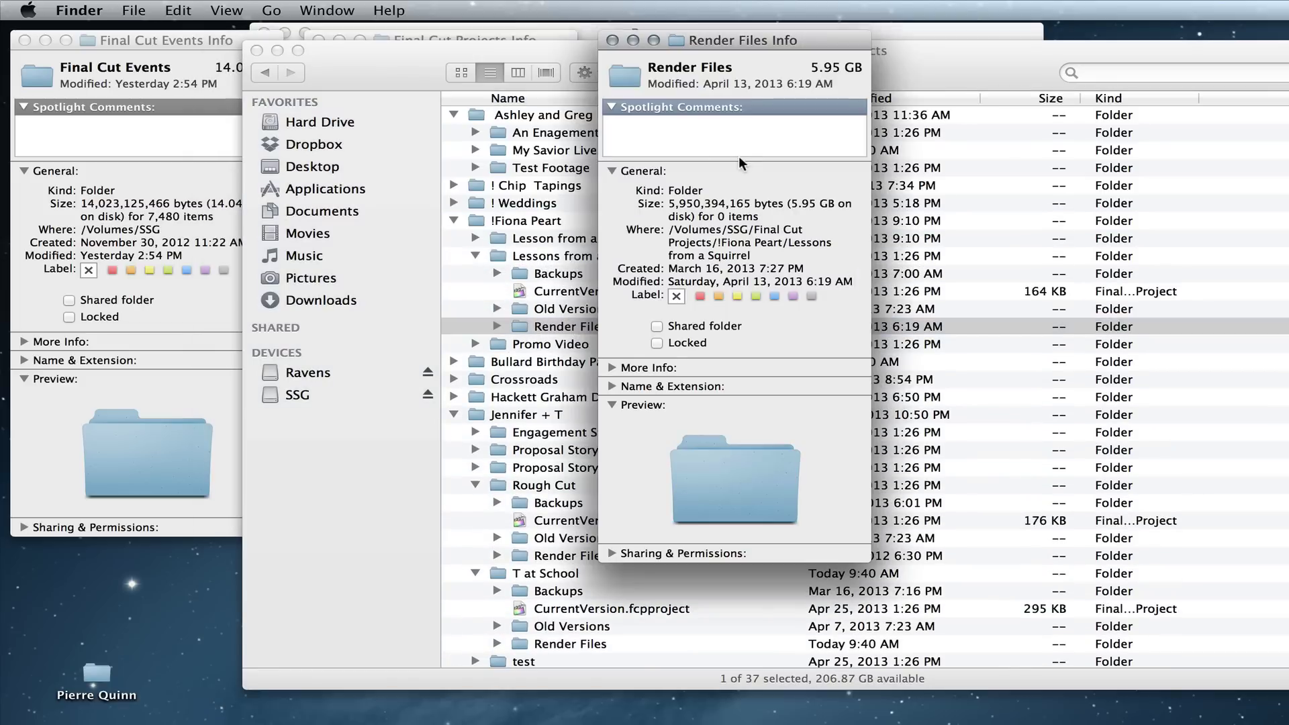
{"action": "left_click", "coordinate": [612, 40]}
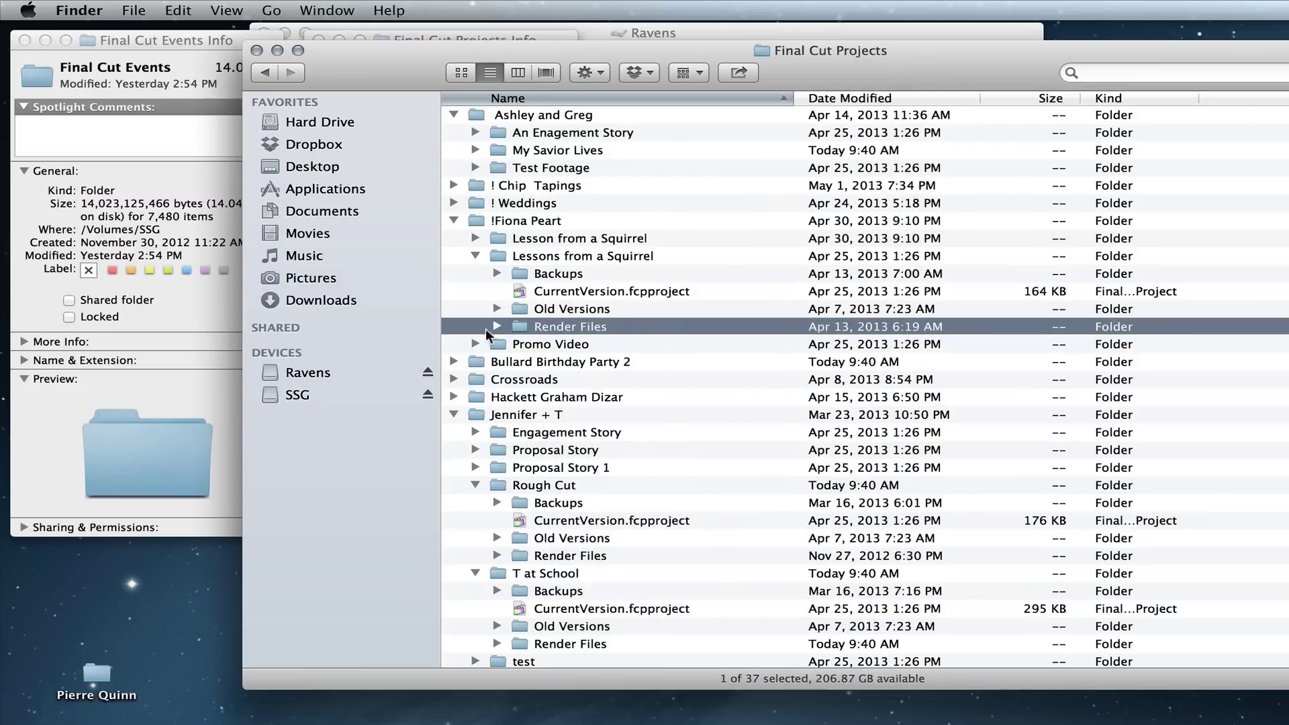
{"action": "left_click", "coordinate": [496, 326]}
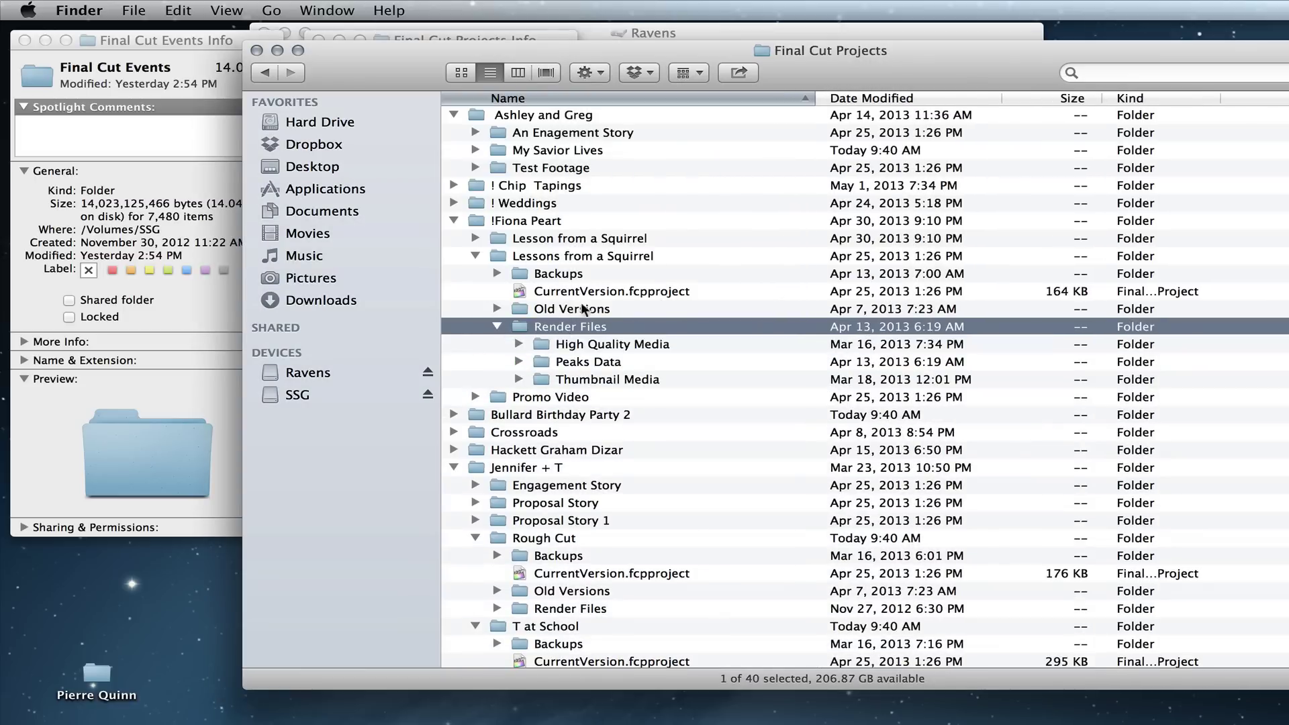
{"action": "double_click", "coordinate": [484, 216]}
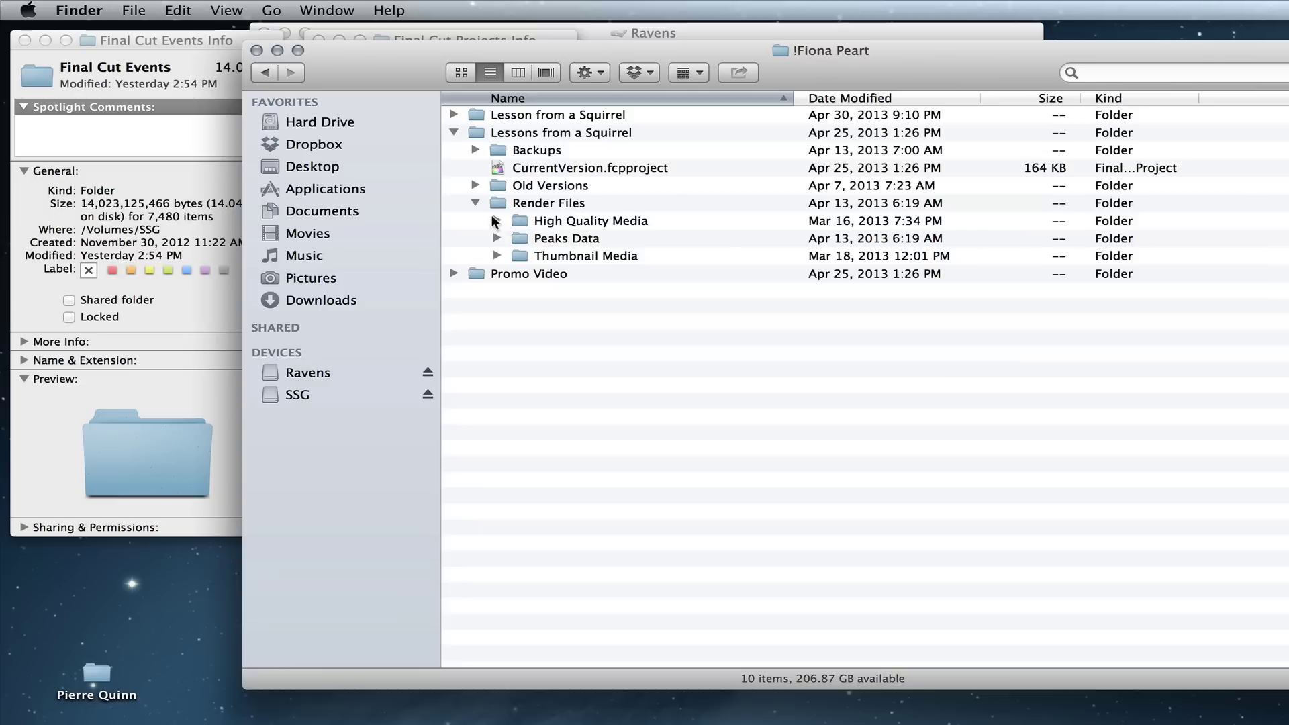
{"action": "left_click", "coordinate": [508, 220]}
Step: Get Info on High Quality Media, then expand its three hash-named render folders
{"action": "key", "text": "super+i"}
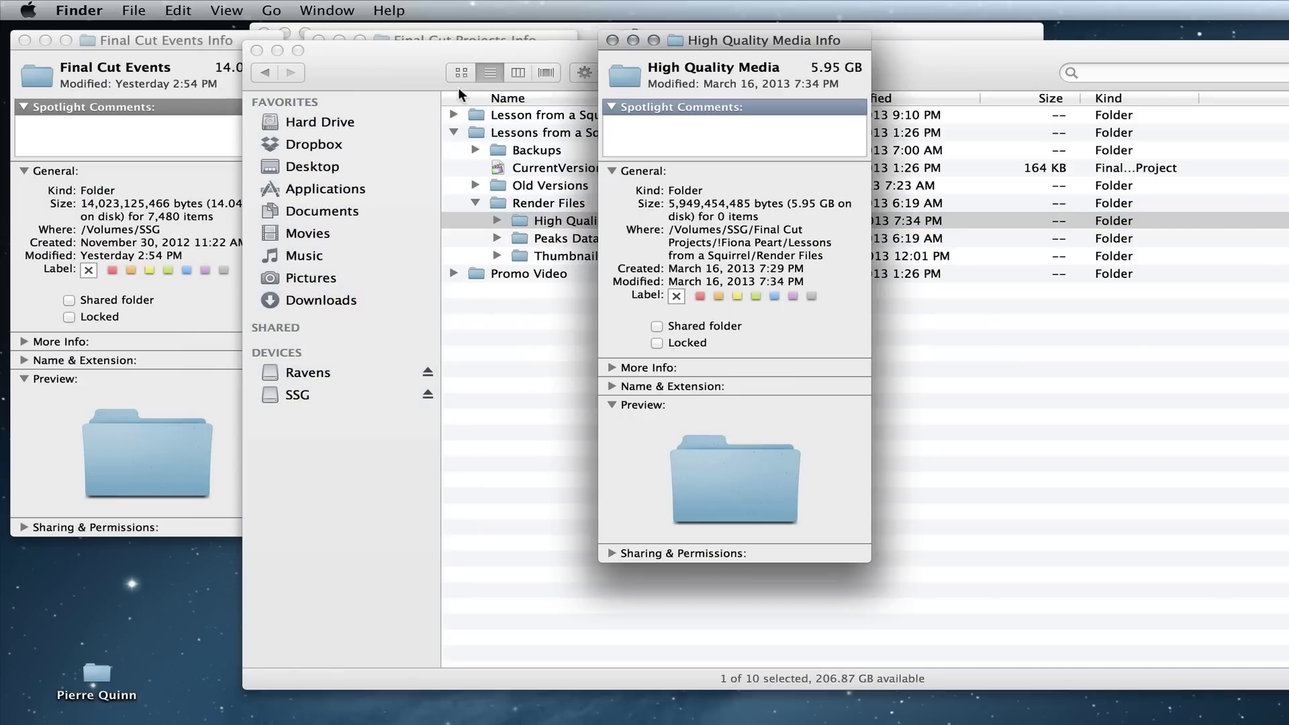
{"action": "left_click", "coordinate": [612, 40]}
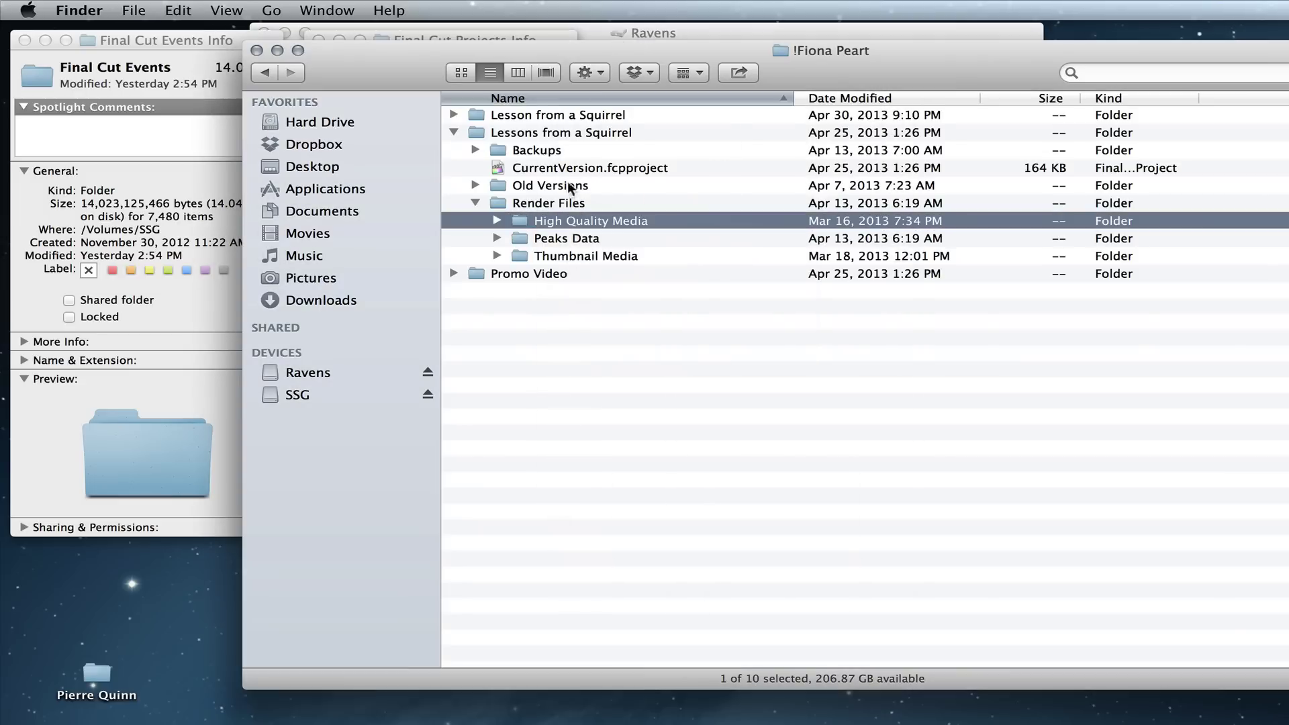
{"action": "left_click", "coordinate": [497, 220]}
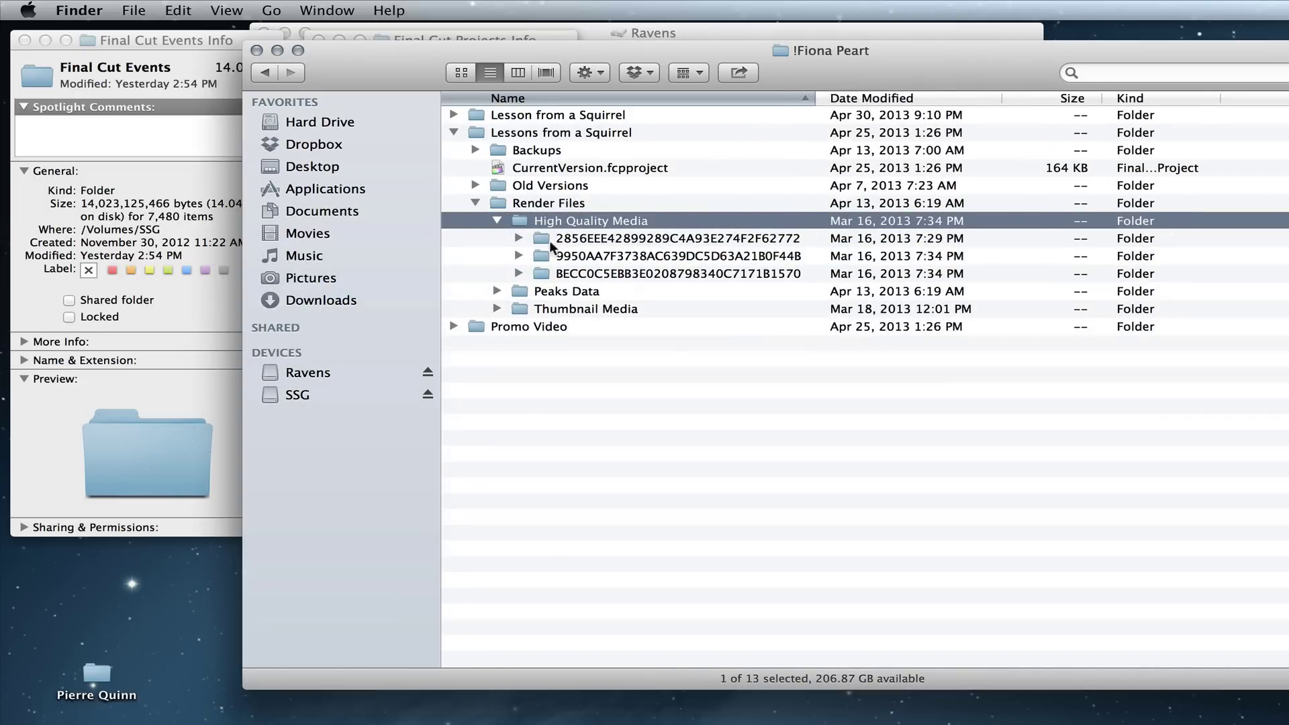
{"action": "left_click", "coordinate": [519, 238]}
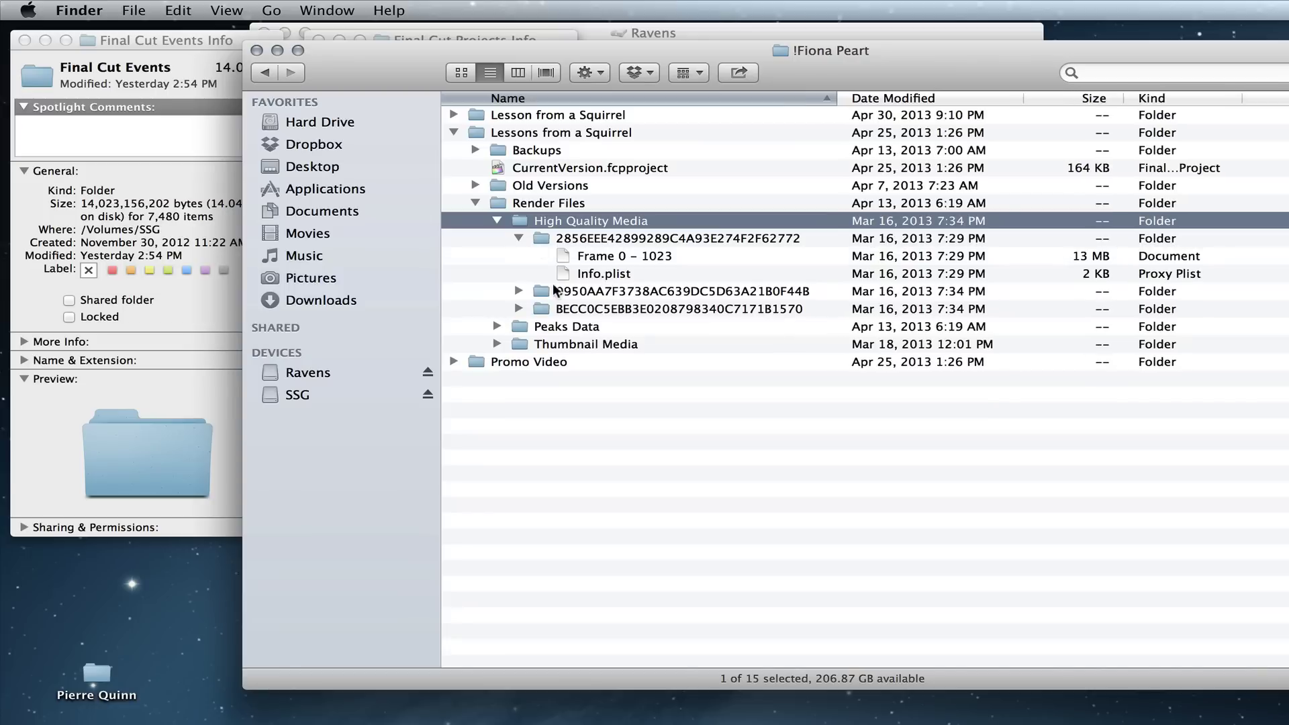
{"action": "left_click", "coordinate": [523, 290]}
{"action": "left_click", "coordinate": [519, 291]}
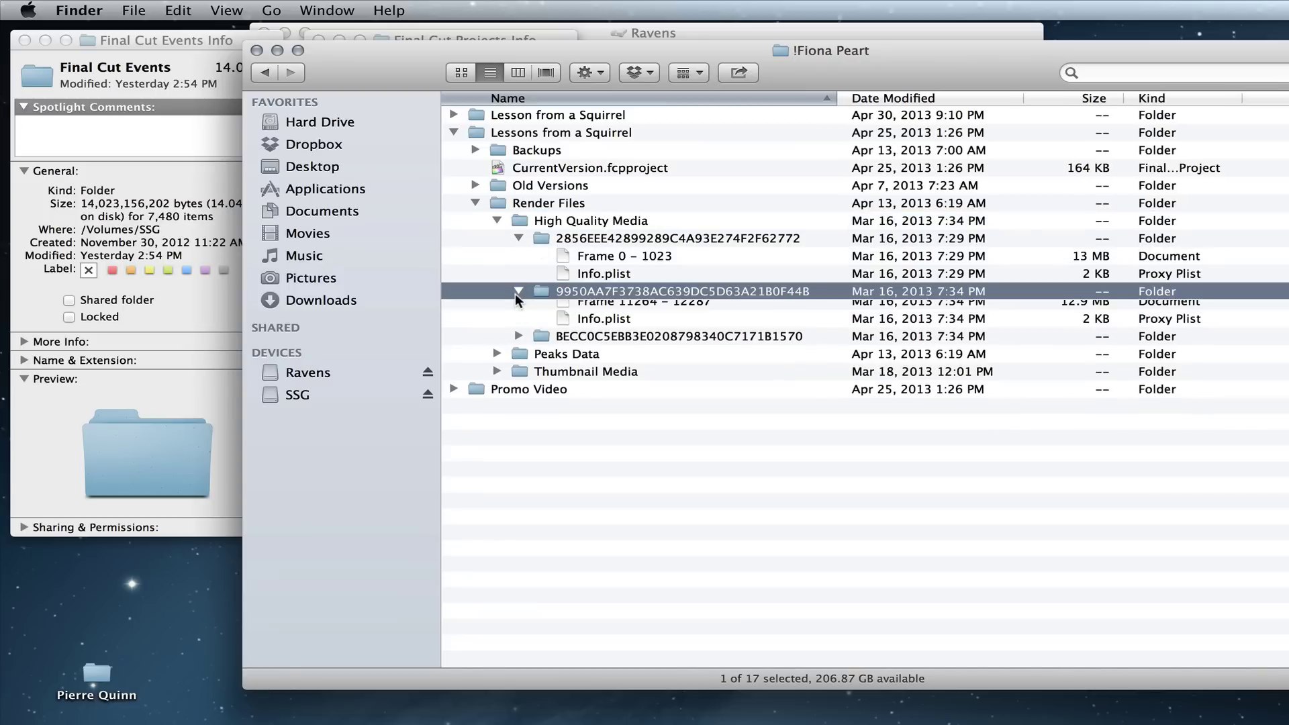
{"action": "left_click", "coordinate": [520, 344]}
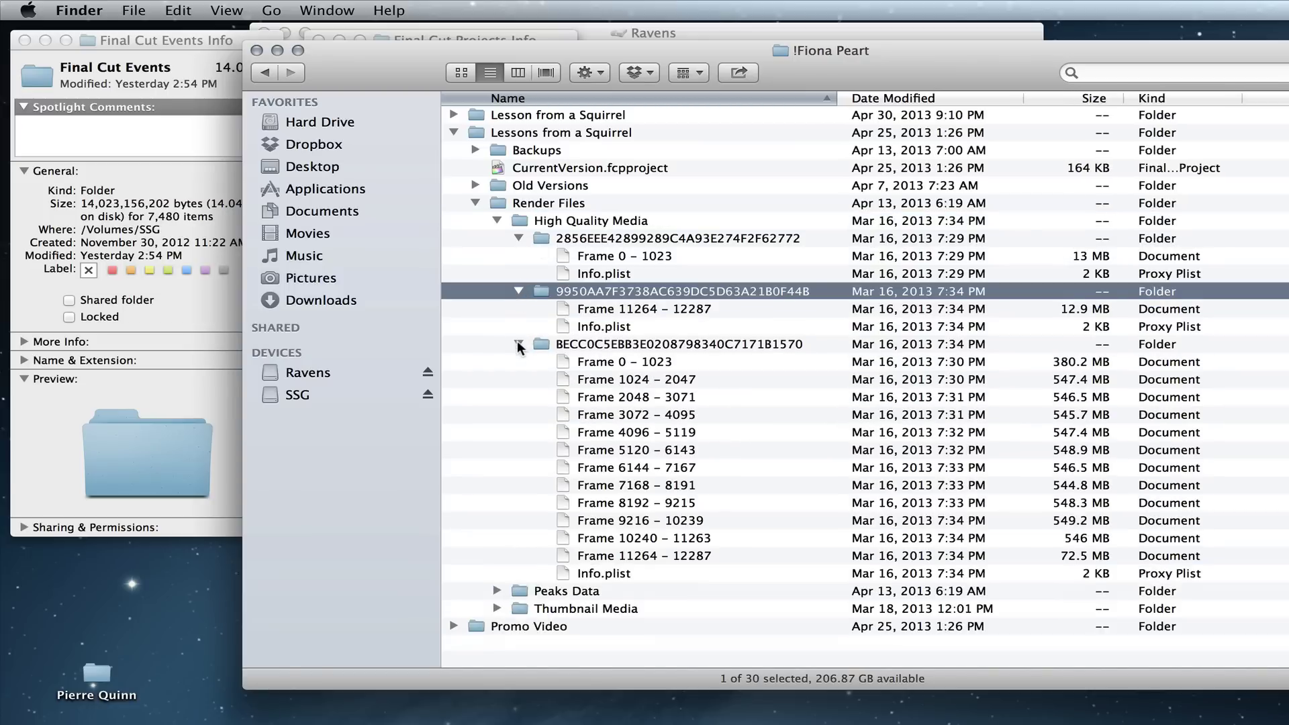
Step: Quick Look the Frame 4096 – 5119 render file, then collapse Lessons from a Squirrel's Render Files
{"action": "left_click", "coordinate": [689, 480]}
{"action": "left_click", "coordinate": [748, 532]}
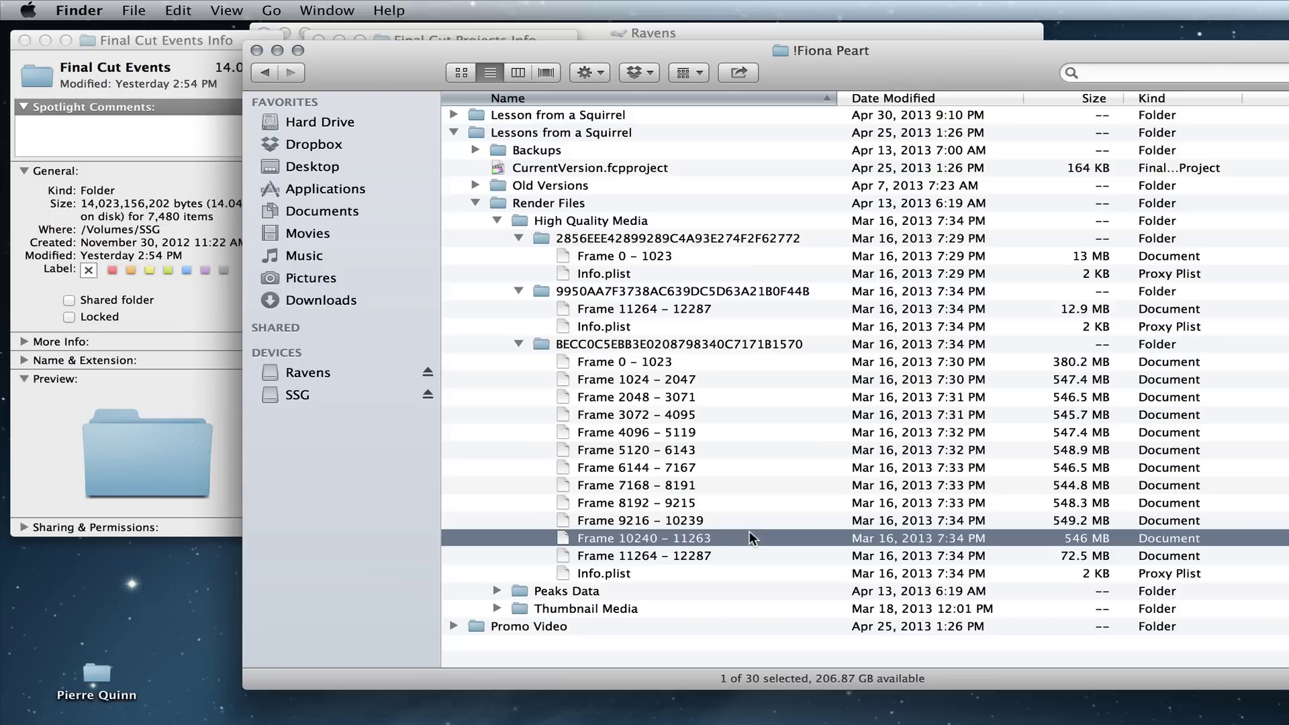
{"action": "left_click", "coordinate": [689, 468]}
{"action": "left_click", "coordinate": [668, 526]}
{"action": "left_click", "coordinate": [637, 432]}
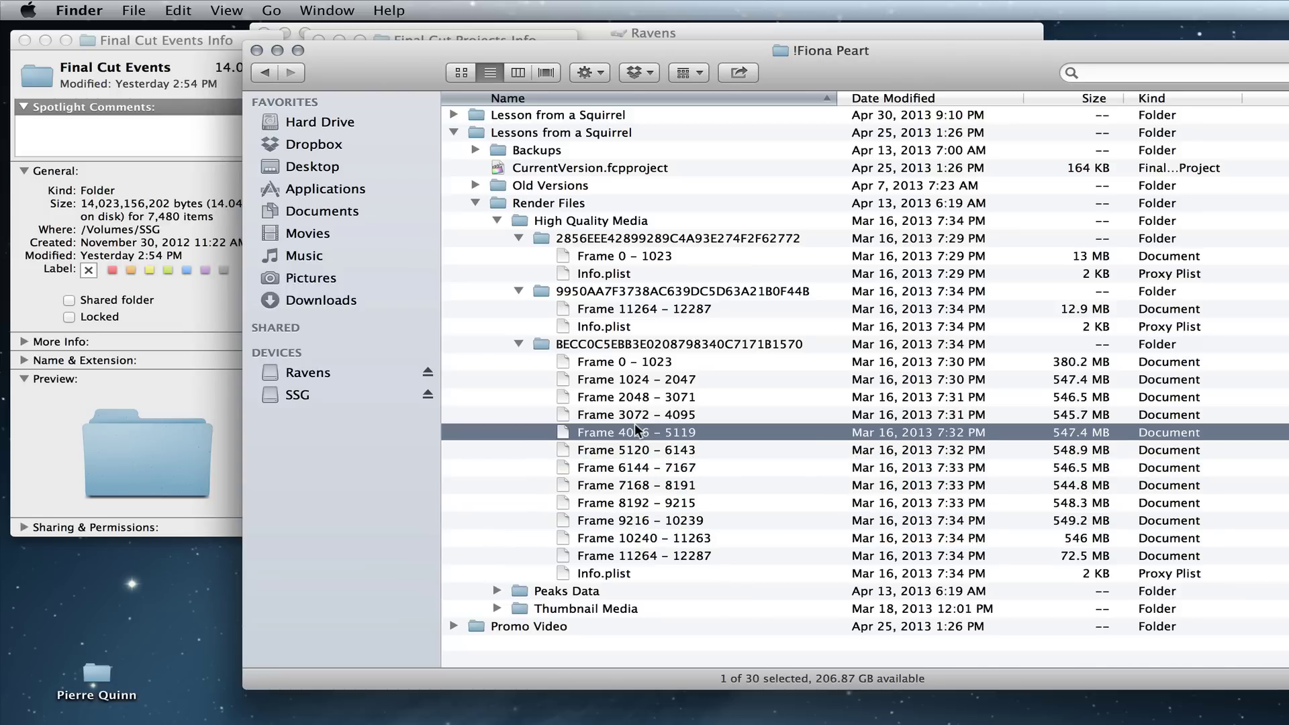
{"action": "key", "text": "space"}
{"action": "key", "text": "space"}
{"action": "key", "text": "Up"}
{"action": "key", "text": "Up"}
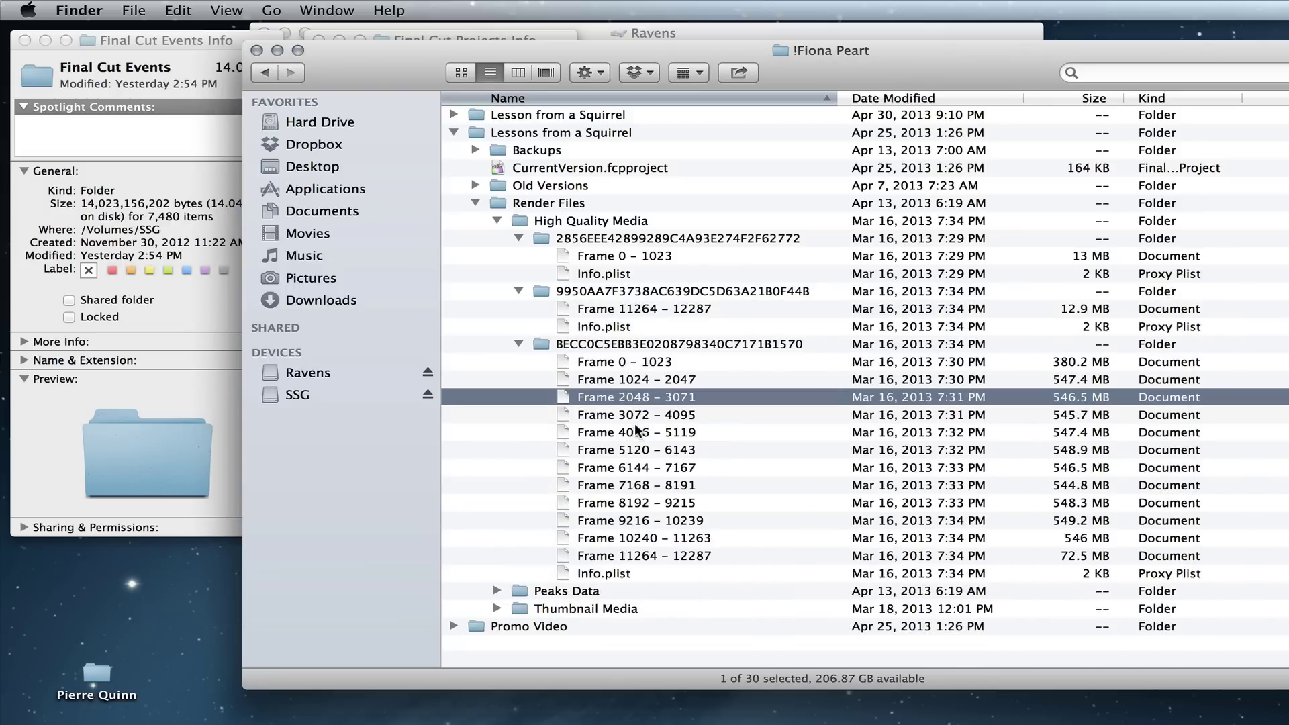
{"action": "key", "text": "space"}
{"action": "key", "text": "space"}
{"action": "left_click", "coordinate": [472, 198]}
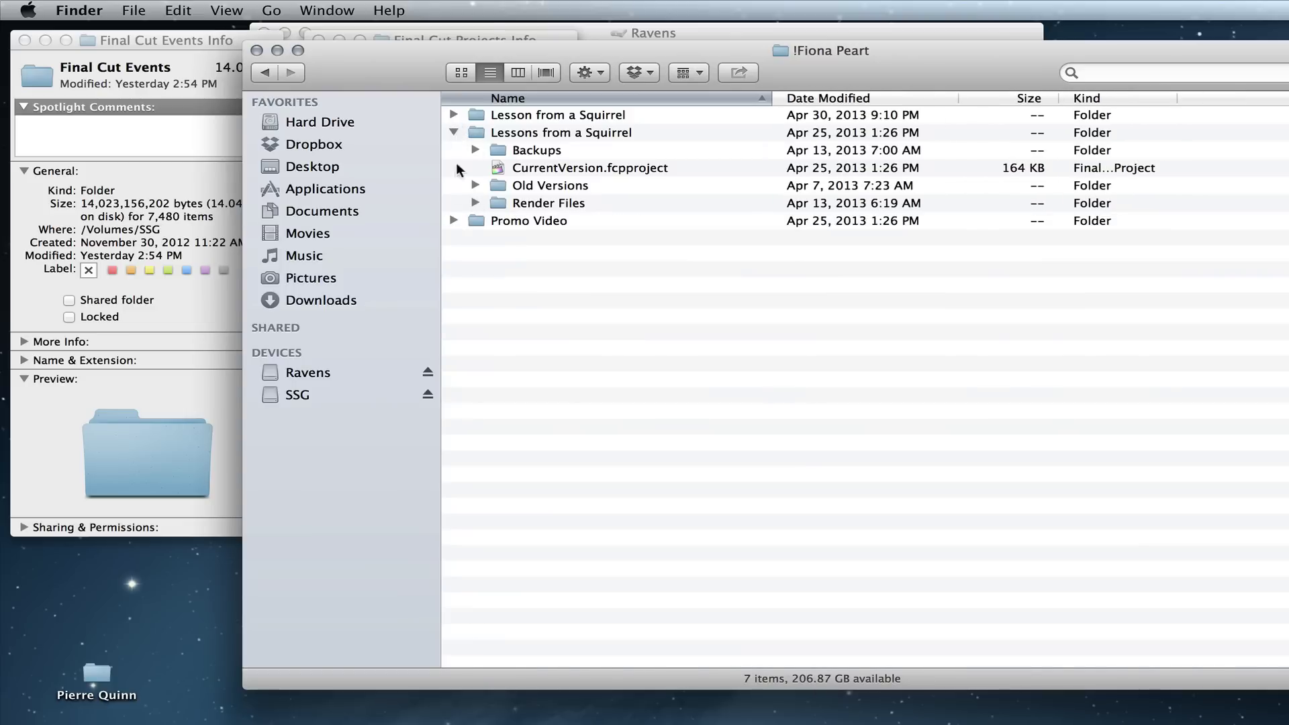
Step: Expand Promo Video's Render Files and check the size of its High Quality Media folder
{"action": "left_click", "coordinate": [453, 220]}
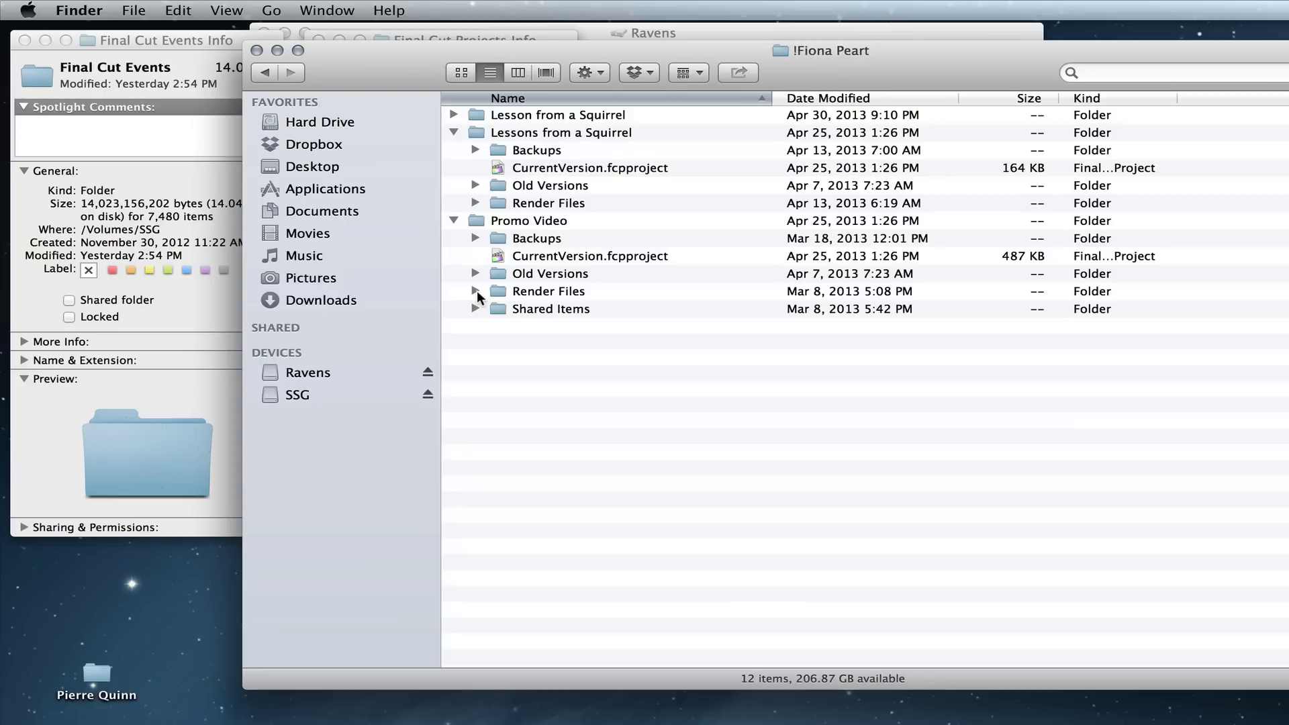
{"action": "left_click", "coordinate": [475, 291]}
{"action": "left_click", "coordinate": [497, 309]}
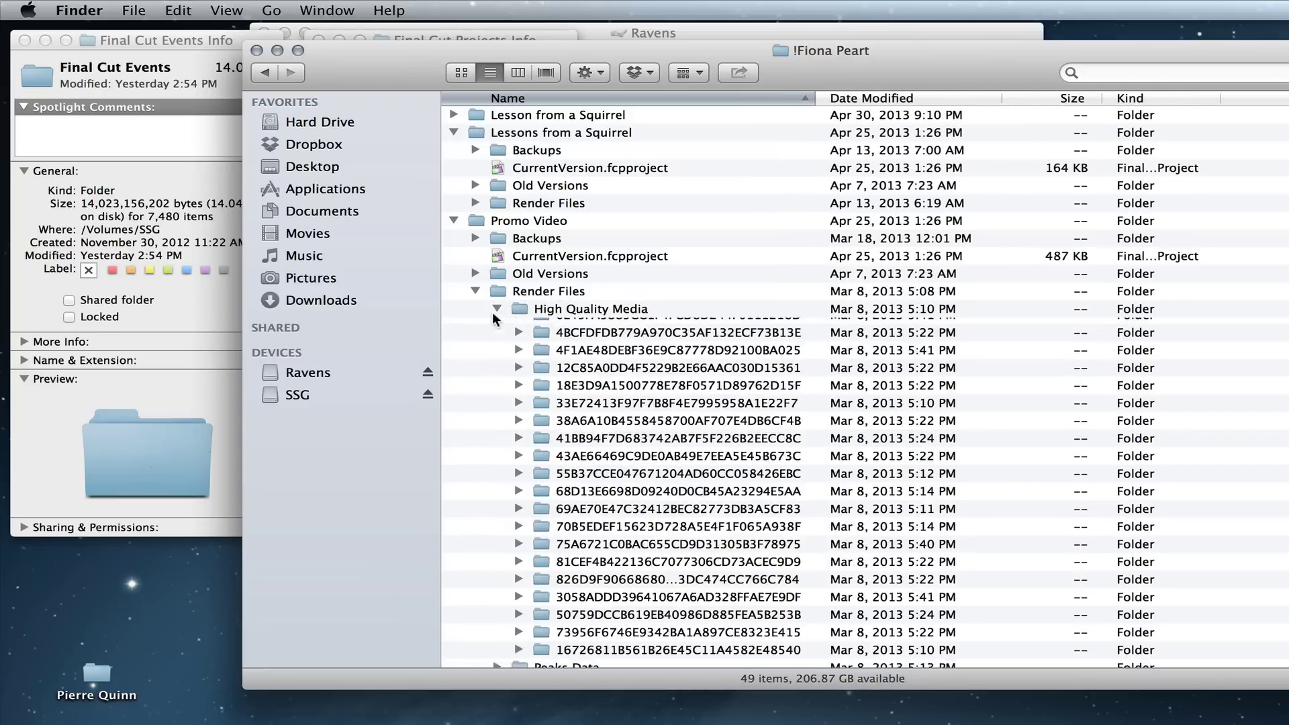
{"action": "left_click", "coordinate": [522, 310]}
{"action": "key", "text": "super+i"}
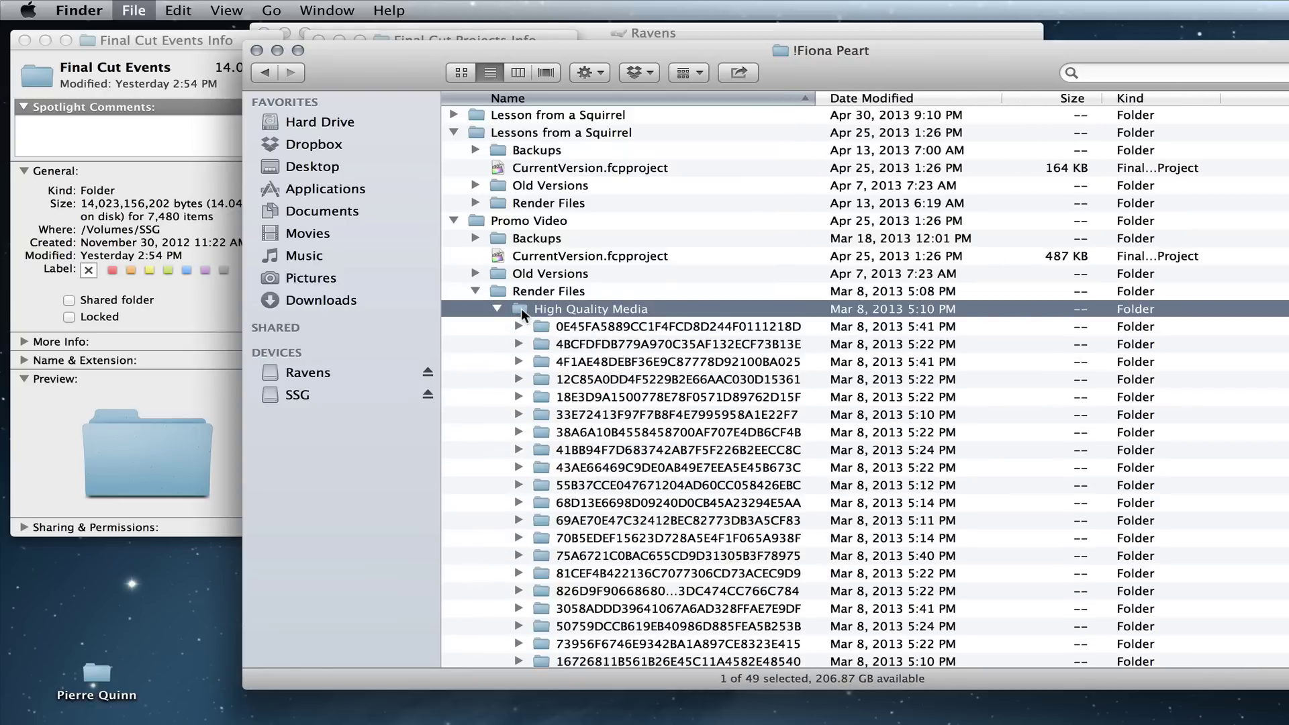
{"action": "left_click", "coordinate": [612, 41]}
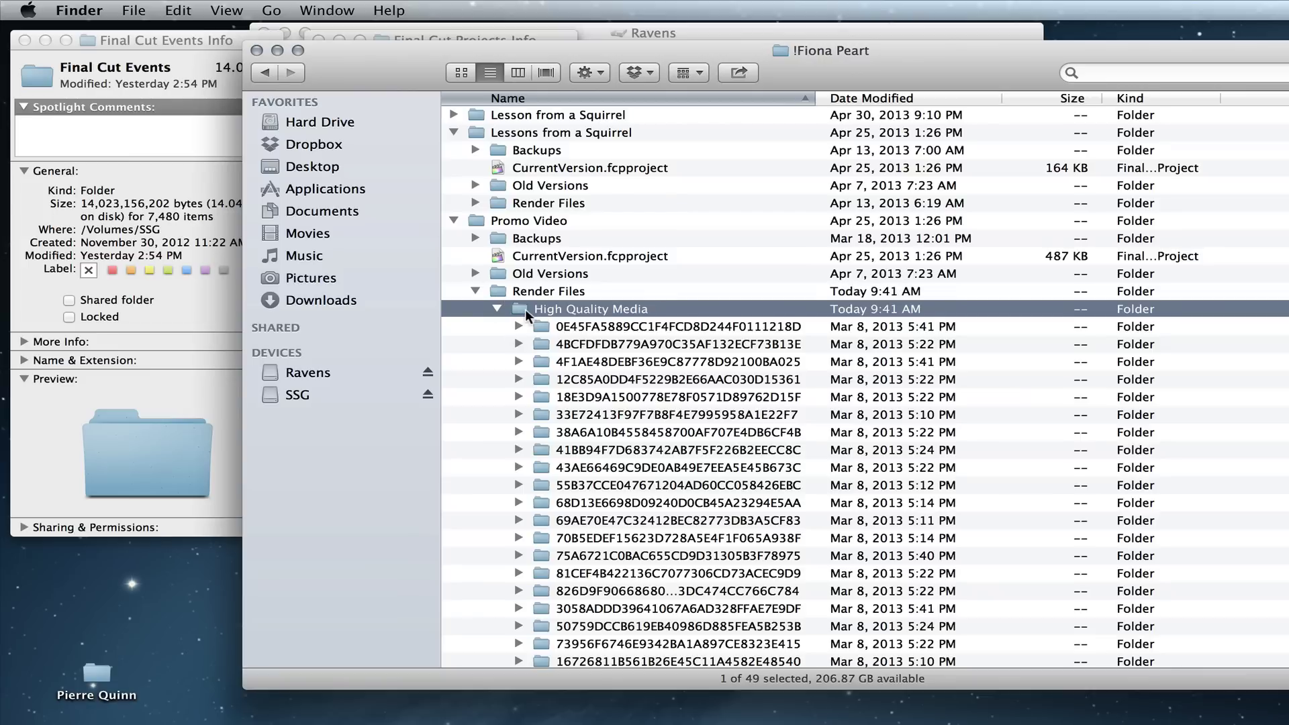
Step: Dismiss High Quality Media's menu without trashing, collapse Render Files, close the Final Cut Events info window
{"action": "right_click", "coordinate": [525, 309]}
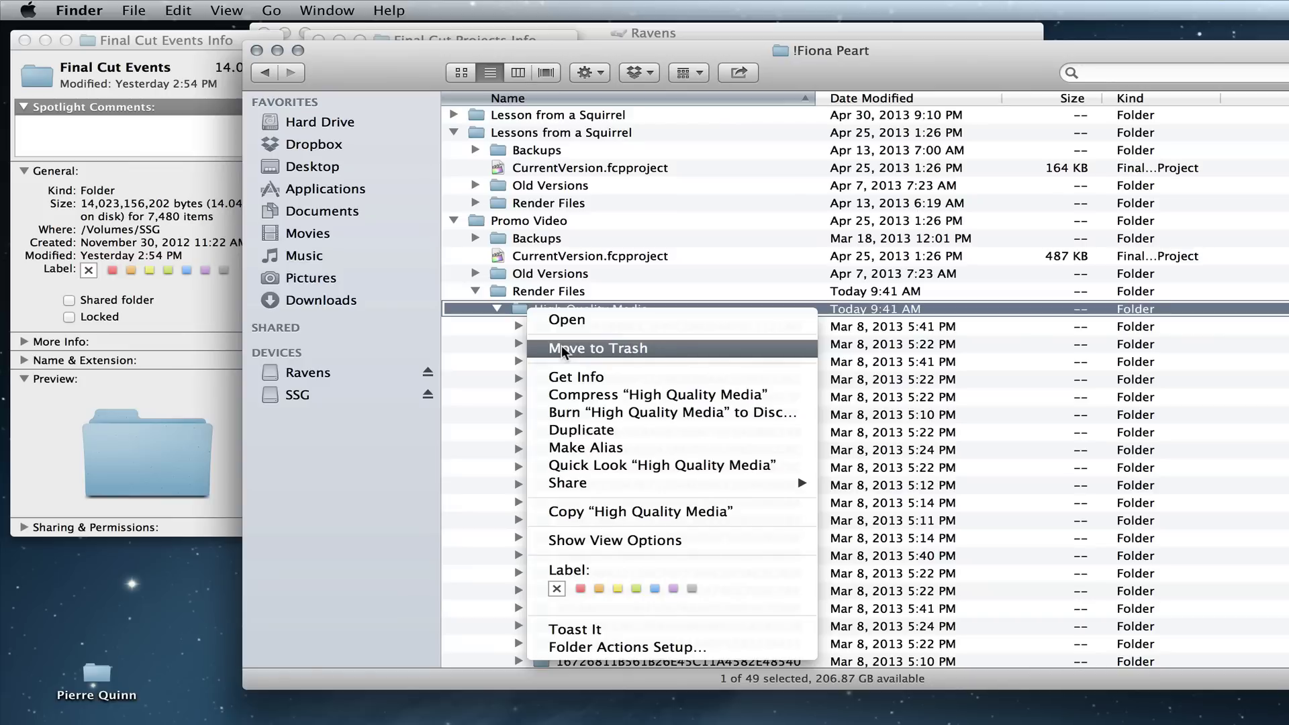
{"action": "left_click", "coordinate": [473, 340]}
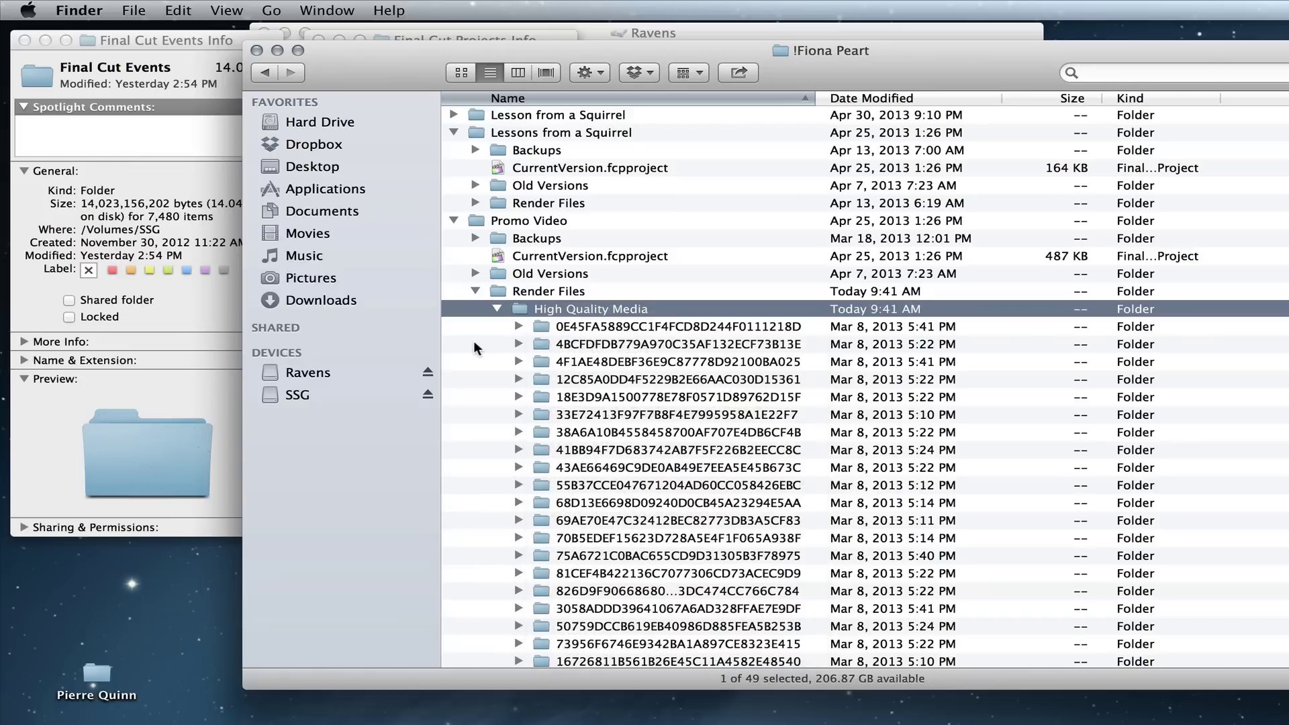
{"action": "left_click", "coordinate": [476, 278]}
{"action": "left_click", "coordinate": [475, 291]}
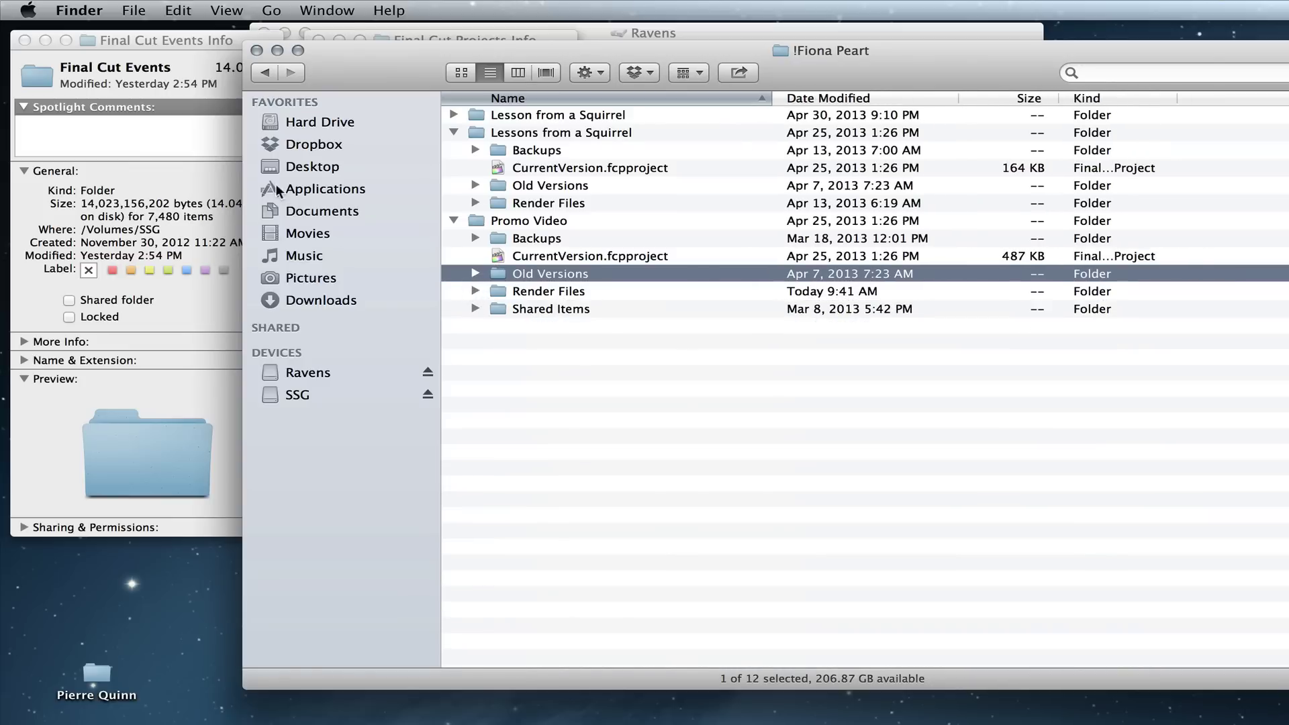
{"action": "left_click", "coordinate": [25, 40]}
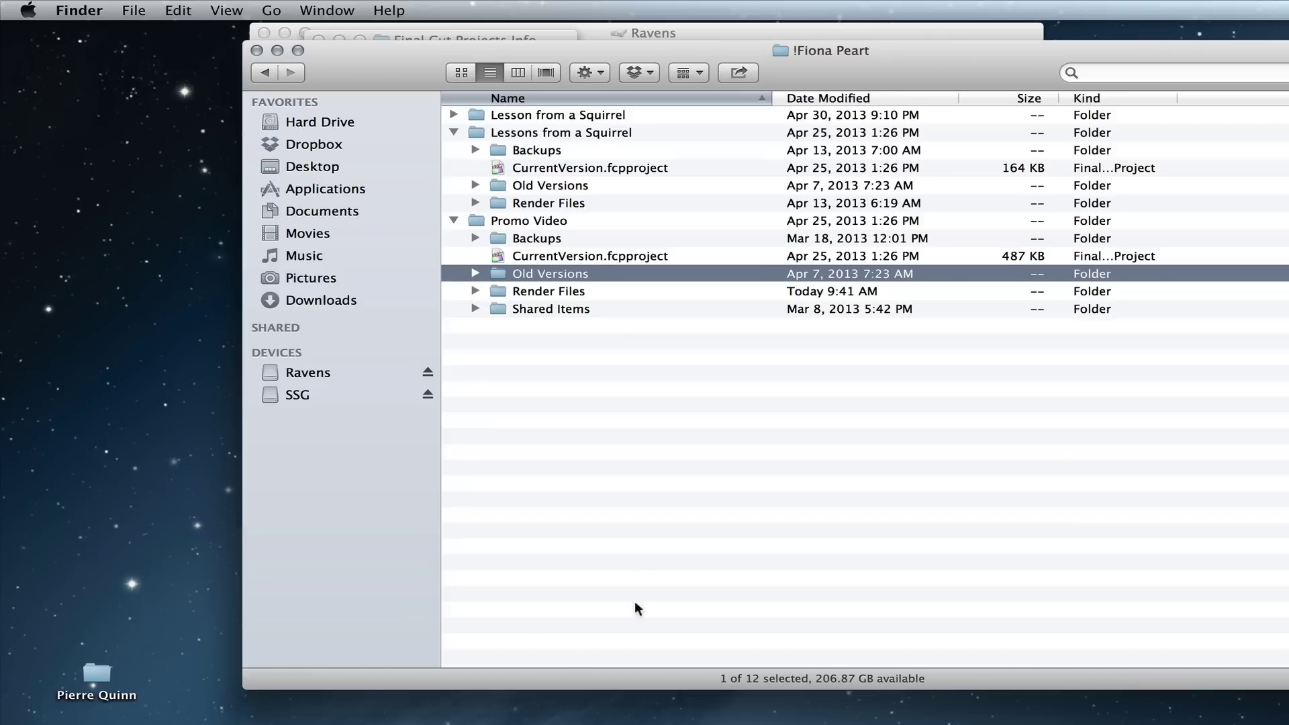
Step: View the Promo Video folder in column, icon and list views, then return to Final Cut Pro
{"action": "left_click", "coordinate": [535, 389]}
{"action": "left_click", "coordinate": [523, 222]}
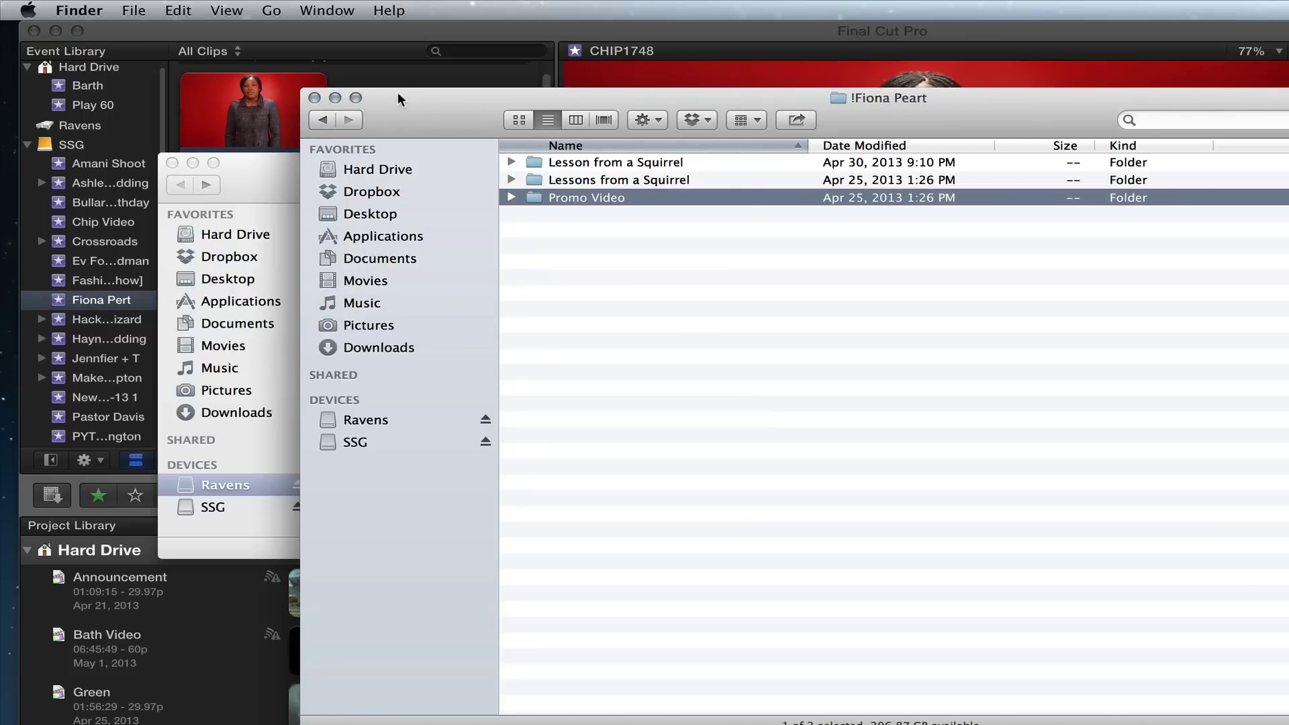
{"action": "left_click", "coordinate": [572, 123]}
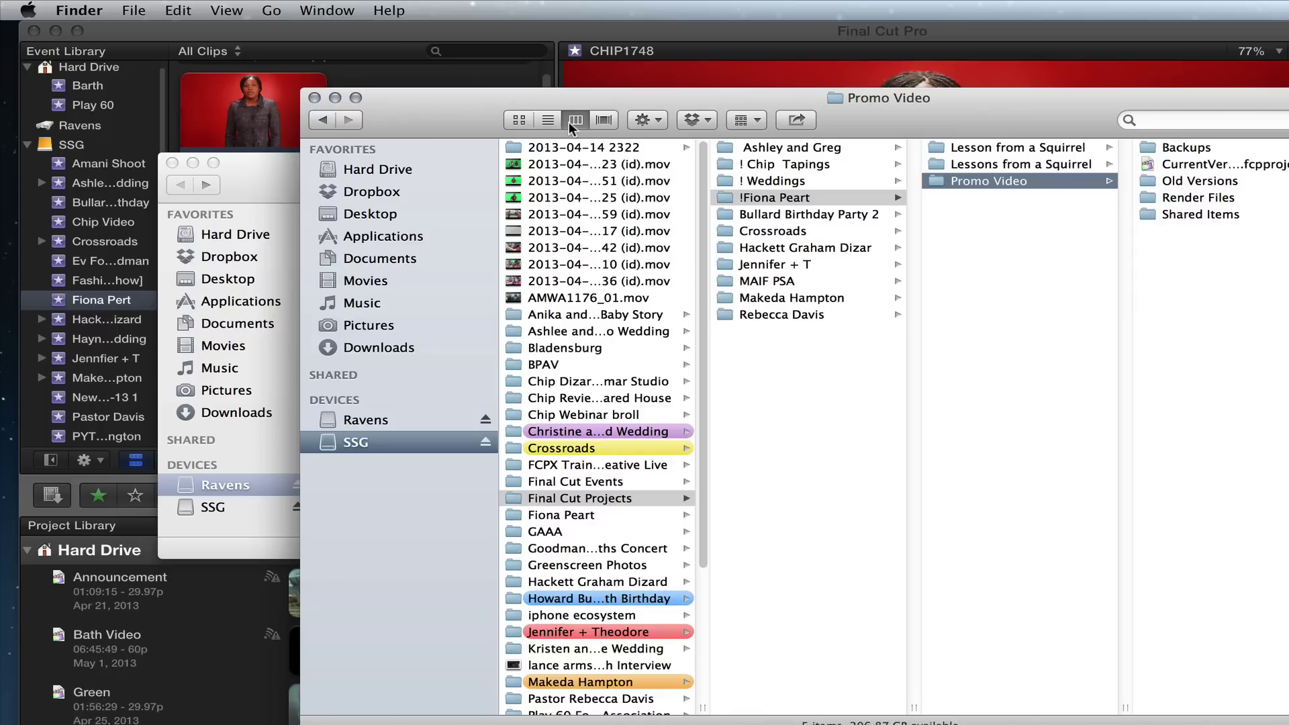
{"action": "left_click", "coordinate": [530, 121]}
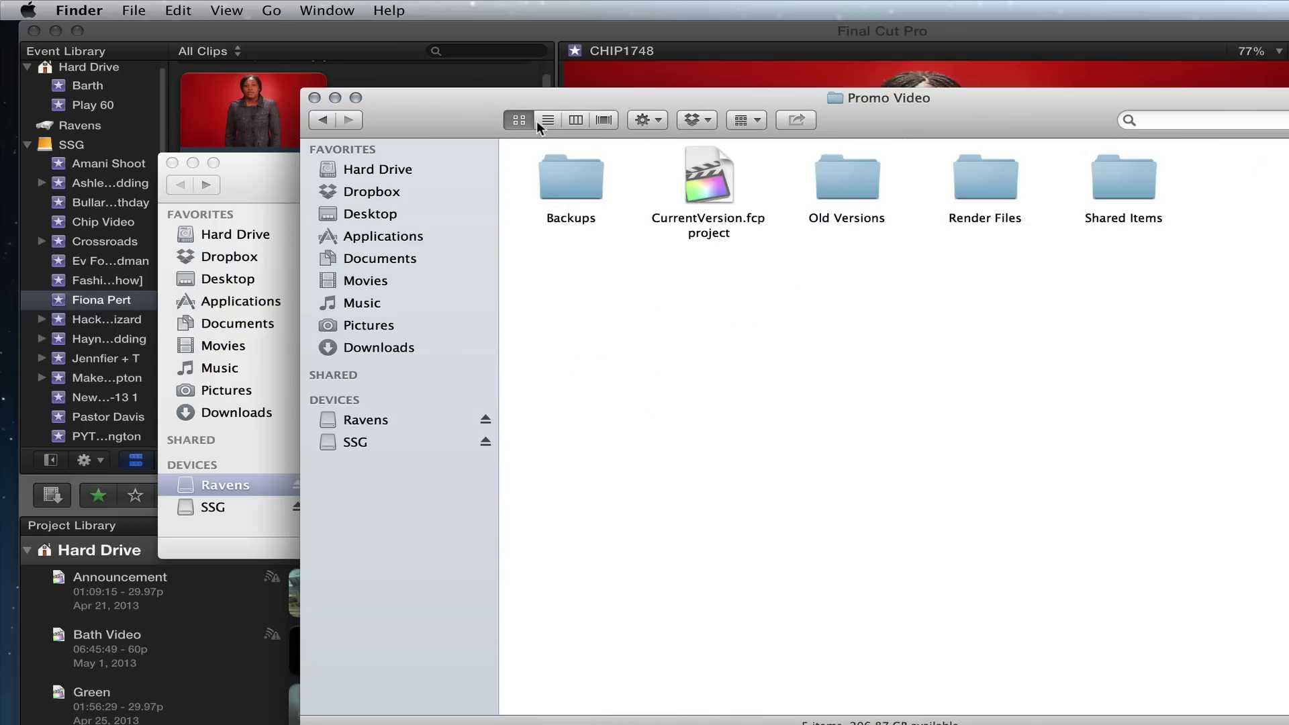
{"action": "left_click", "coordinate": [545, 121]}
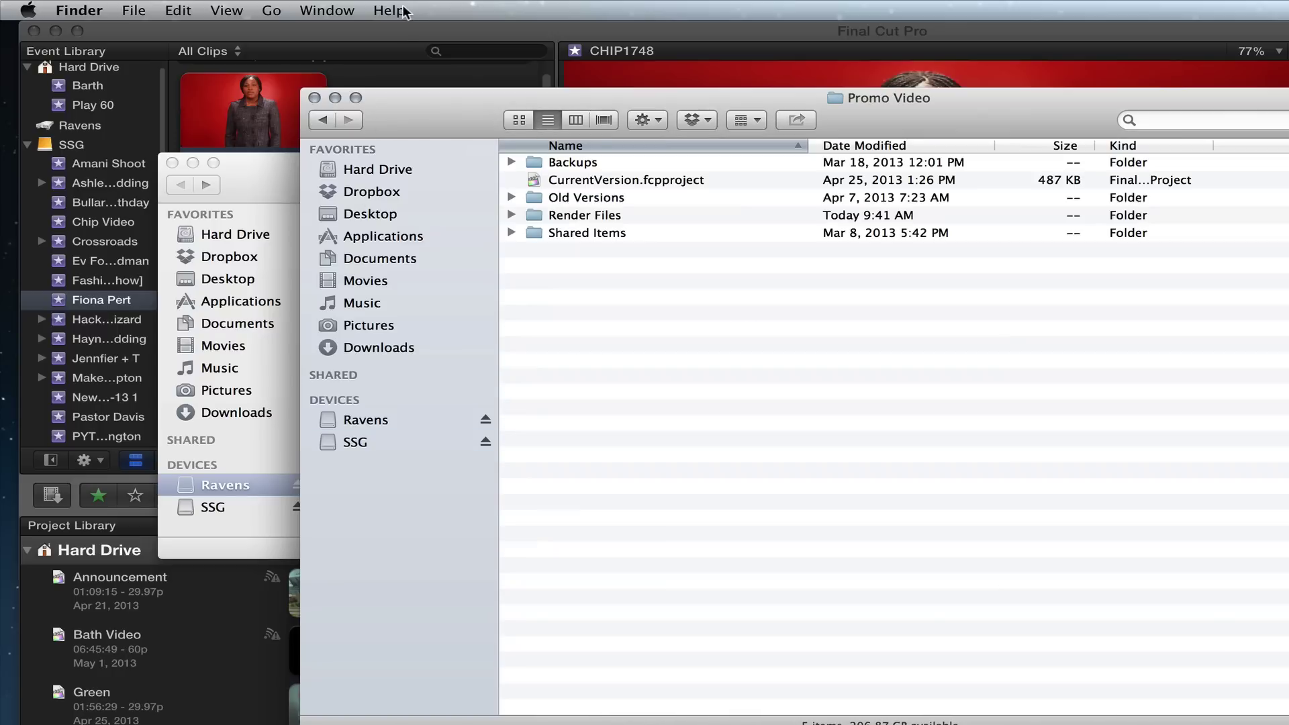
{"action": "left_click", "coordinate": [407, 31]}
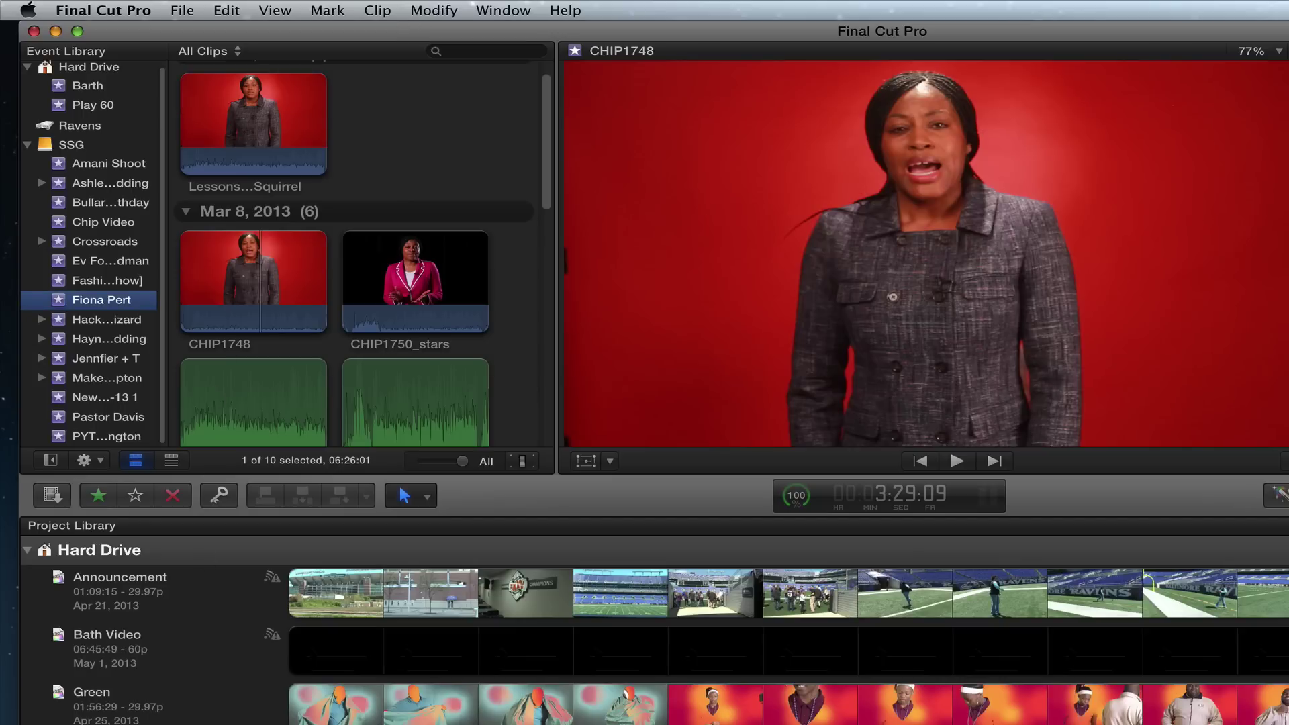
{"action": "key", "text": "super+Tab"}
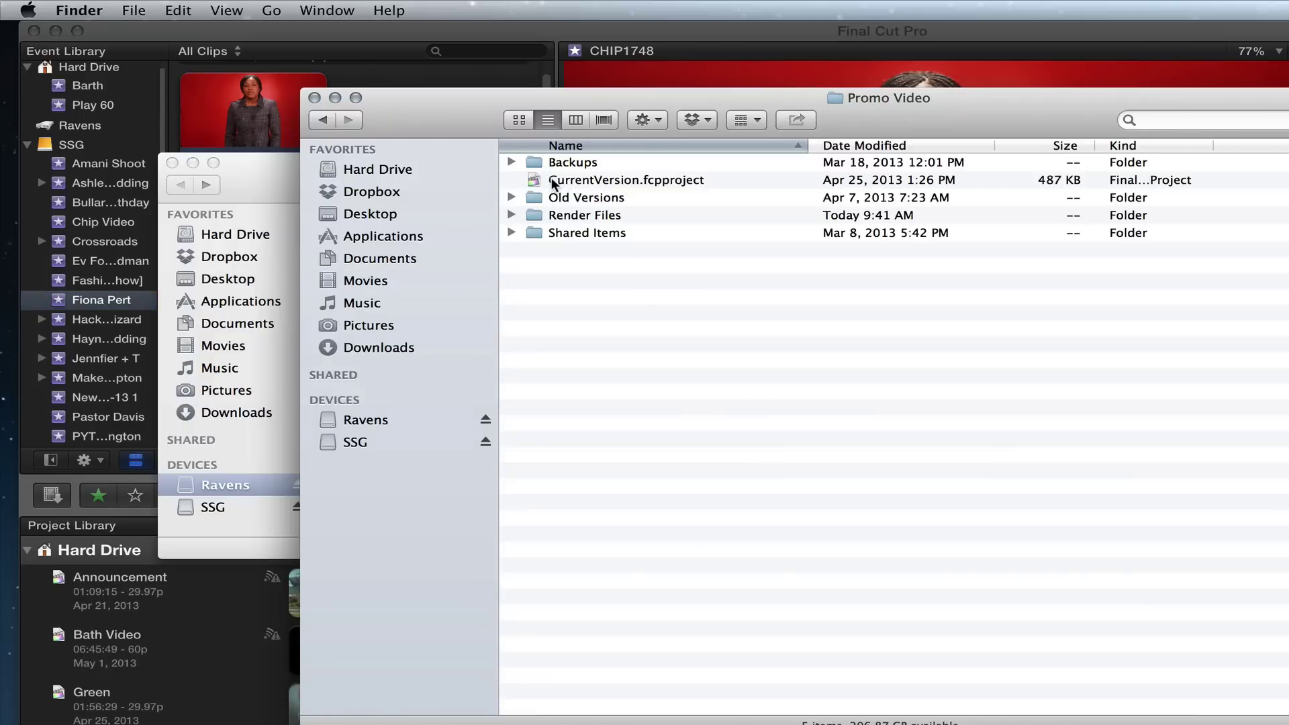
{"action": "left_click", "coordinate": [324, 120]}
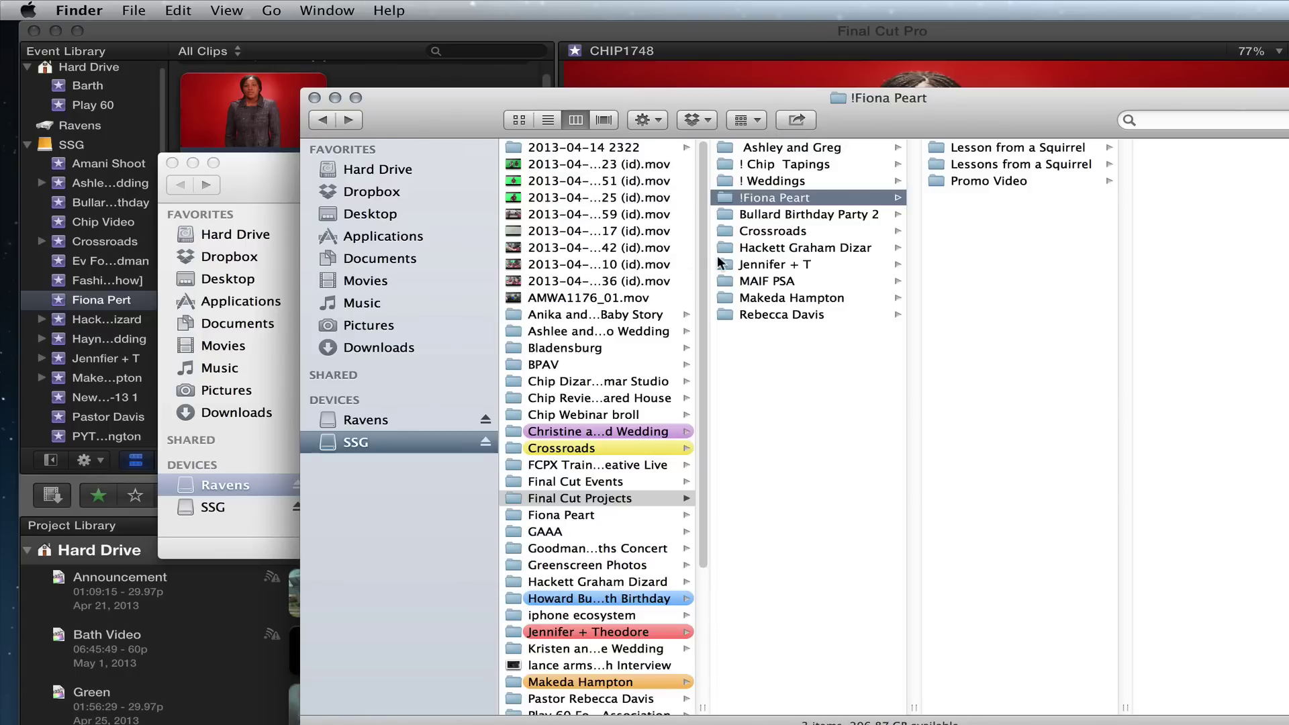
{"action": "left_click", "coordinate": [548, 120]}
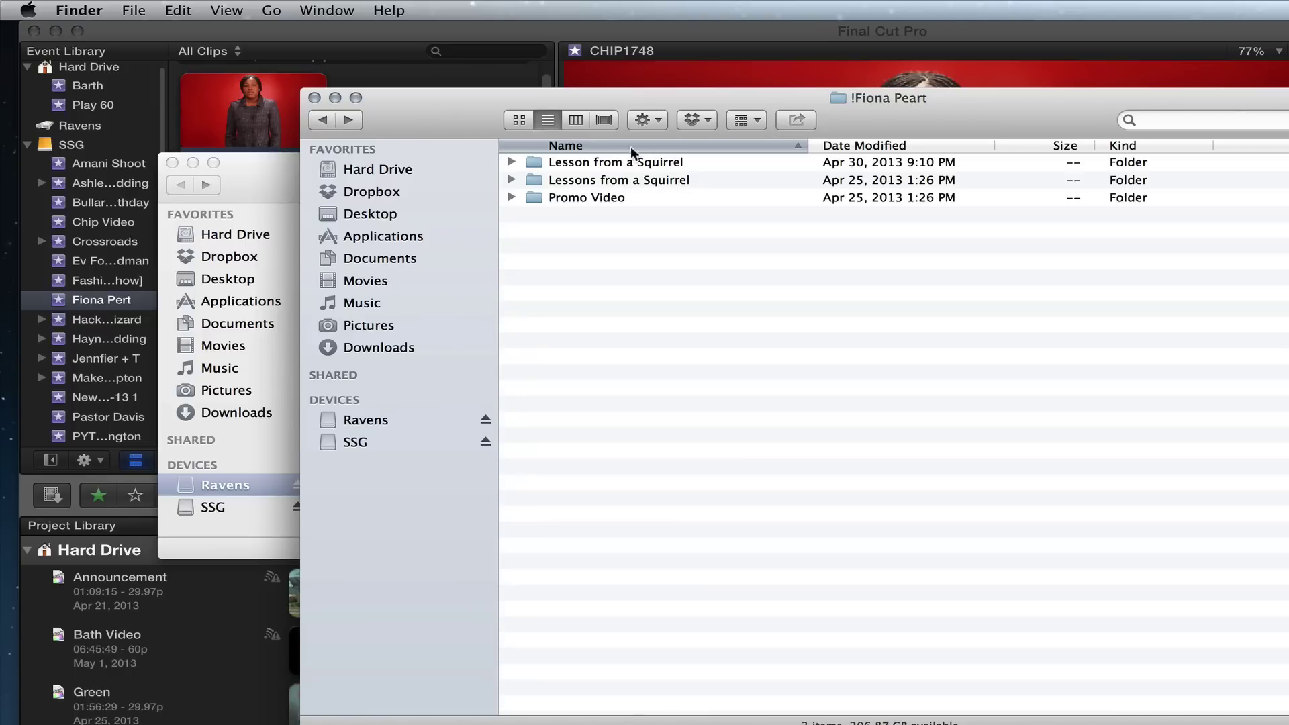
{"action": "left_click", "coordinate": [477, 48]}
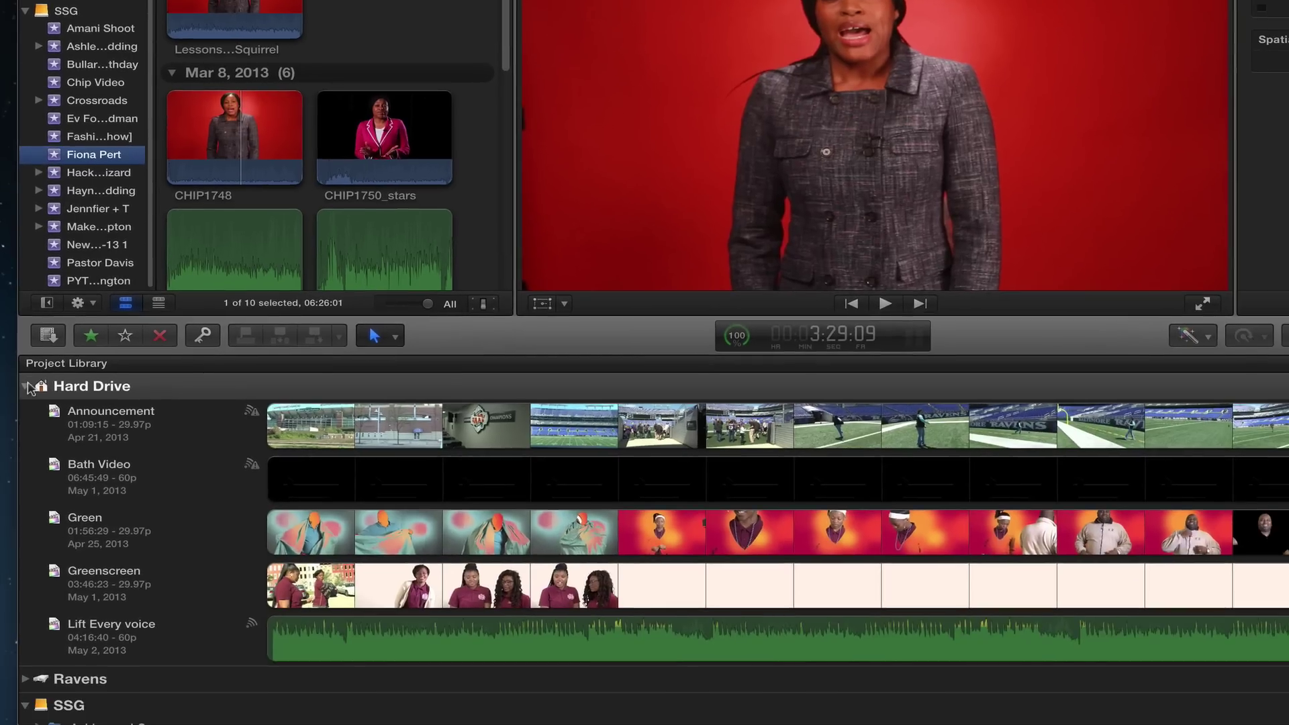
{"action": "left_click", "coordinate": [27, 525]}
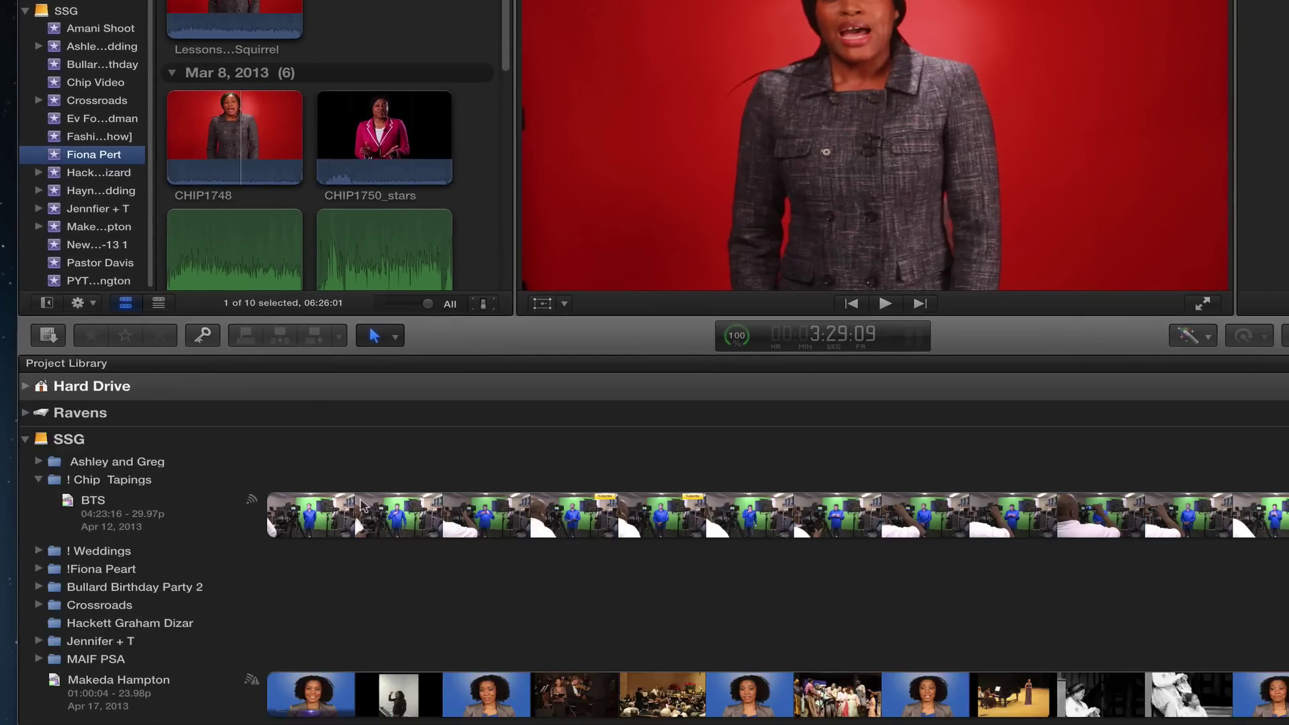
{"action": "left_click", "coordinate": [37, 480]}
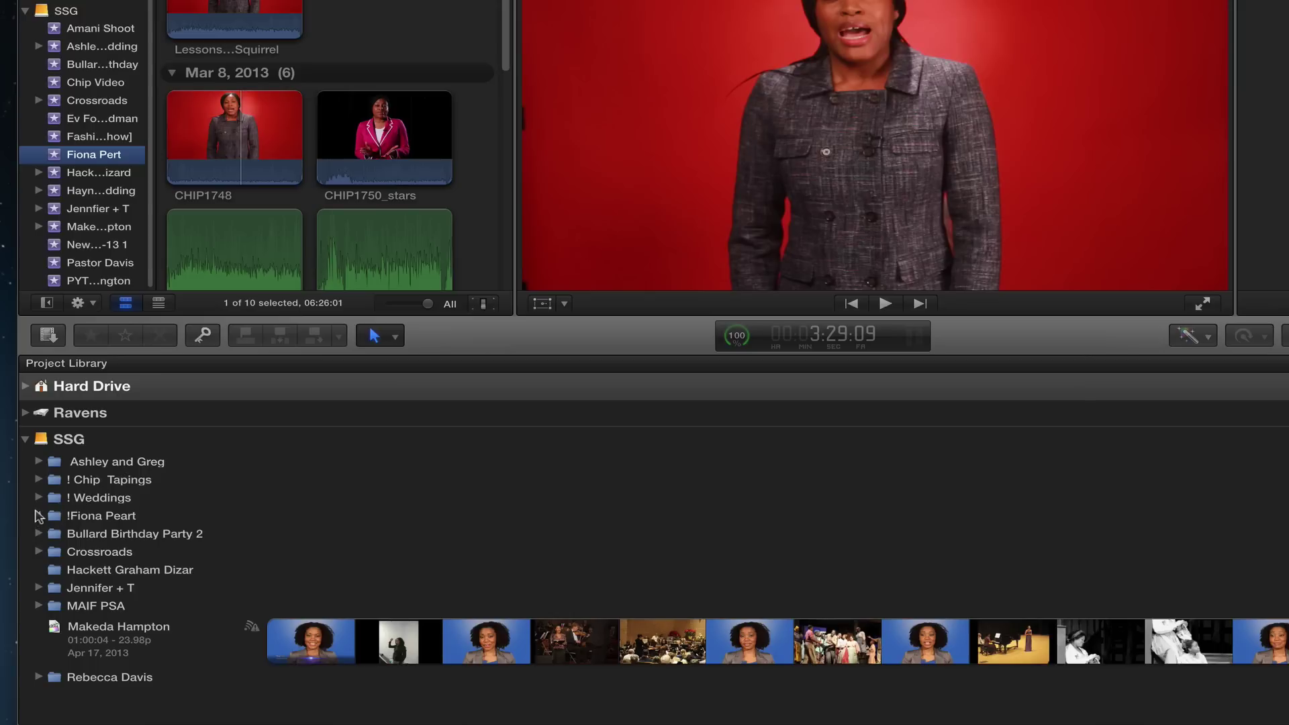
{"action": "left_click", "coordinate": [37, 516]}
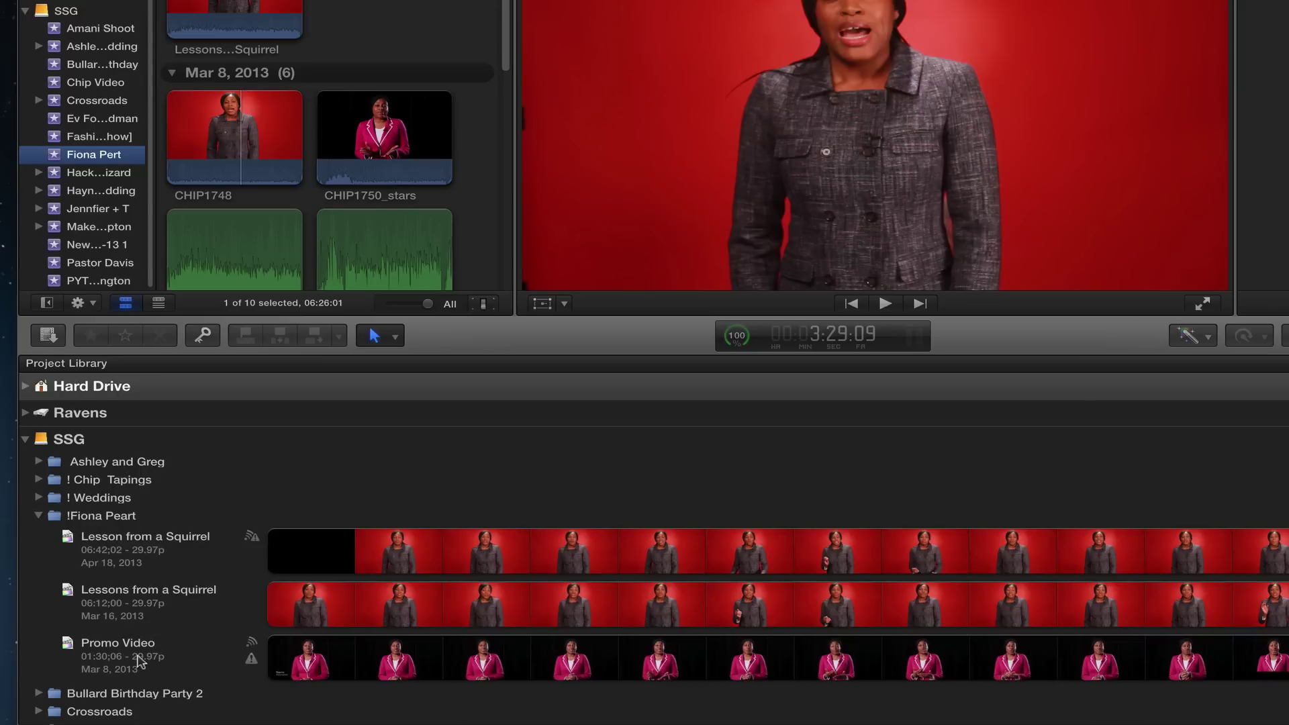
{"action": "left_click", "coordinate": [136, 656]}
{"action": "left_click", "coordinate": [86, 517]}
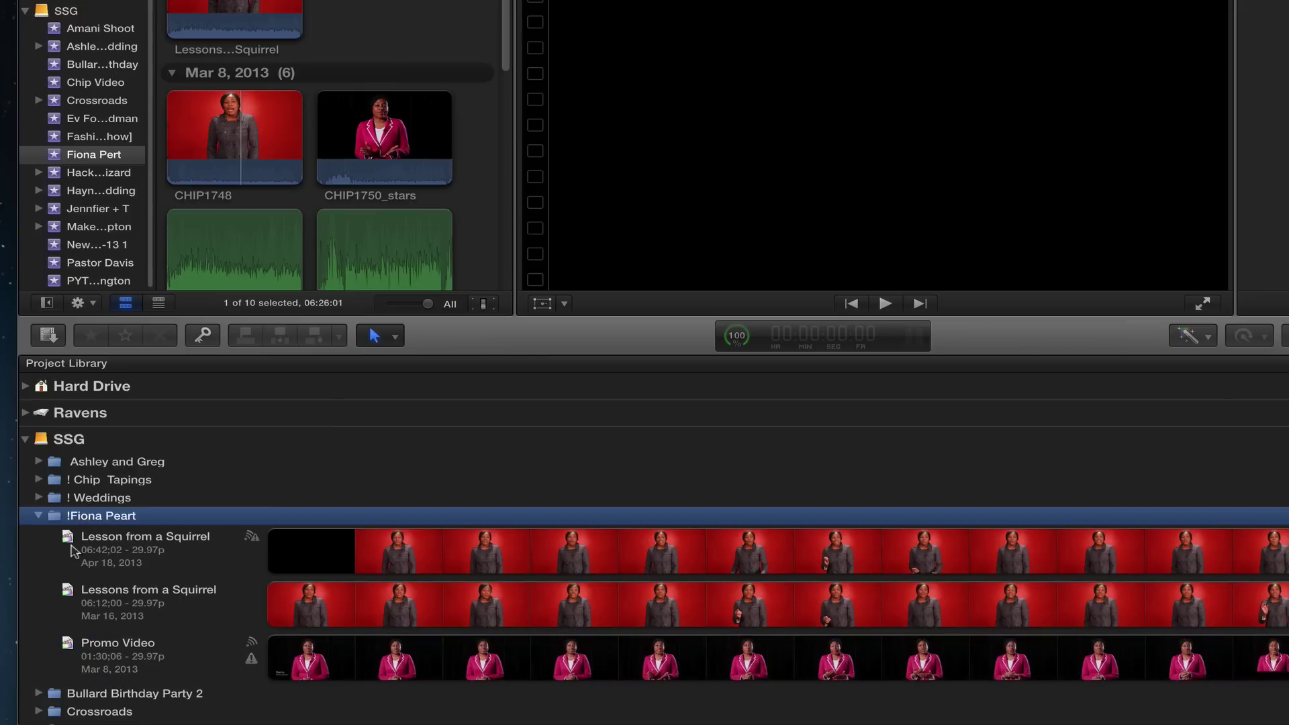
{"action": "left_click", "coordinate": [550, 720]}
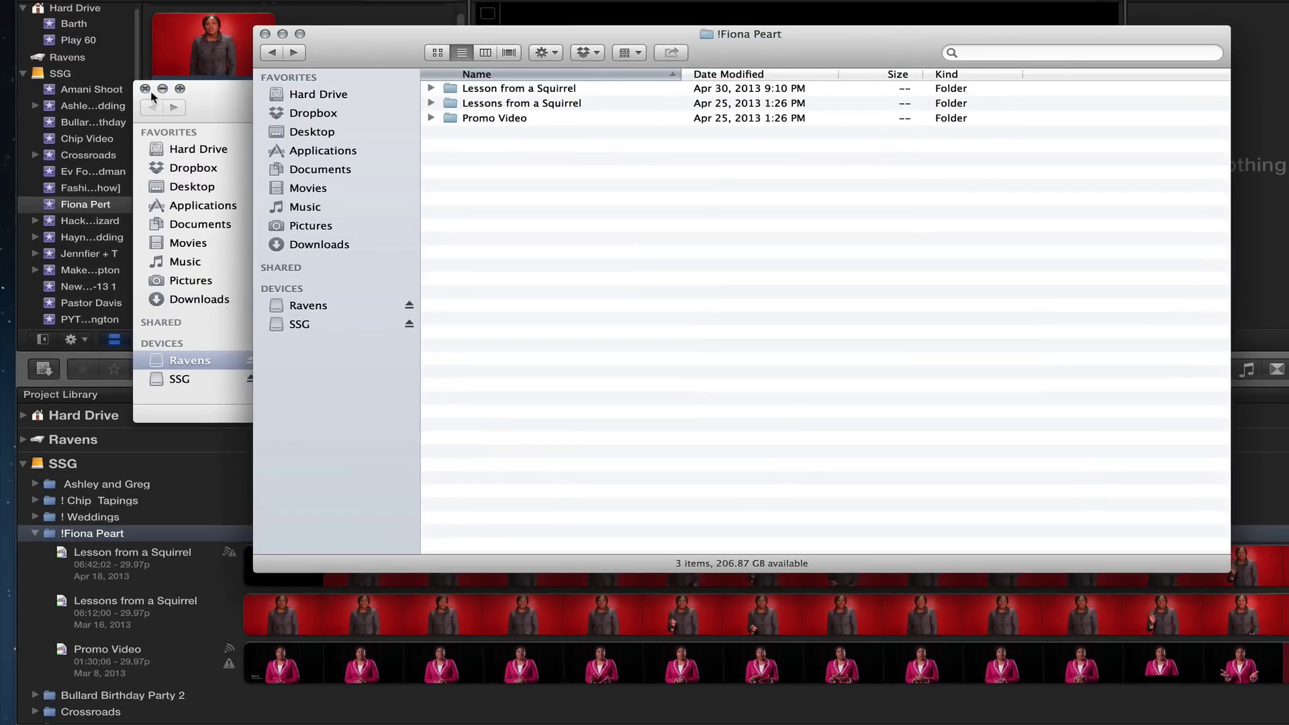
{"action": "left_click", "coordinate": [145, 89]}
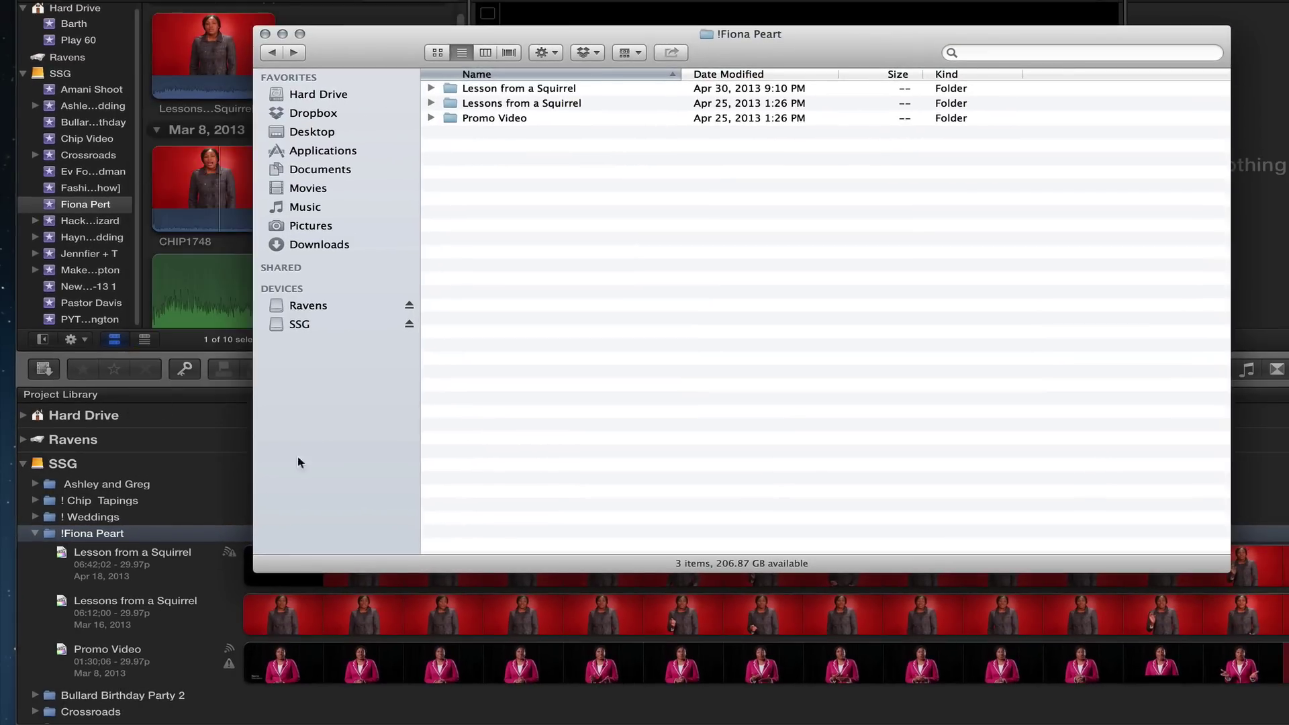
Step: Move the Promo Video project to the Trash with Cmd+Delete
{"action": "left_click", "coordinate": [166, 596]}
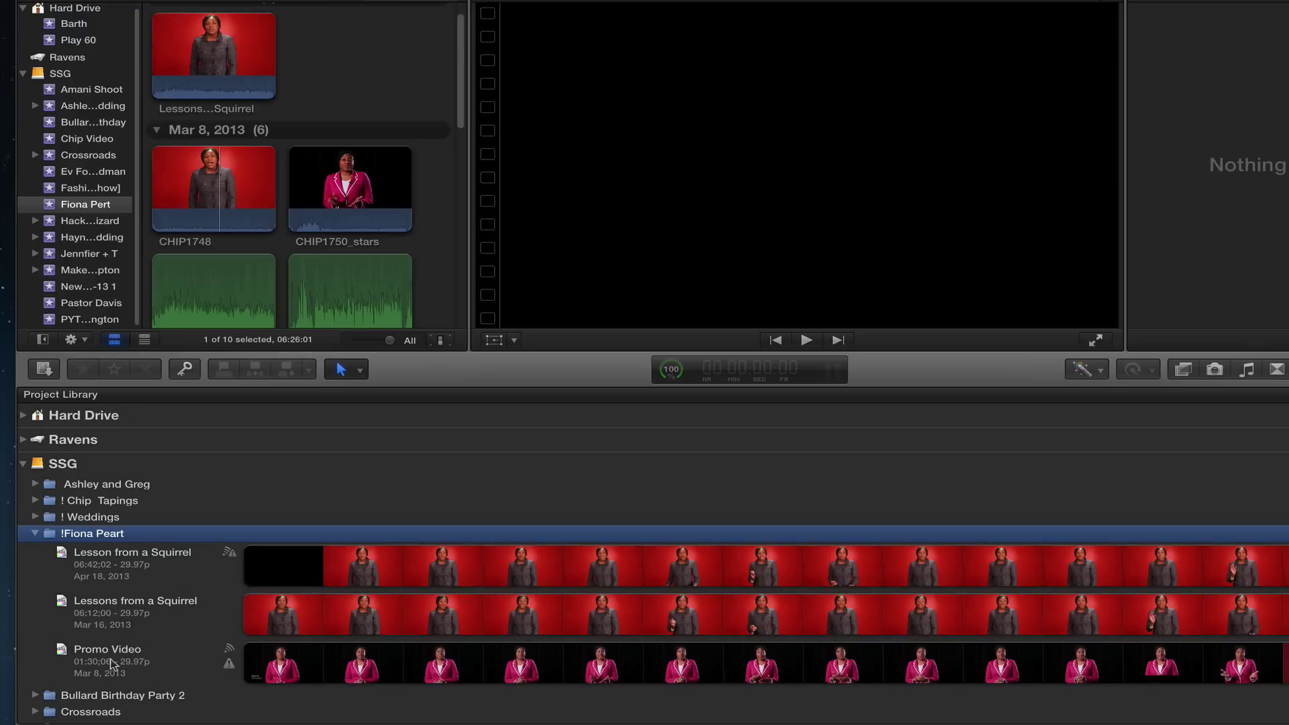
{"action": "left_click", "coordinate": [113, 665]}
{"action": "right_click", "coordinate": [113, 664]}
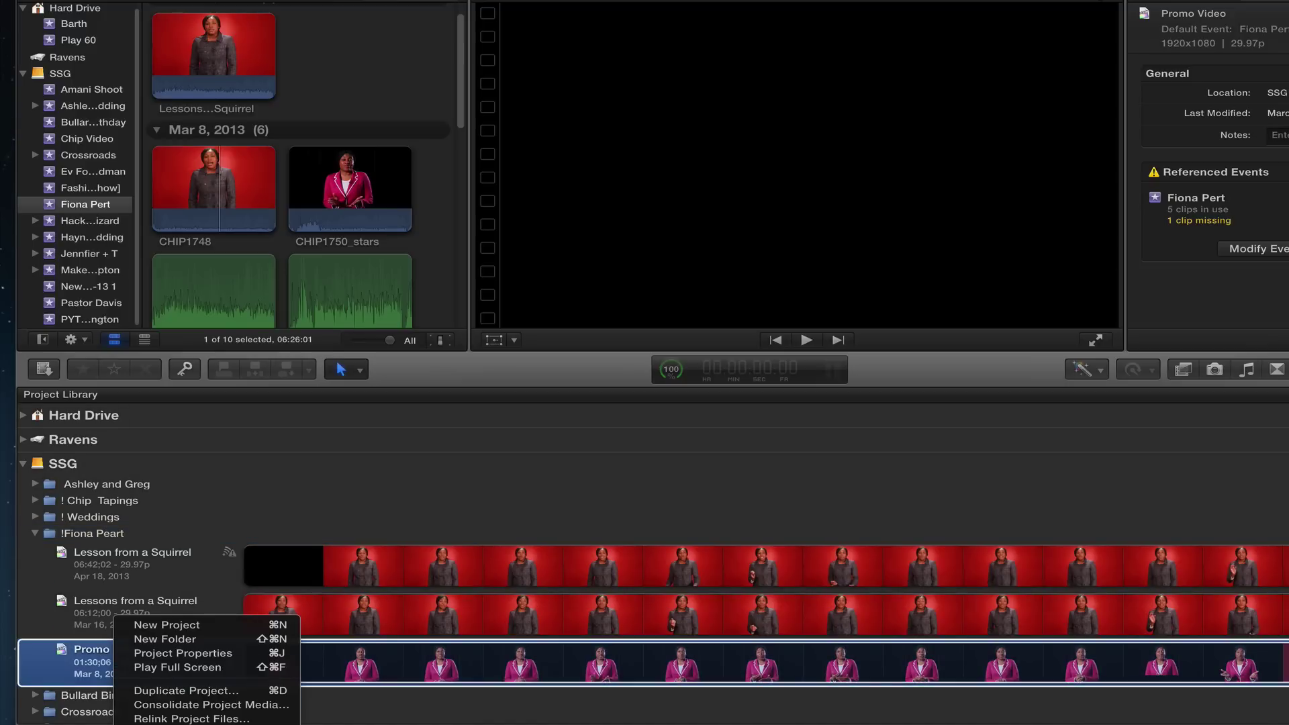
{"action": "key", "text": "super+BackSpace"}
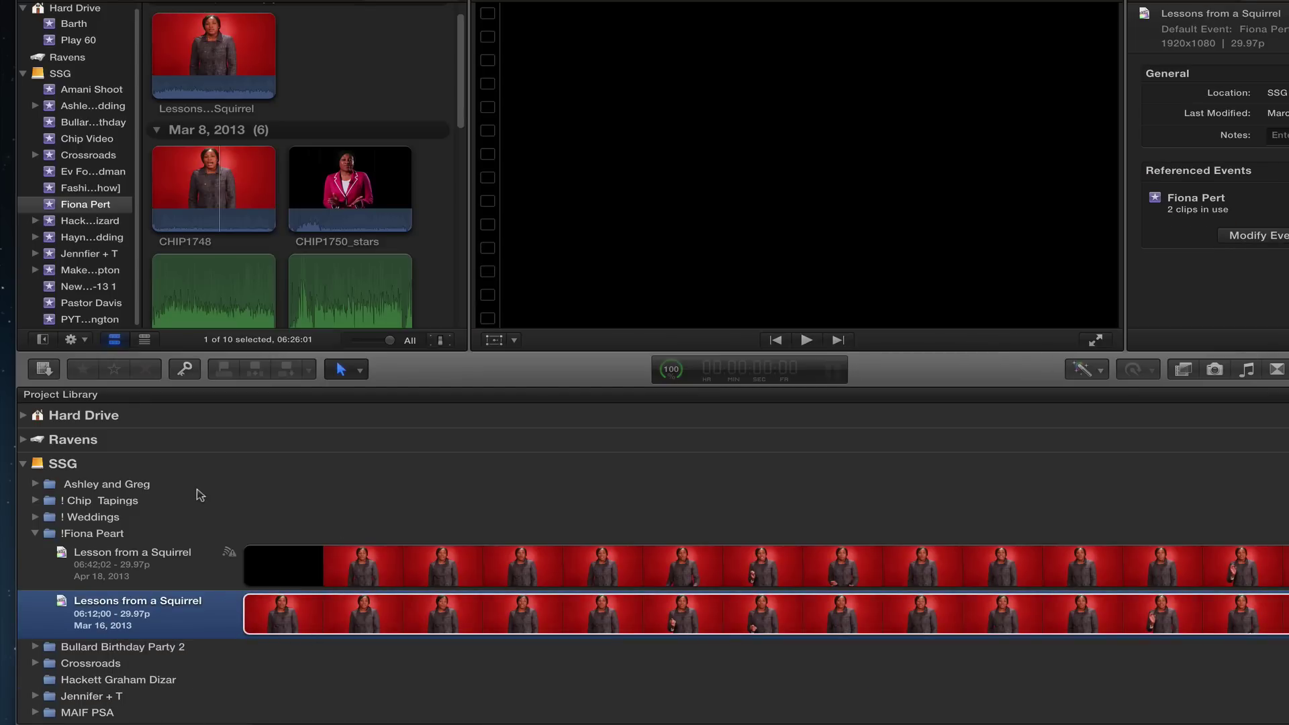
{"action": "left_click", "coordinate": [227, 48]}
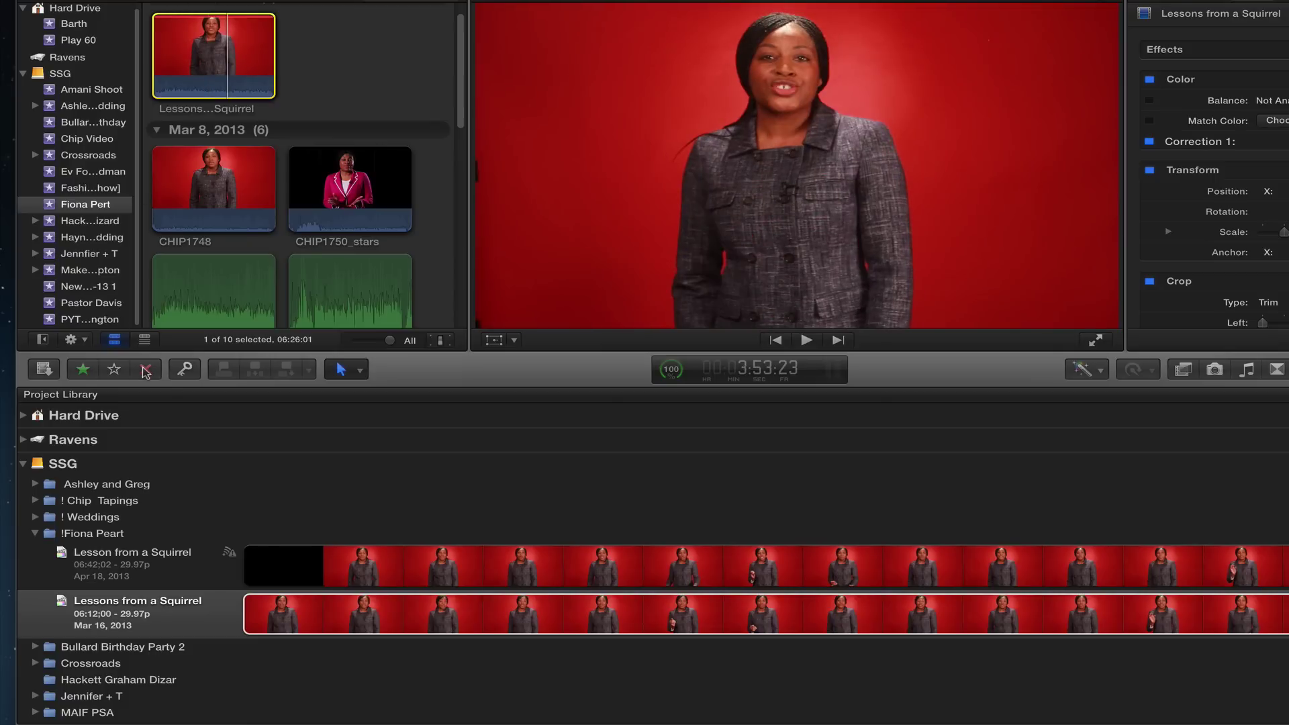
{"action": "left_click", "coordinate": [114, 372]}
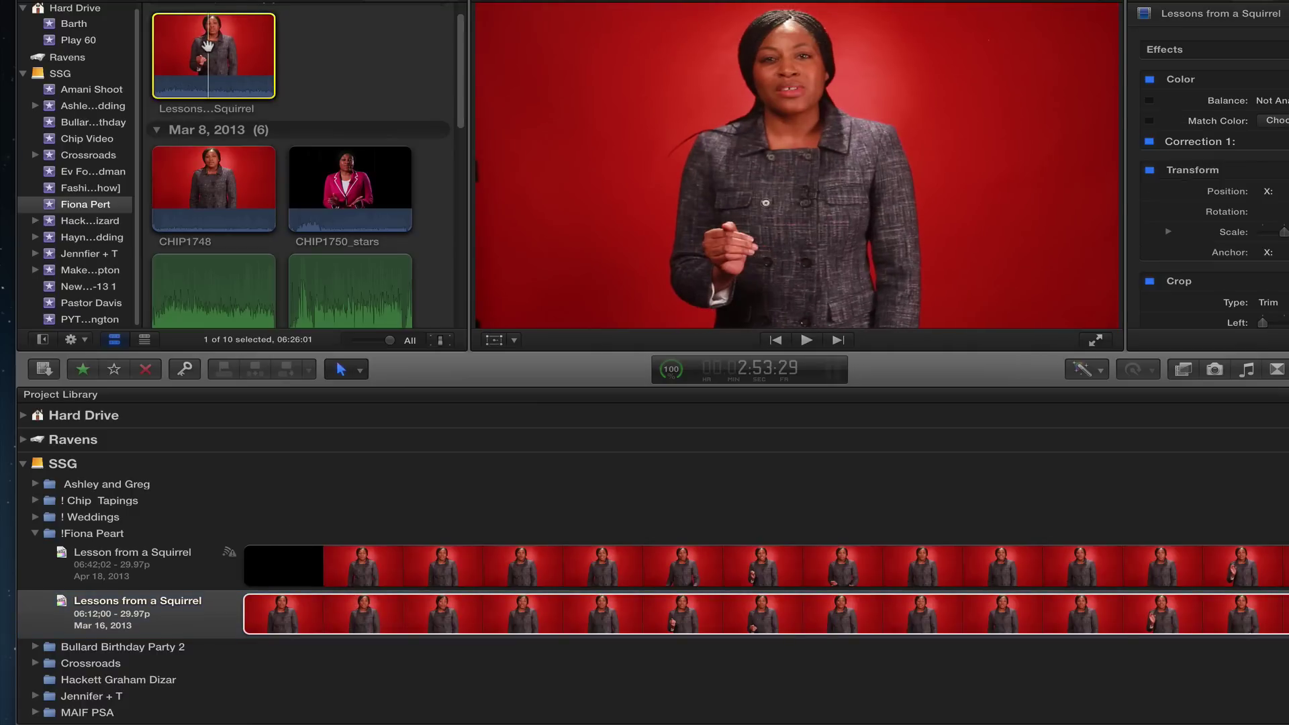
{"action": "key", "text": "super+BackSpace"}
{"action": "scroll", "coordinate": [462, 39], "scroll_direction": "up", "scroll_amount": 1}
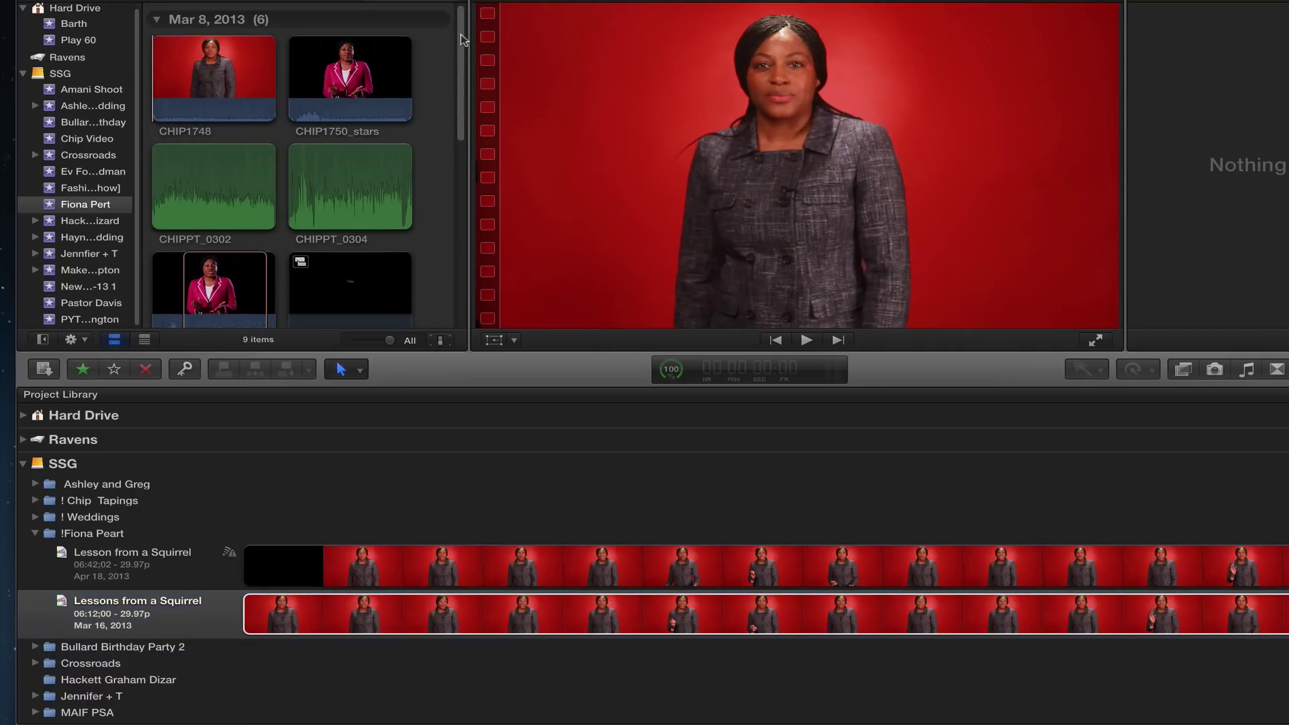
{"action": "scroll", "coordinate": [459, 81], "scroll_direction": "down", "scroll_amount": 2}
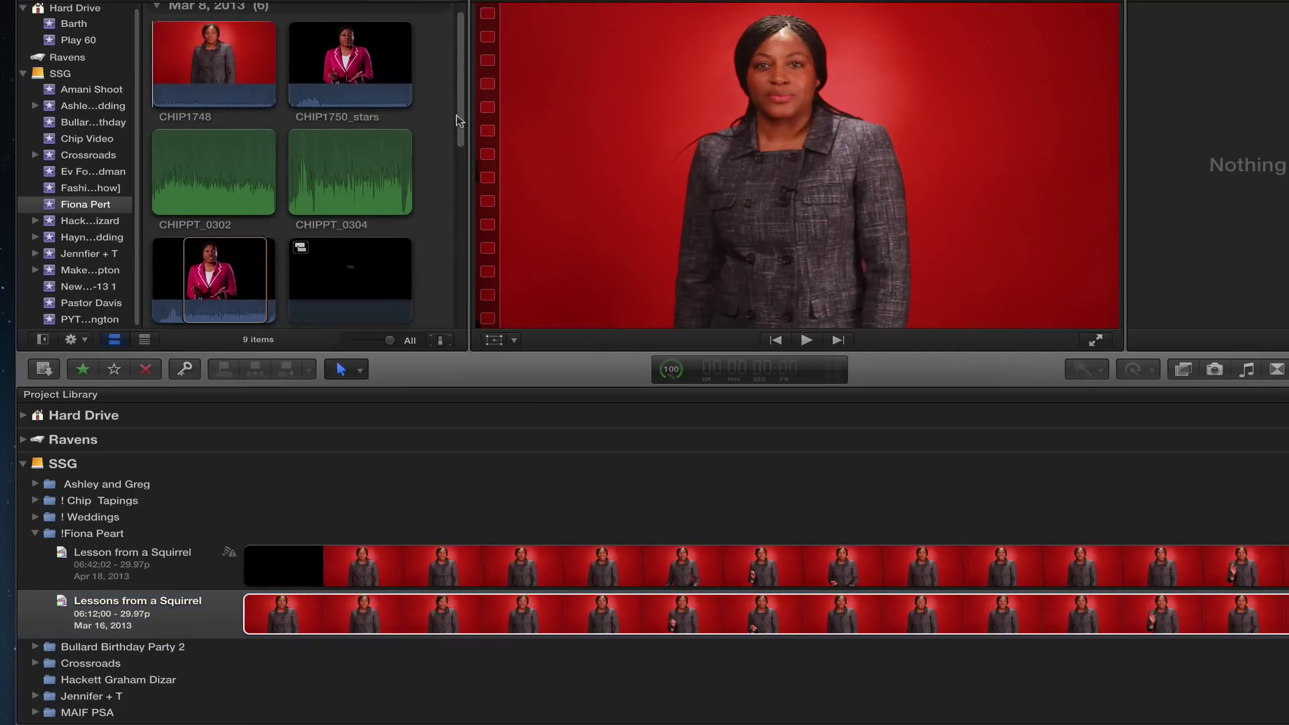
{"action": "scroll", "coordinate": [460, 121], "scroll_direction": "up", "scroll_amount": 2}
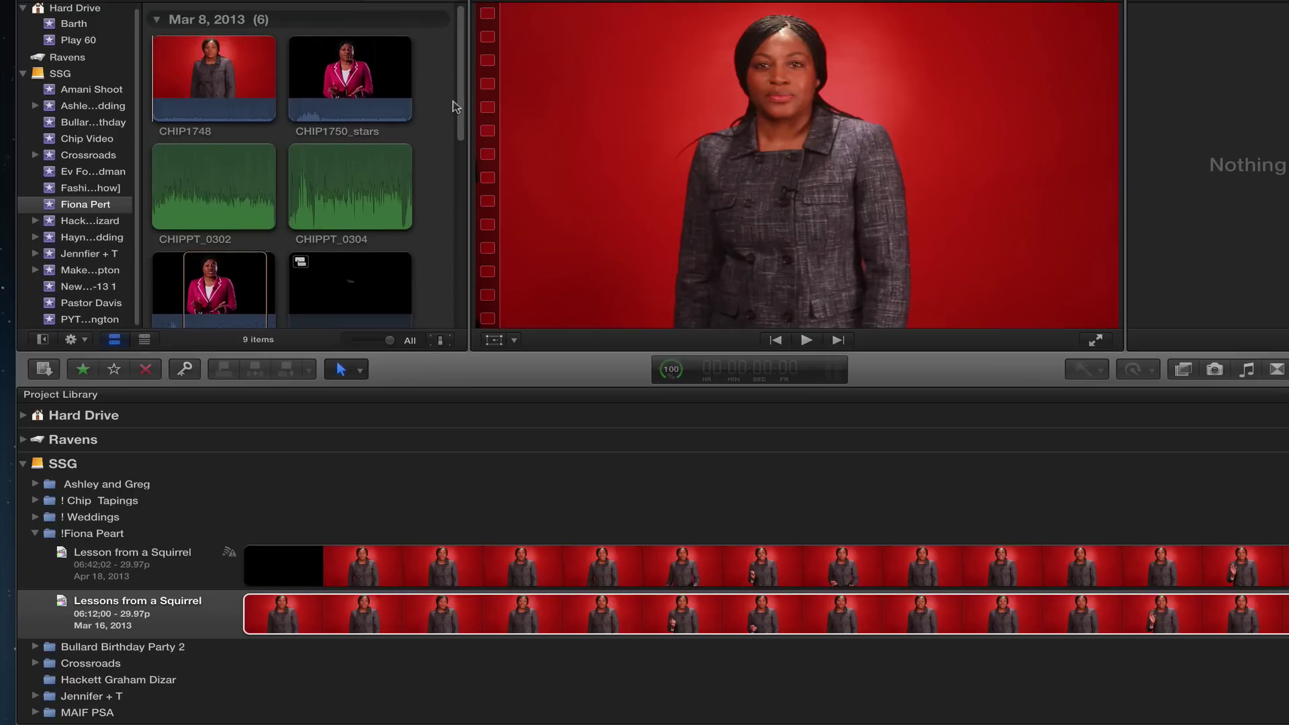
Step: Open the Lesson from a Squirrel project and inspect the timeline clip's context menu
{"action": "double_click", "coordinate": [343, 559]}
{"action": "left_click", "coordinate": [327, 547]}
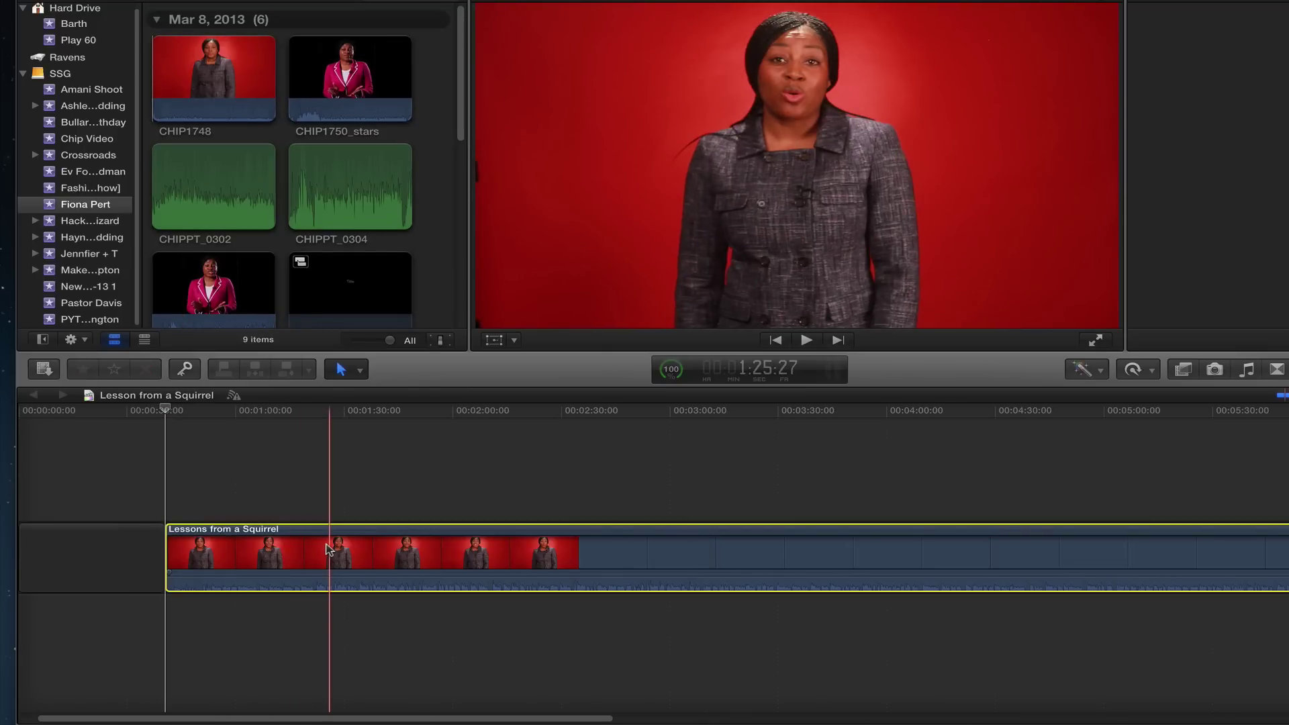
{"action": "right_click", "coordinate": [330, 551]}
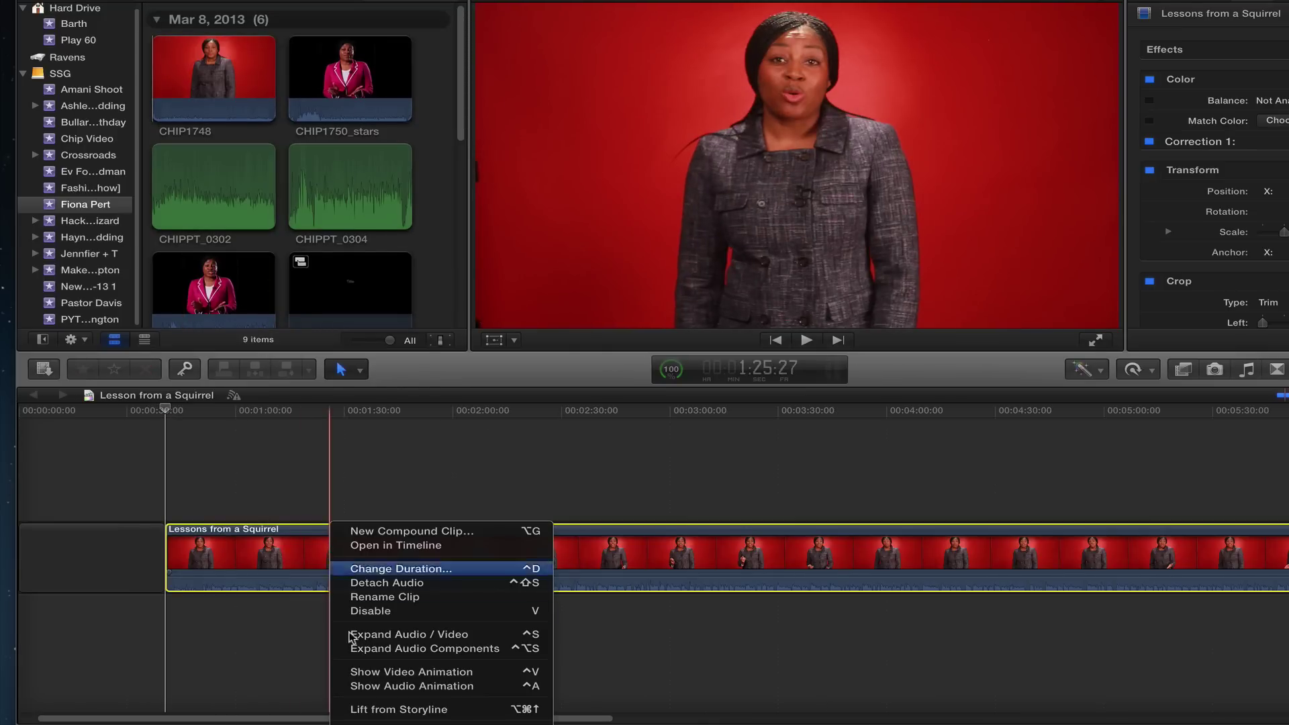
{"action": "key", "text": "Escape"}
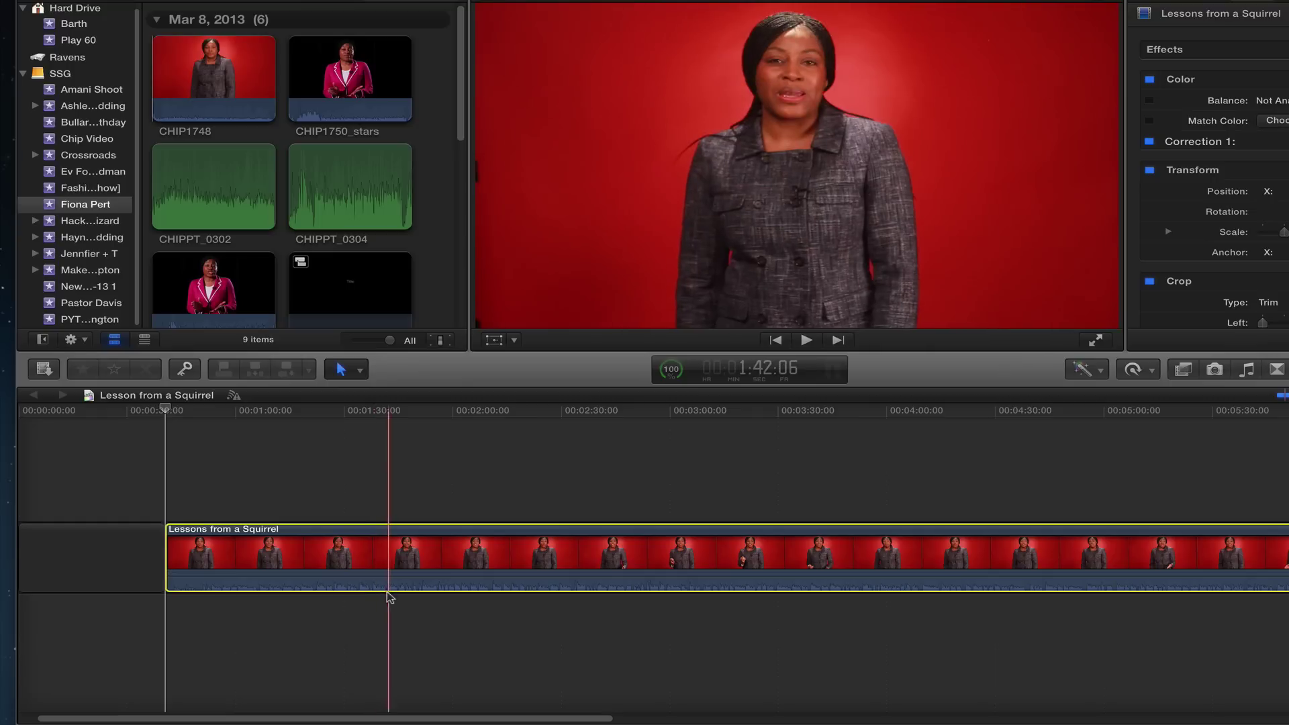
{"action": "right_click", "coordinate": [386, 531]}
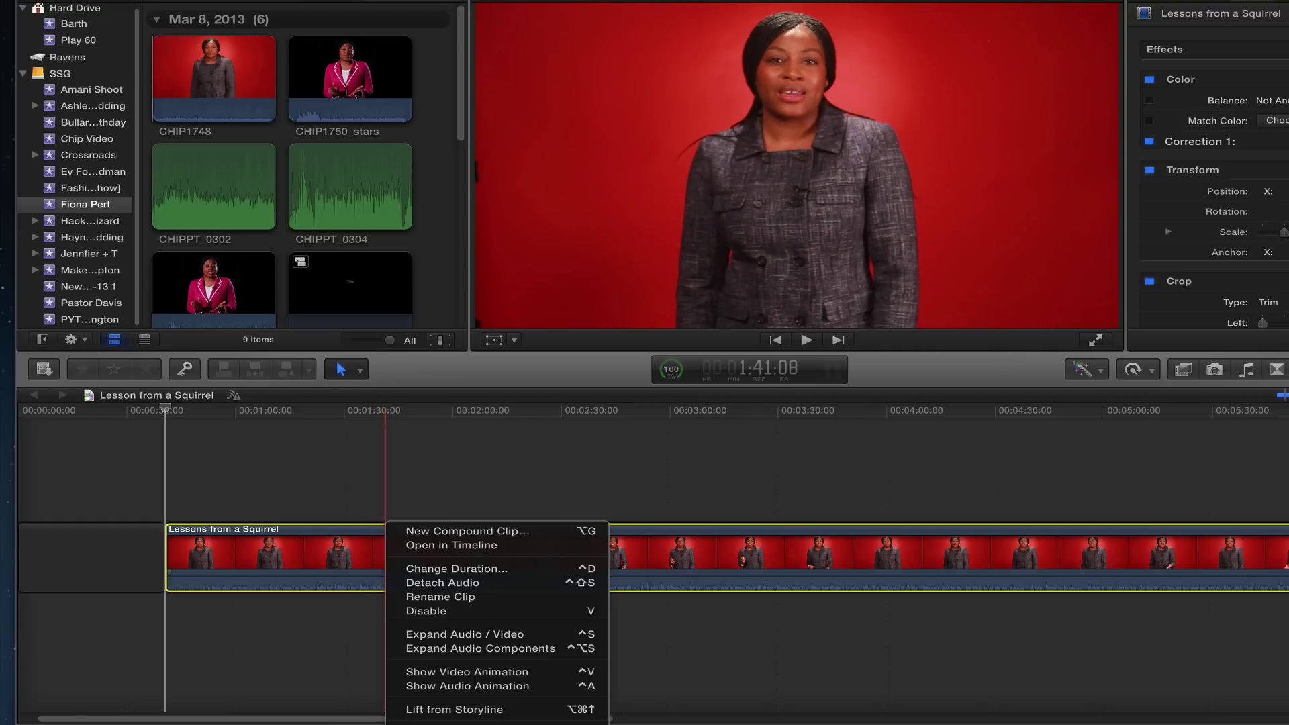
{"action": "key", "text": "Escape"}
{"action": "left_click", "coordinate": [238, 80]}
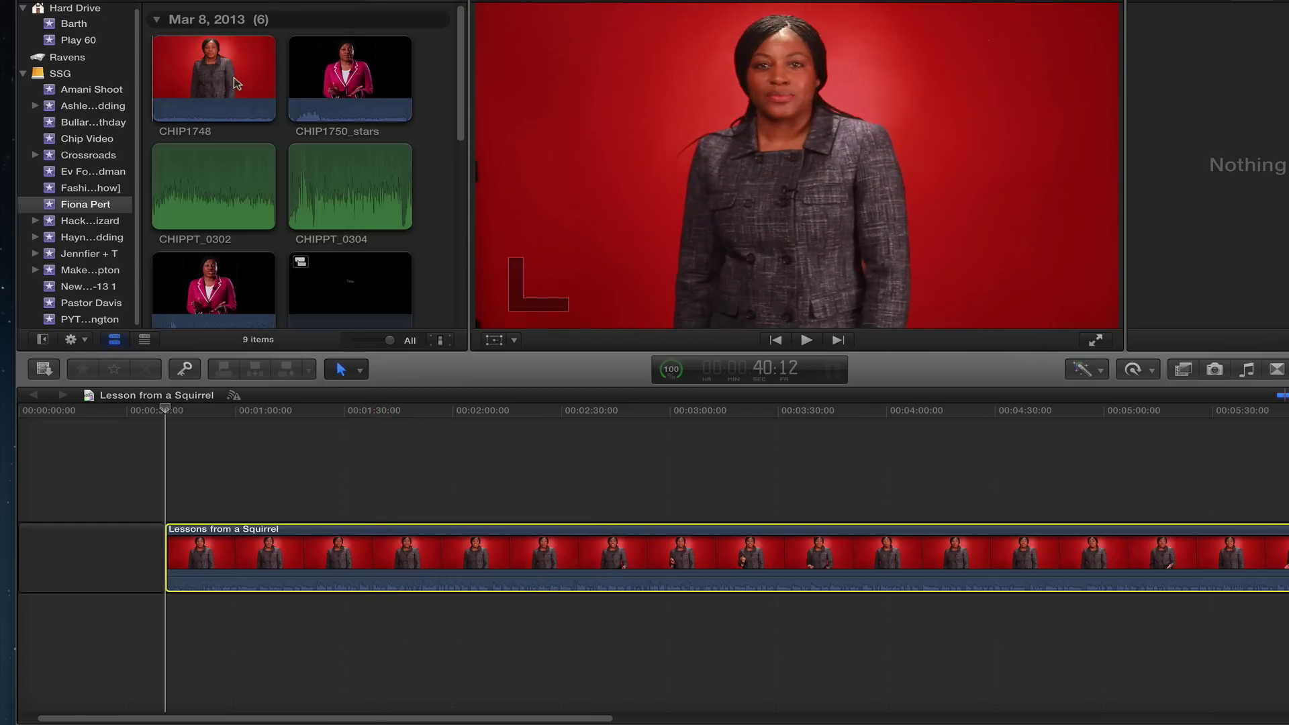
Step: Try deleting CHIP1748, cancel the in-use media warning, and switch to Finder
{"action": "left_click", "coordinate": [232, 82]}
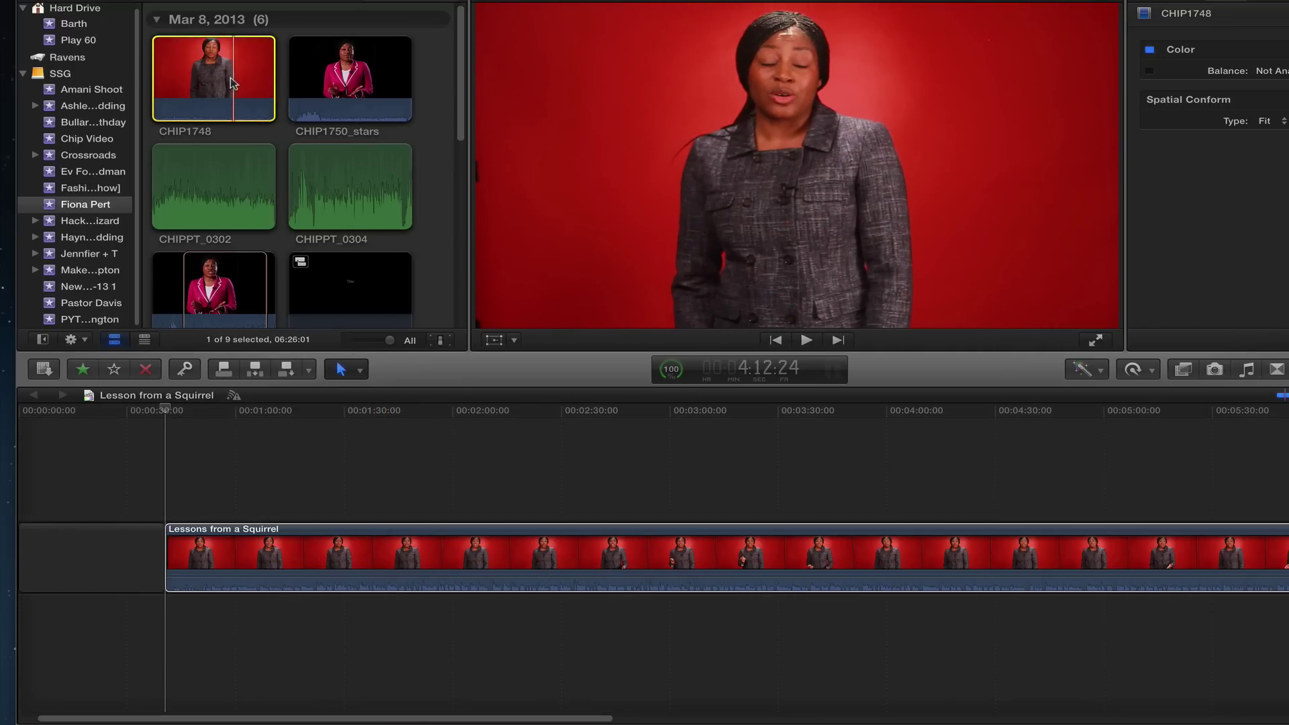
{"action": "key", "text": "super+BackSpace"}
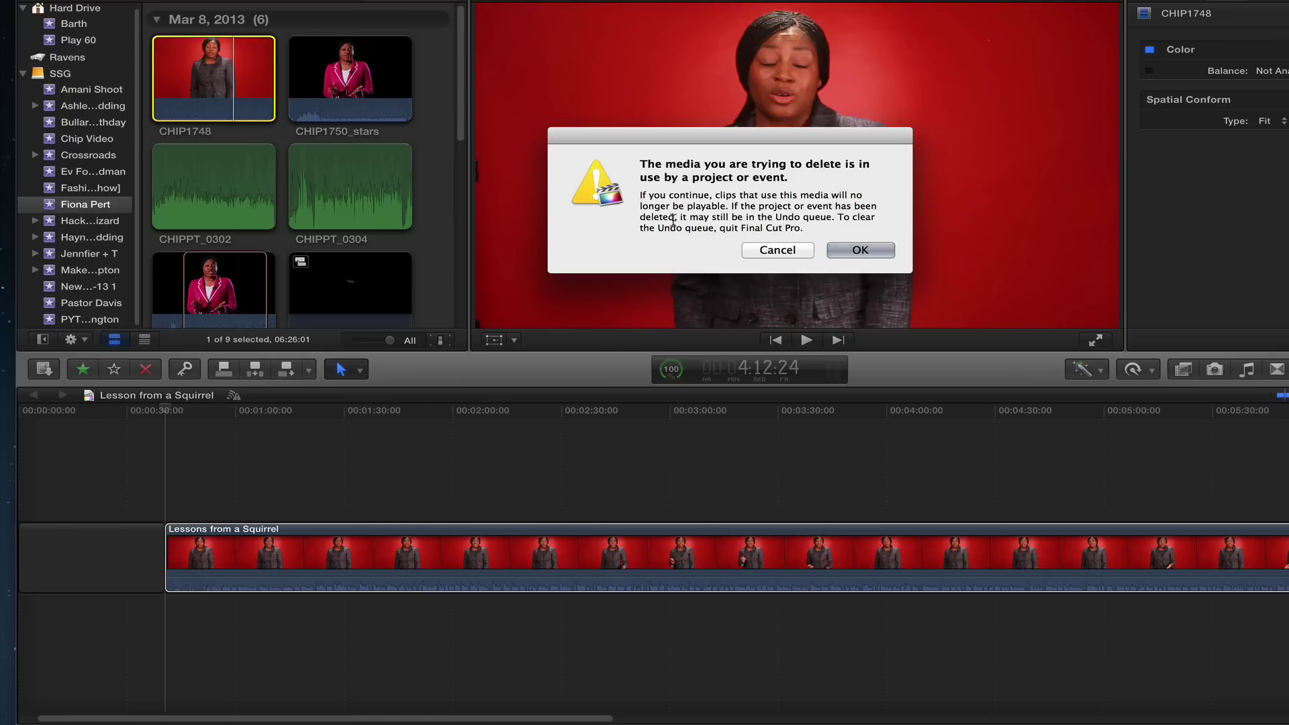
{"action": "left_click", "coordinate": [777, 251]}
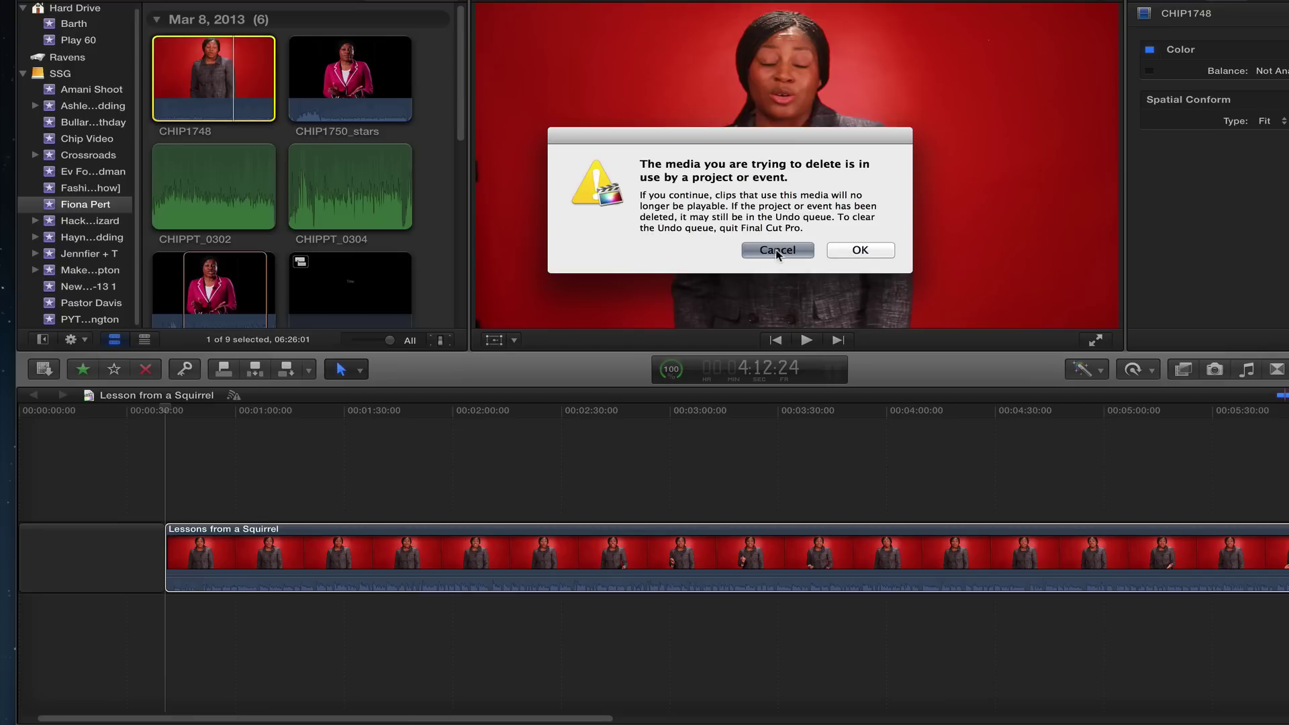
{"action": "left_click", "coordinate": [273, 473]}
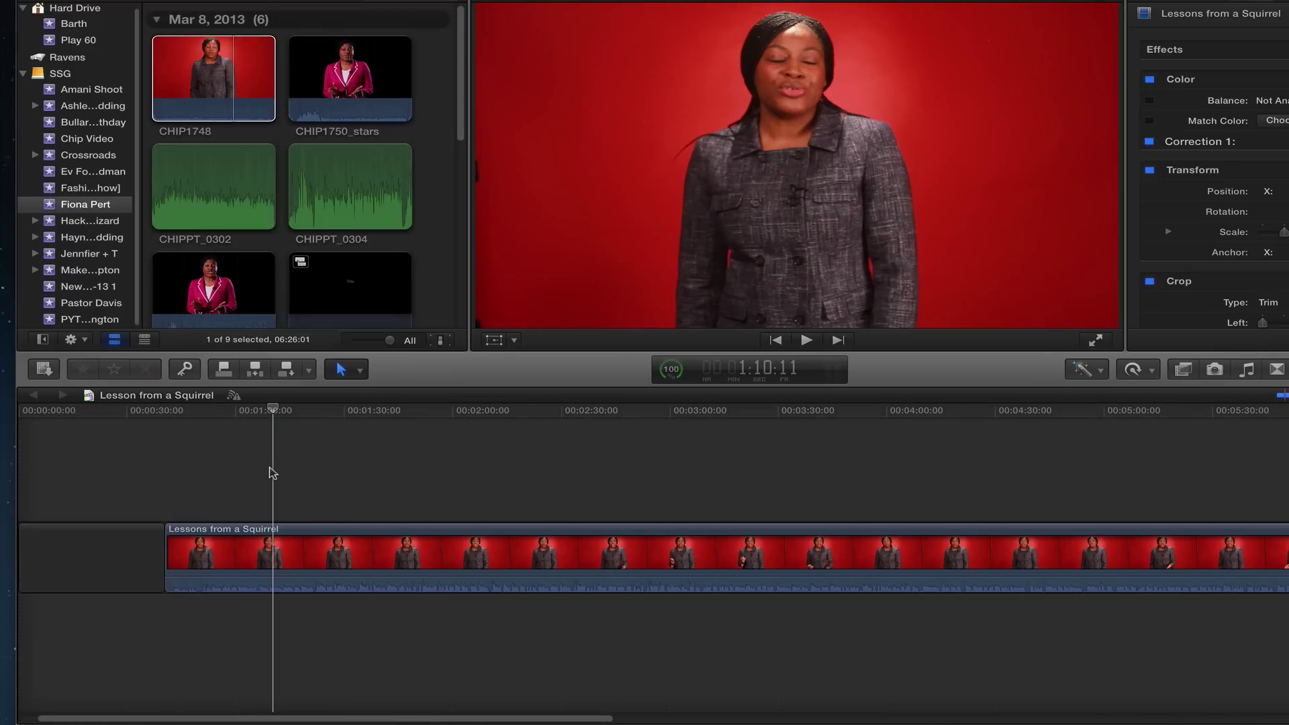
{"action": "key", "text": "super+Tab"}
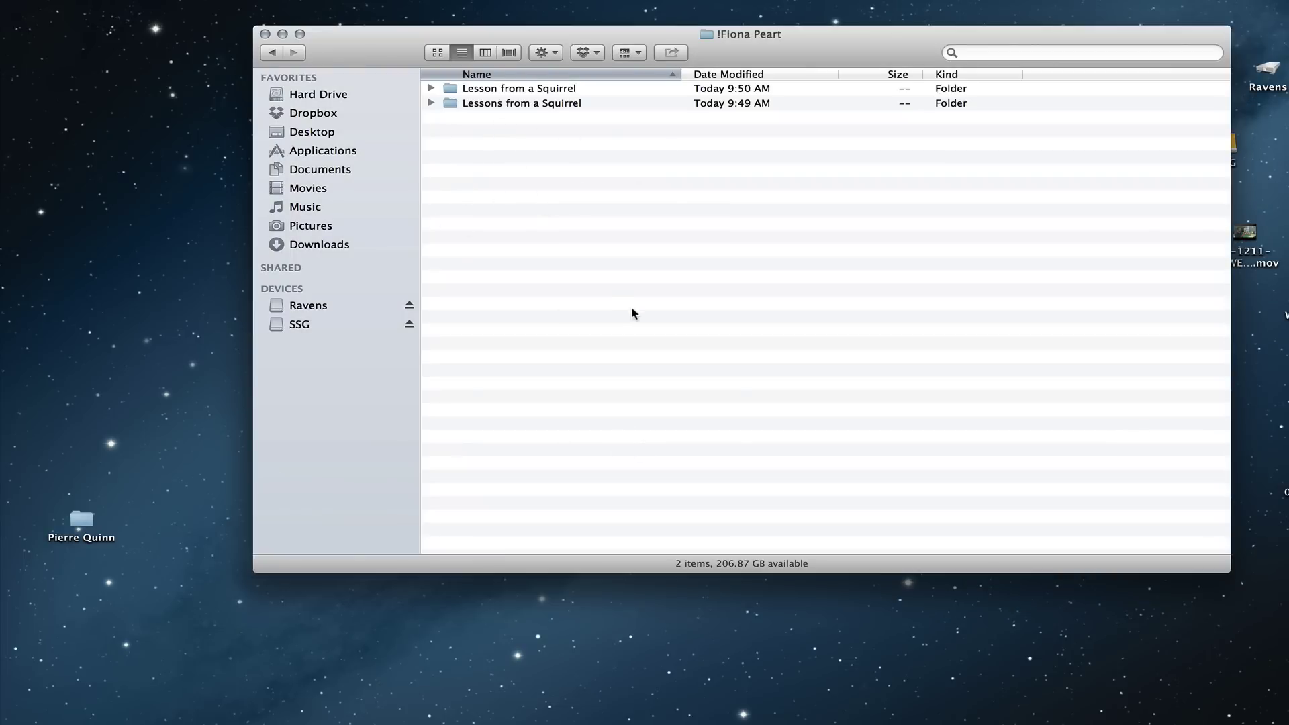
Step: Open the Trash and inspect the Promo Video folder's contents, then close the window
{"action": "left_click", "coordinate": [958, 716]}
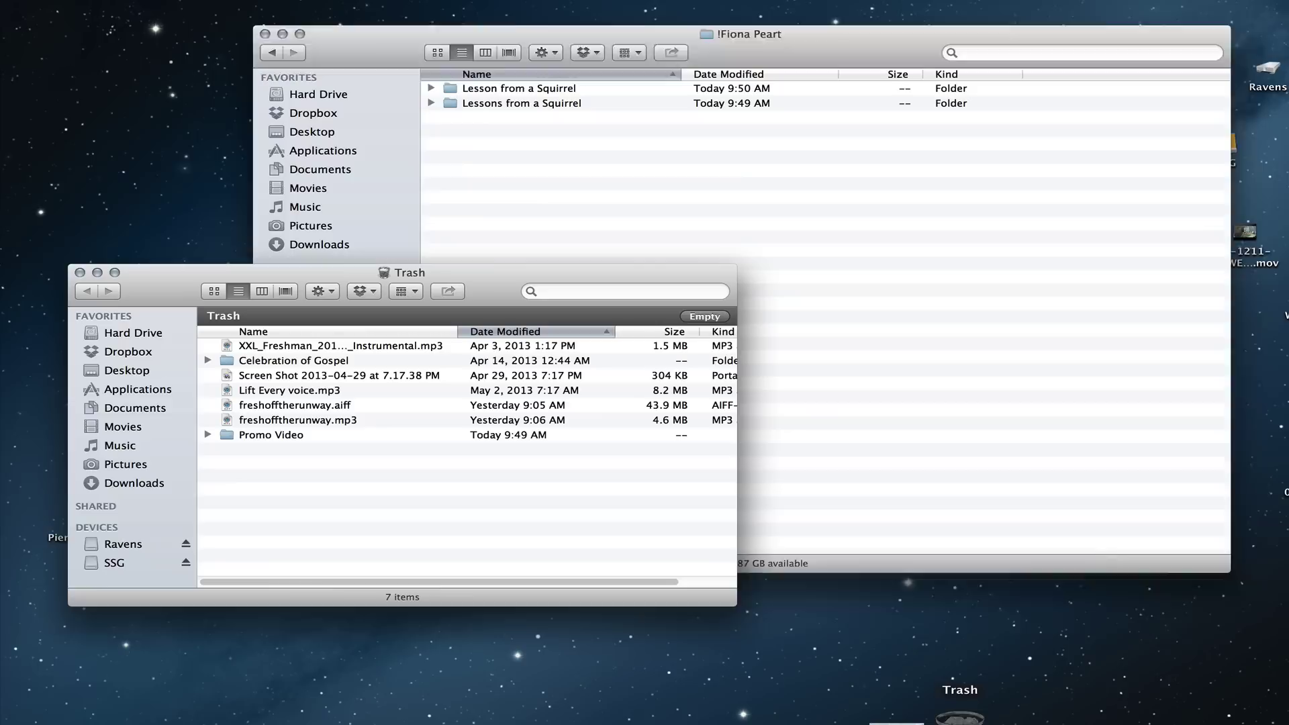
{"action": "left_click", "coordinate": [207, 434]}
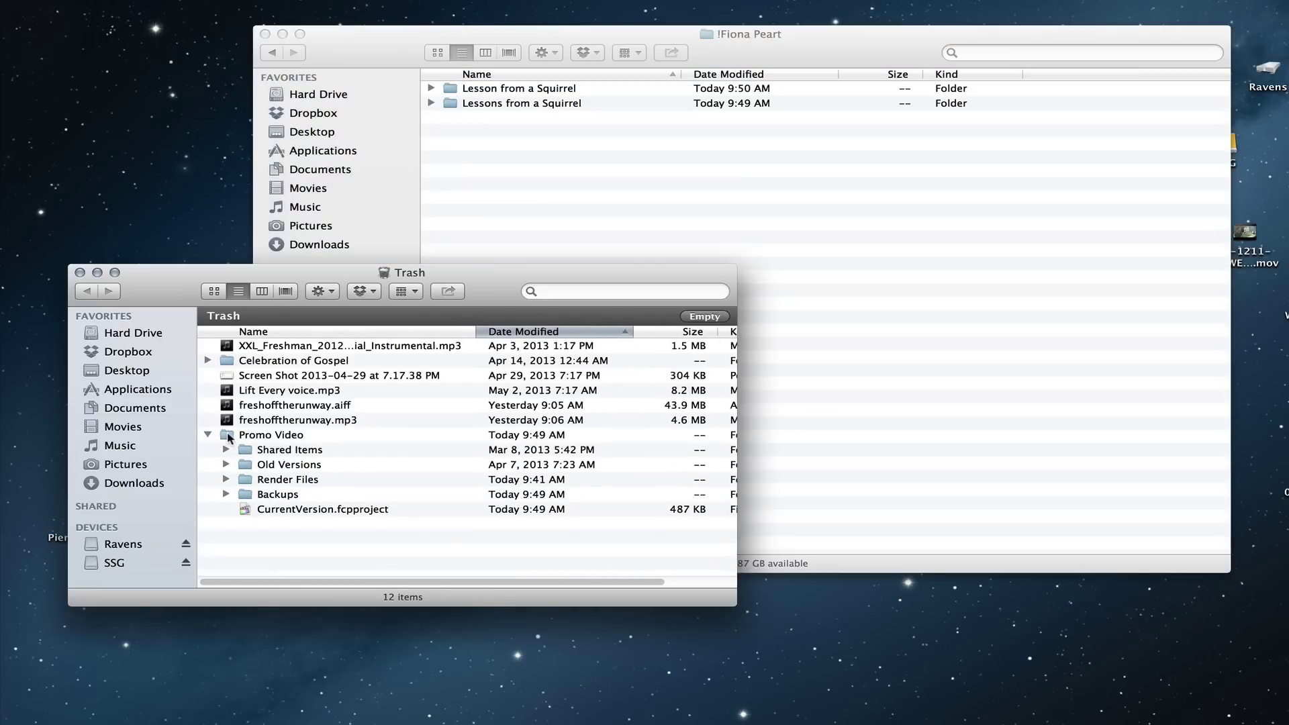
{"action": "left_click", "coordinate": [229, 437]}
{"action": "right_click", "coordinate": [228, 437]}
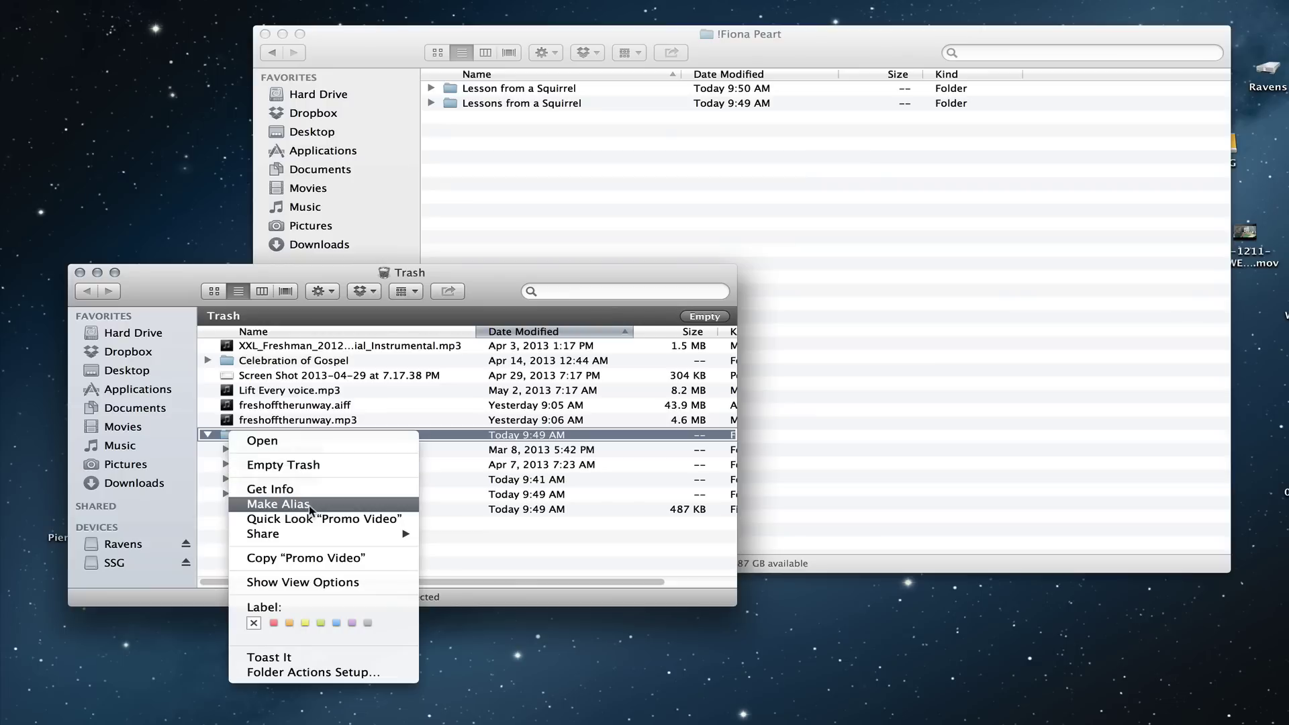
{"action": "left_click", "coordinate": [510, 571]}
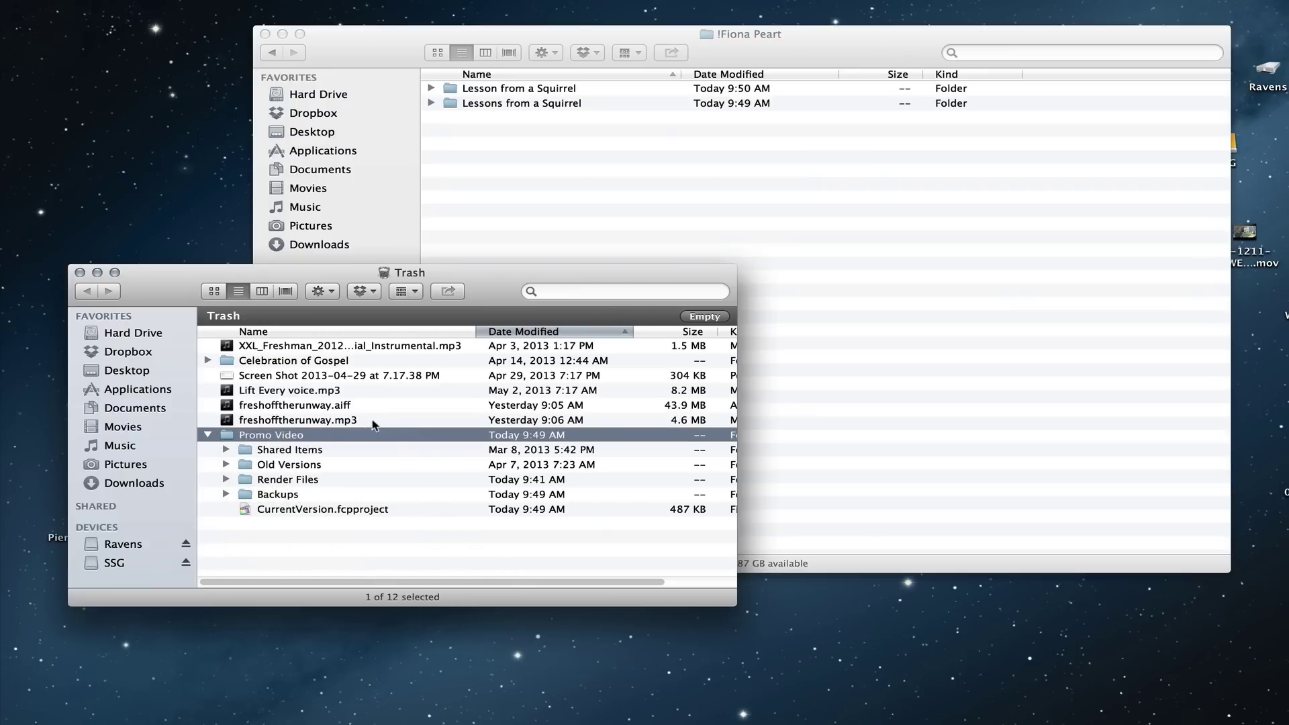
{"action": "left_click", "coordinate": [79, 273]}
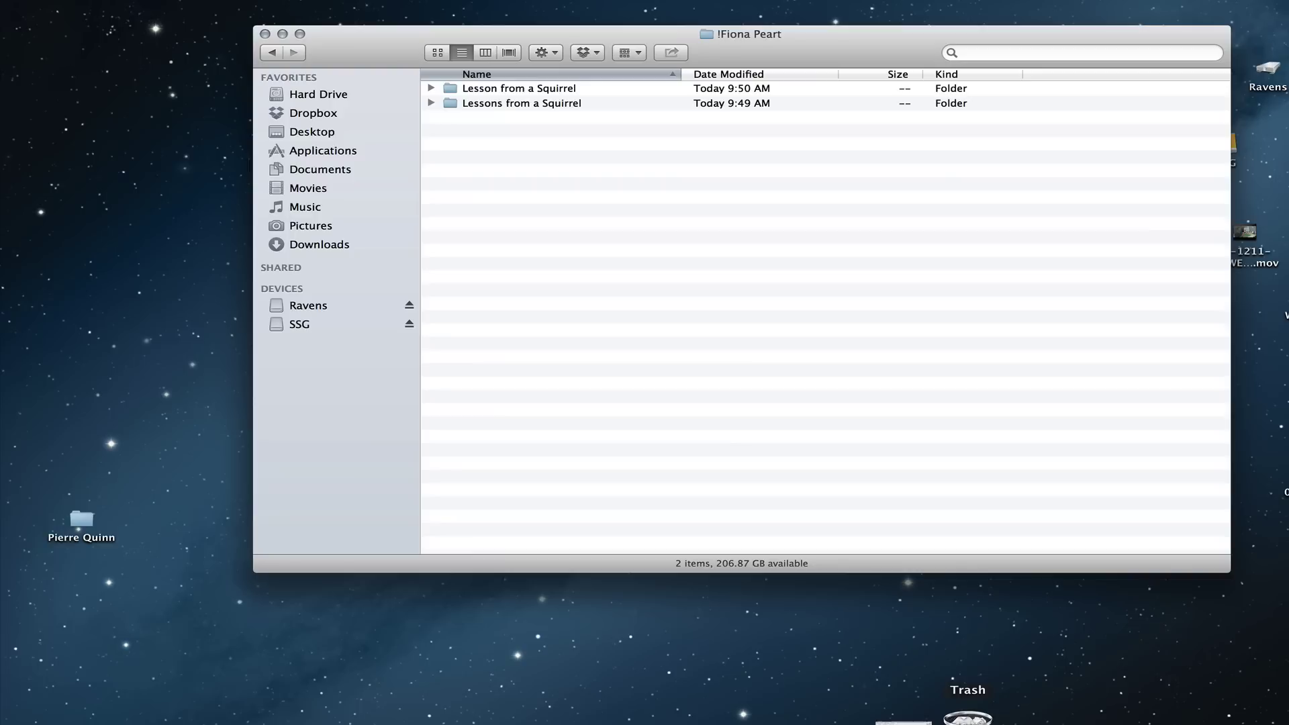
Step: Empty the Trash from the Dock and confirm the permanent deletion
{"action": "right_click", "coordinate": [966, 717]}
{"action": "left_click", "coordinate": [994, 682]}
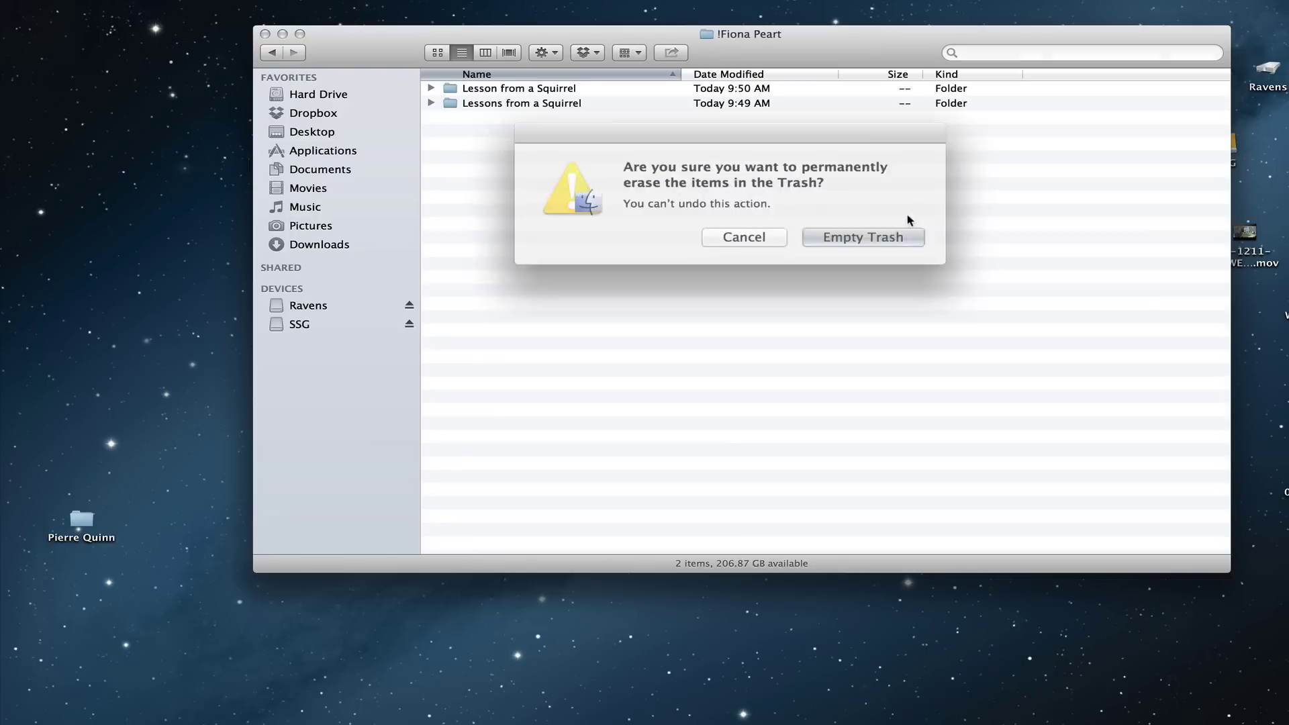
{"action": "left_click", "coordinate": [874, 229]}
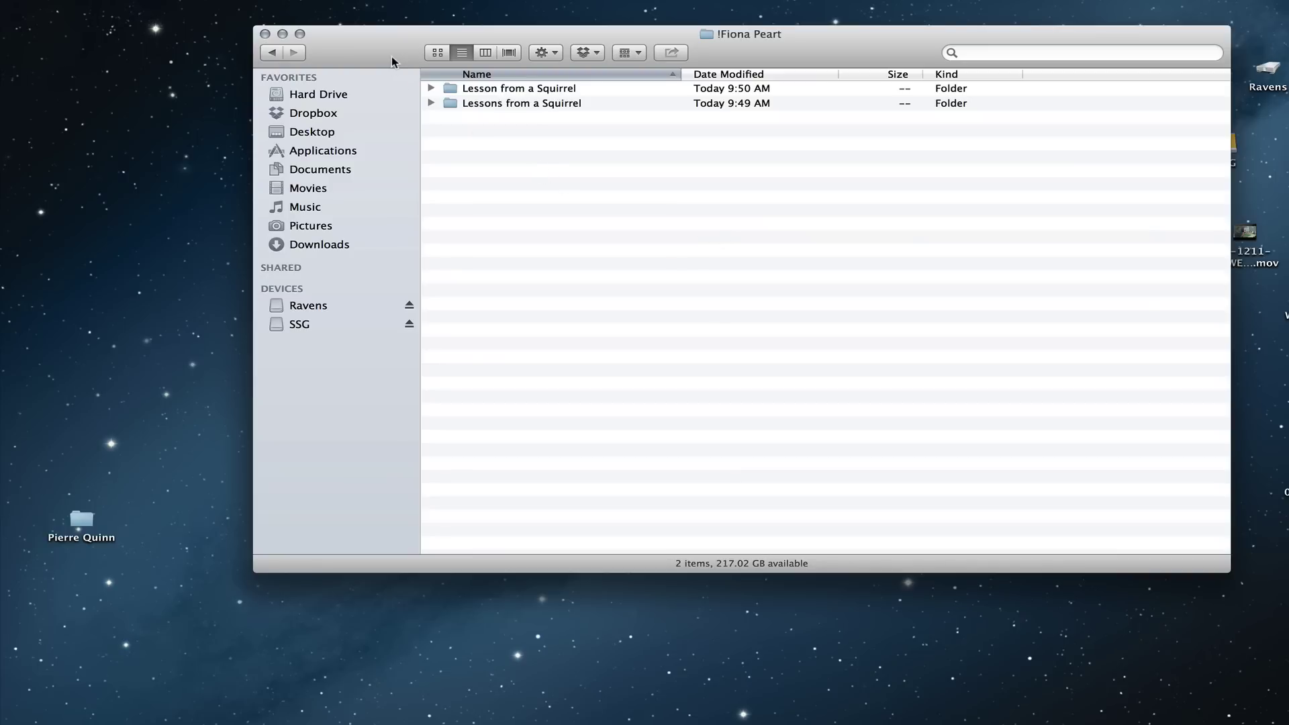
Step: Open the Ravens drive in its own window and enlarge it to show more rows
{"action": "left_click_drag", "start_coordinate": [392, 56], "coordinate": [296, 58]}
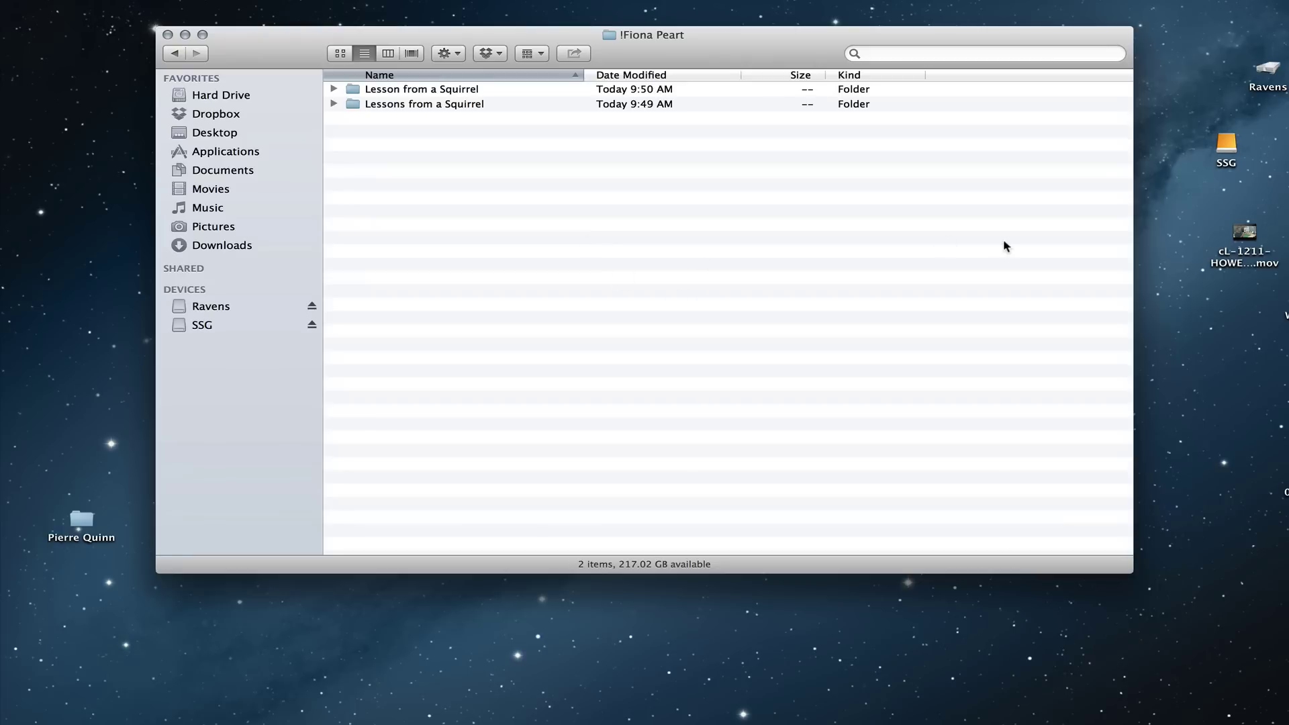
{"action": "double_click", "coordinate": [1266, 70]}
{"action": "left_click_drag", "start_coordinate": [514, 88], "coordinate": [541, 0]}
{"action": "left_click_drag", "start_coordinate": [829, 314], "coordinate": [1106, 463]}
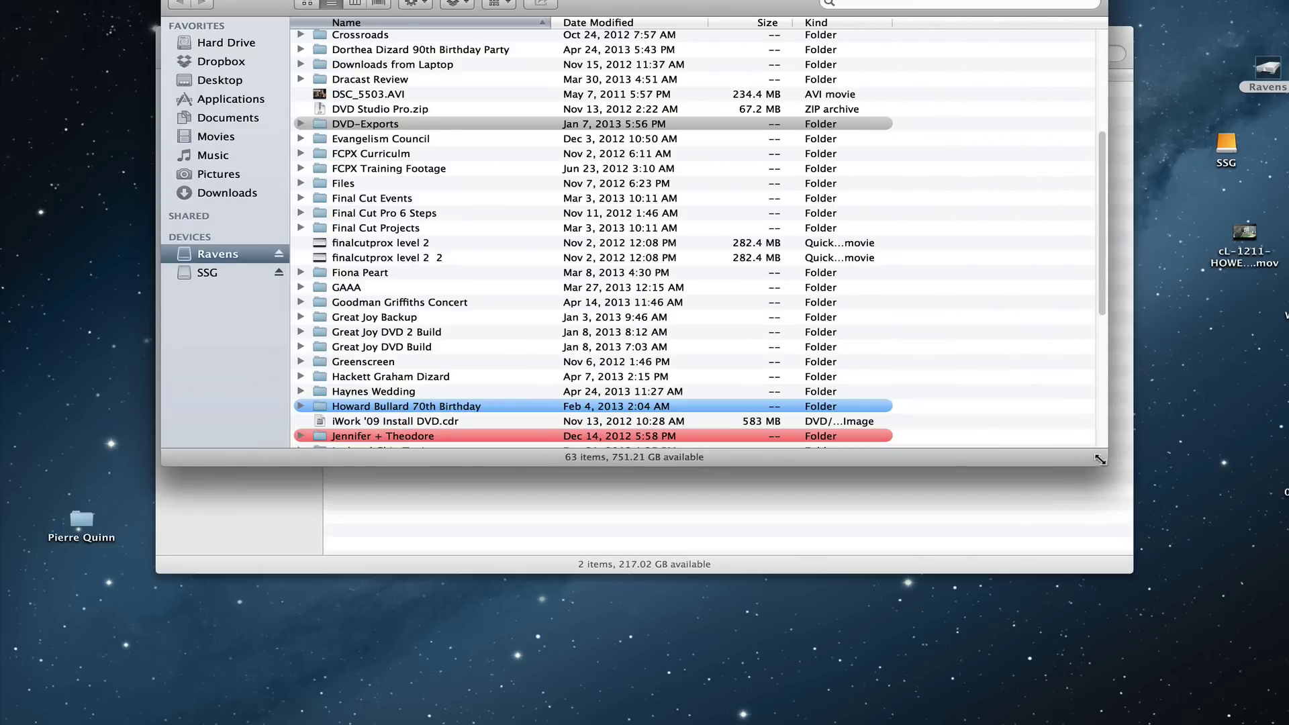
Step: Browse Final Cut Events' event folders and Original Media, then return to Ravens' top level
{"action": "left_click", "coordinate": [380, 199]}
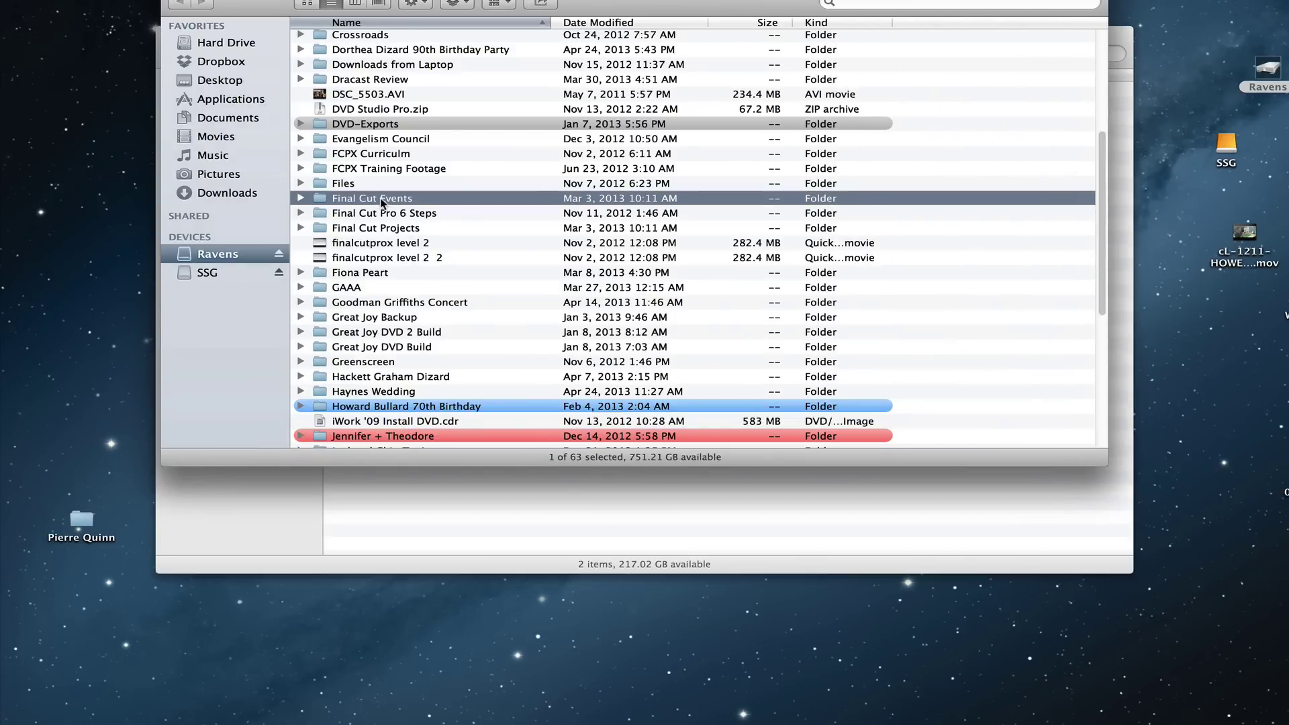
{"action": "double_click", "coordinate": [380, 198]}
{"action": "left_click", "coordinate": [300, 111]}
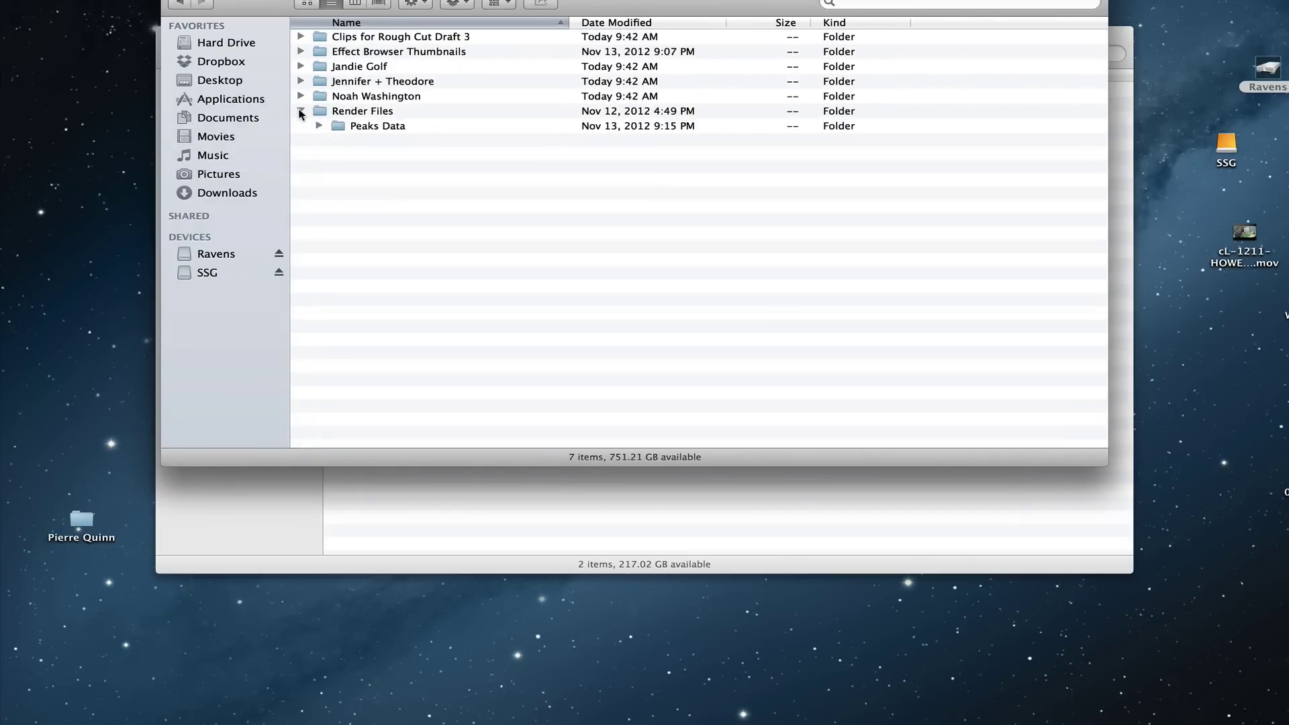
{"action": "left_click", "coordinate": [301, 96]}
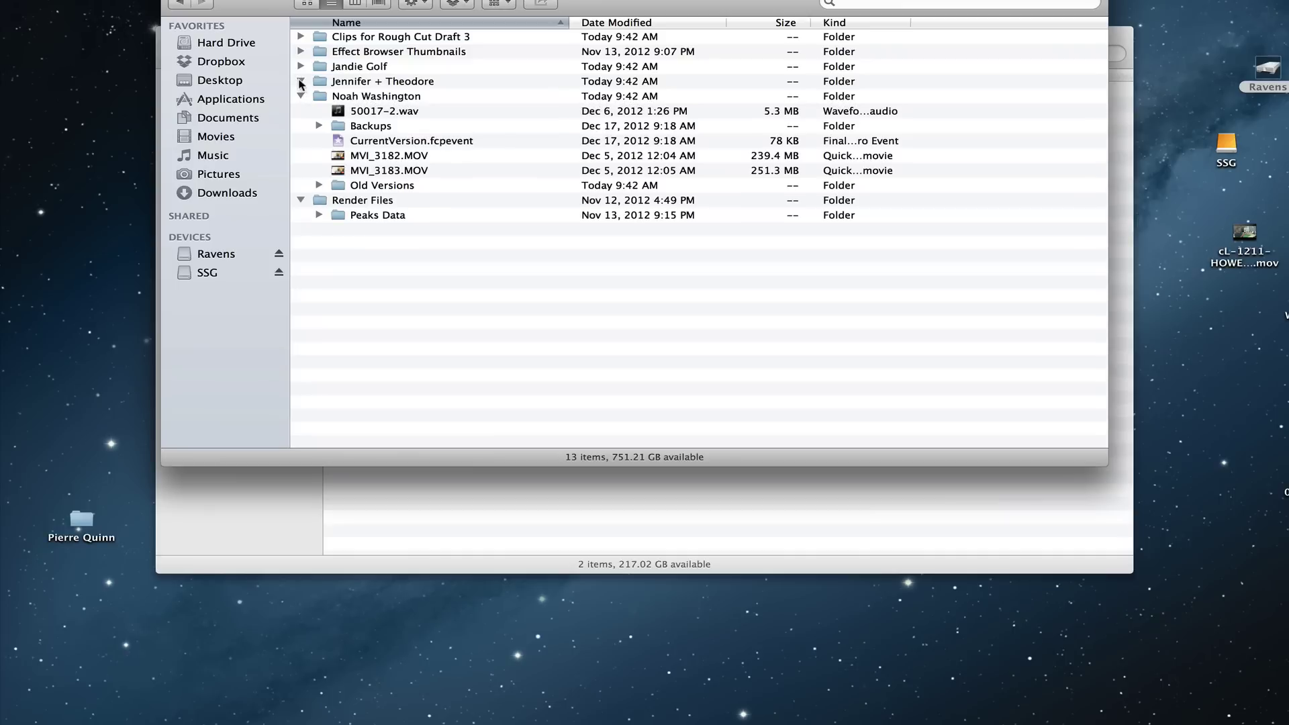
{"action": "left_click", "coordinate": [300, 81]}
{"action": "left_click", "coordinate": [300, 66]}
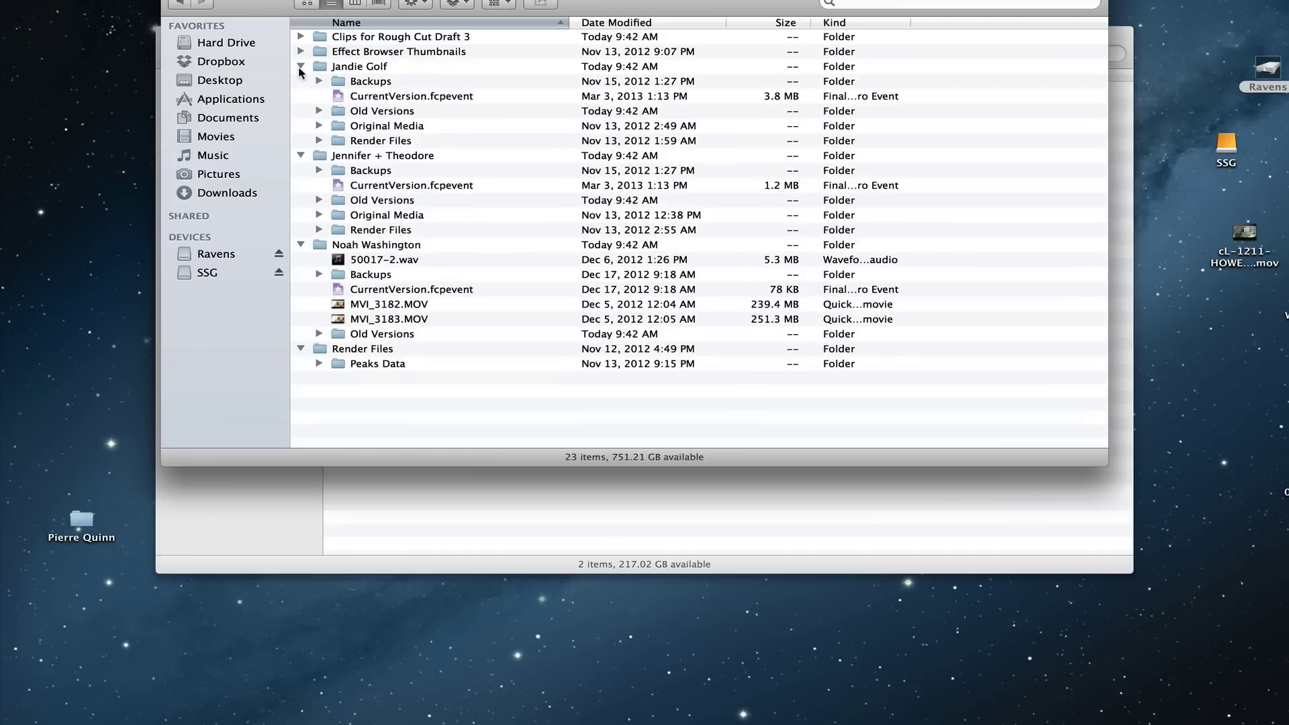
{"action": "double_click", "coordinate": [373, 125]}
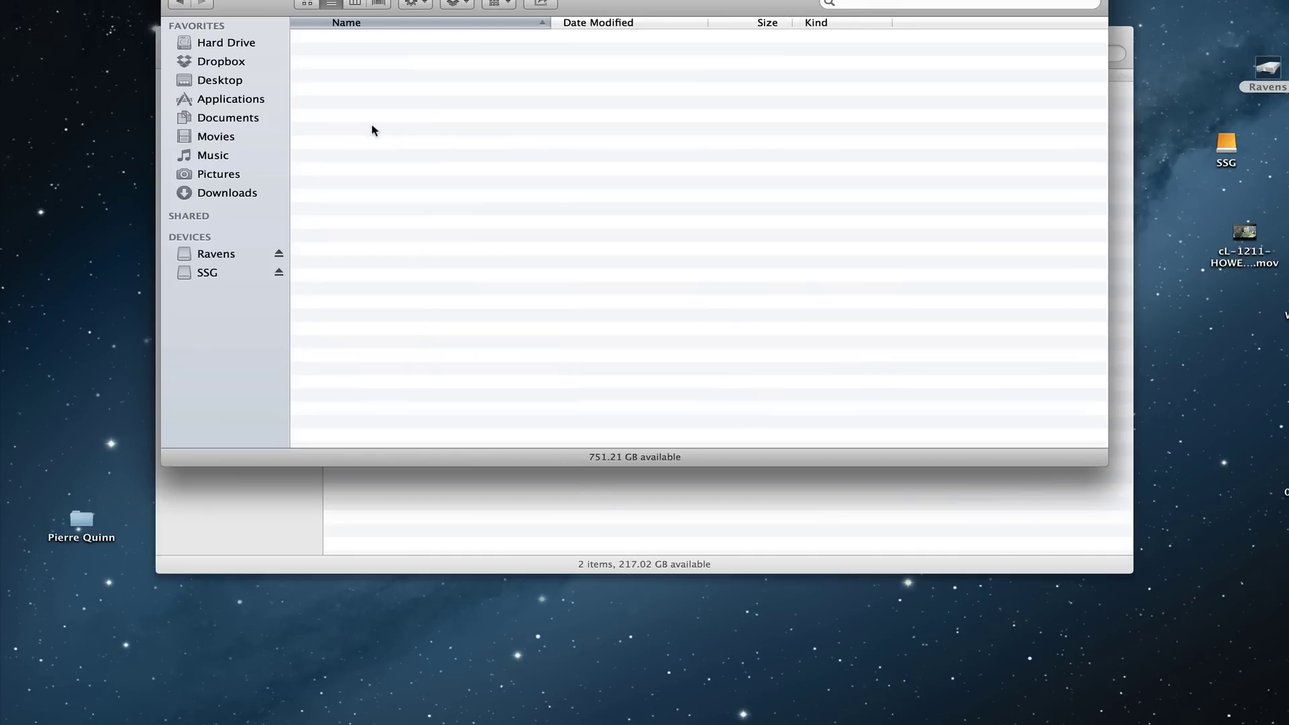
{"action": "left_click", "coordinate": [364, 257]}
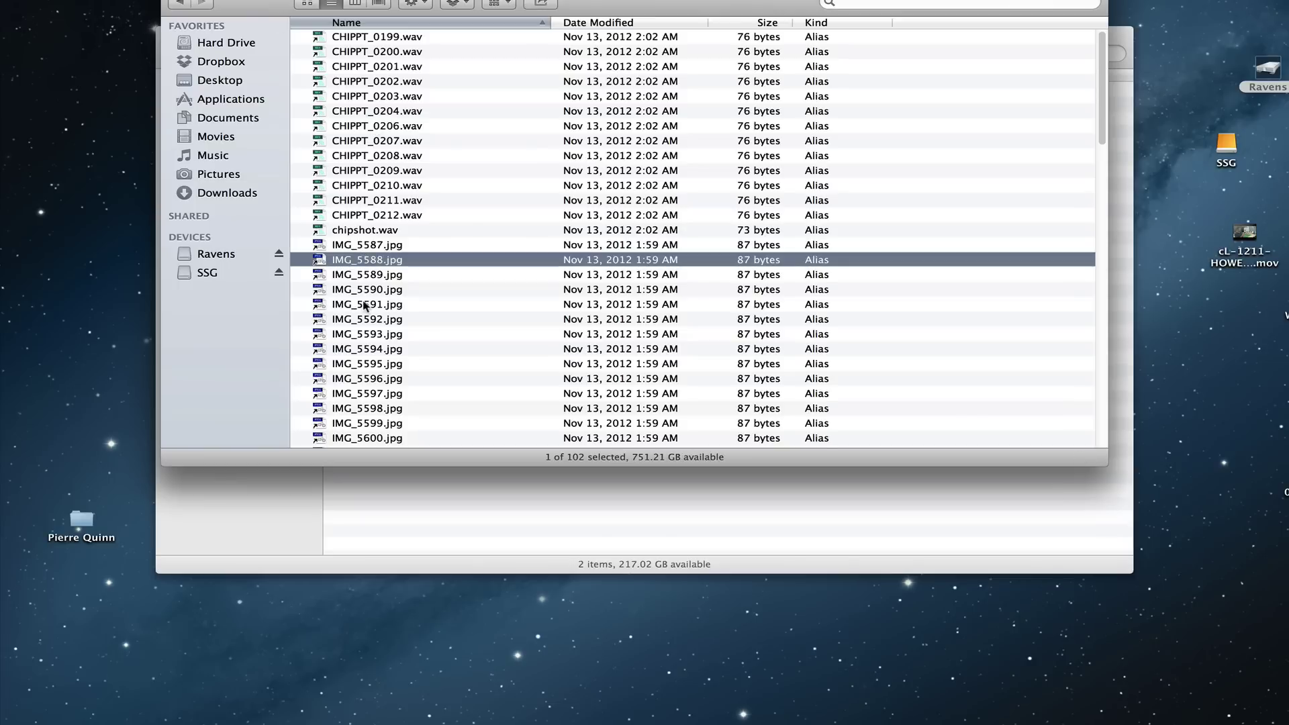
{"action": "scroll", "coordinate": [1087, 365], "scroll_direction": "down", "scroll_amount": 20}
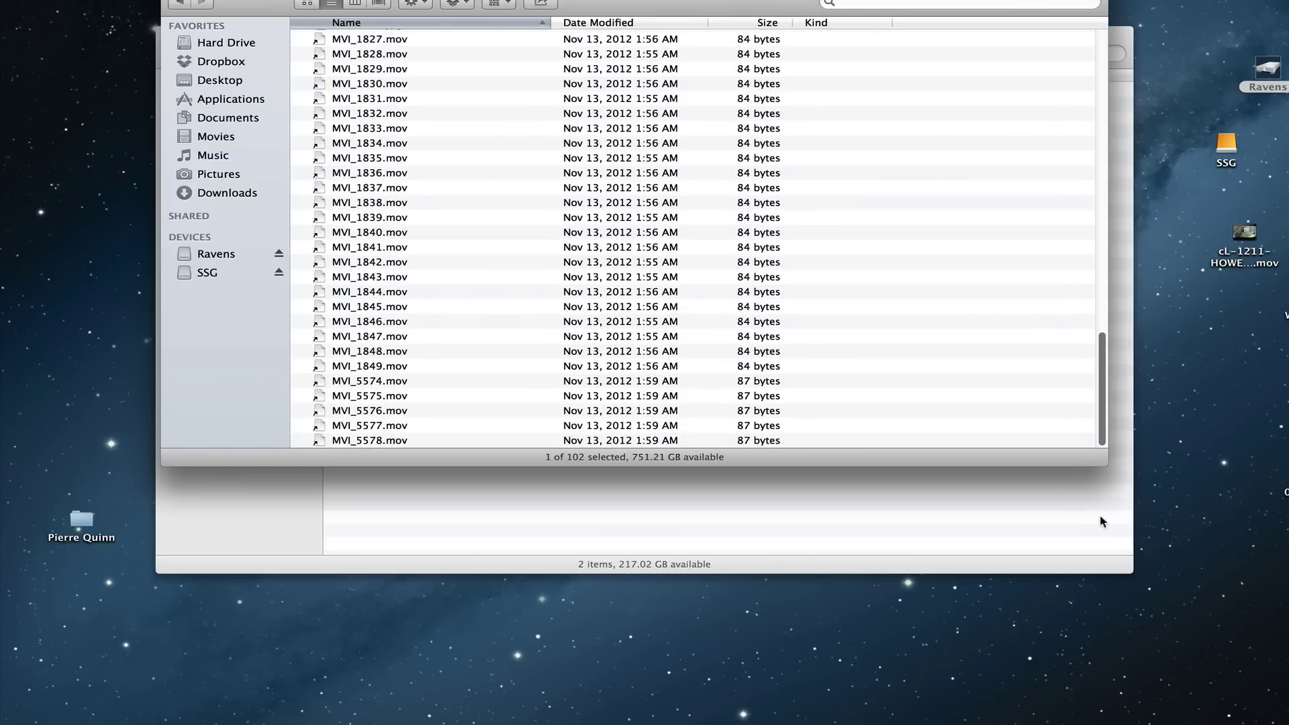
{"action": "left_click", "coordinate": [180, 3]}
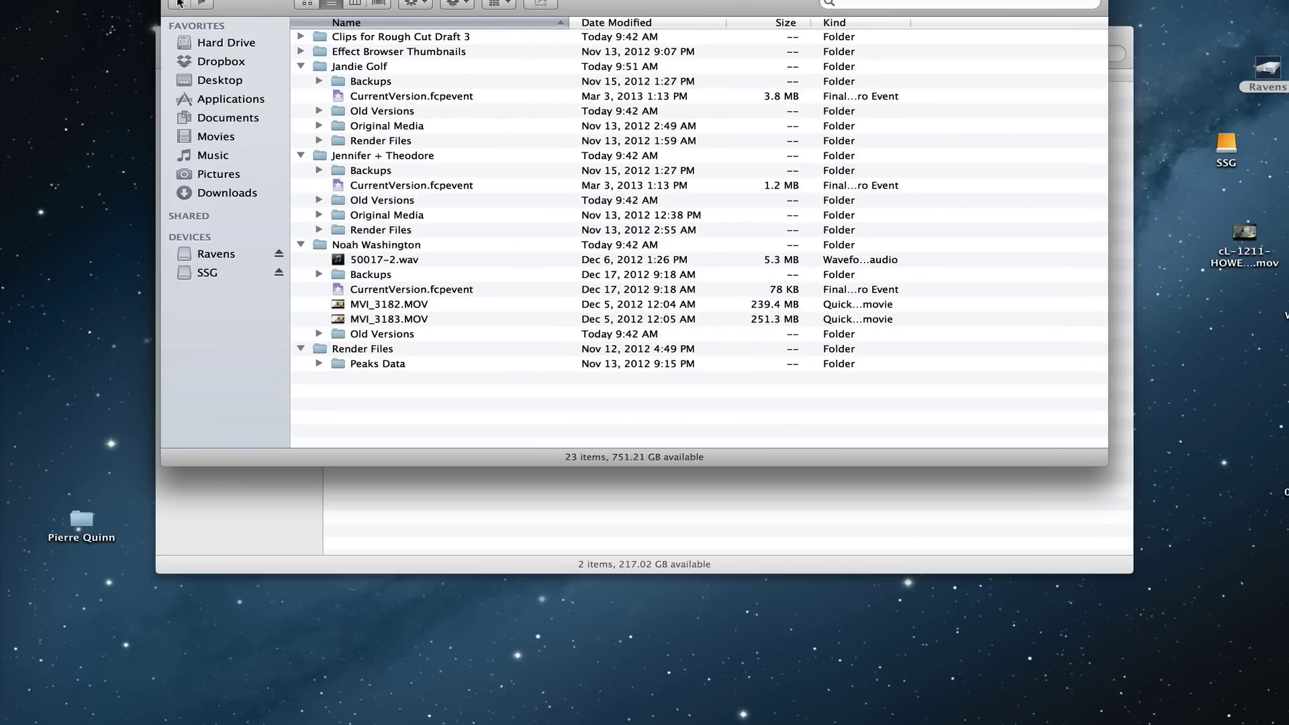
{"action": "left_click", "coordinate": [180, 3]}
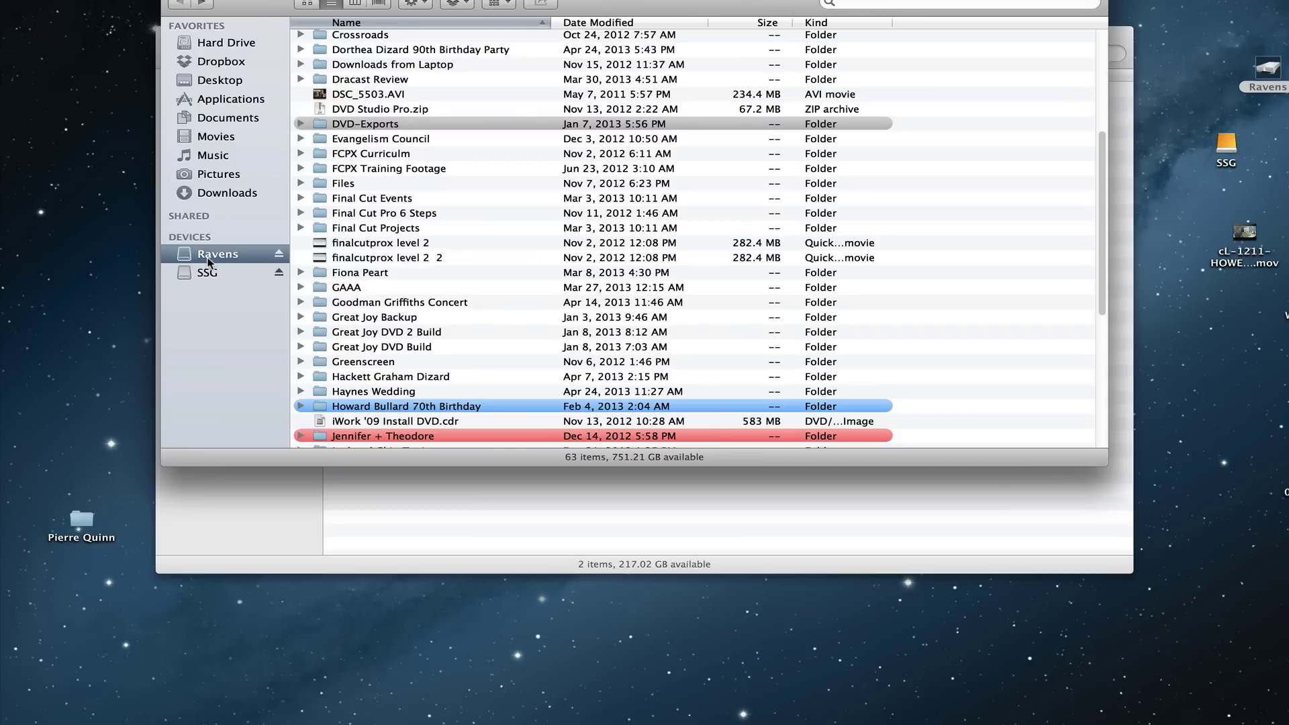
{"action": "key", "text": "super+w"}
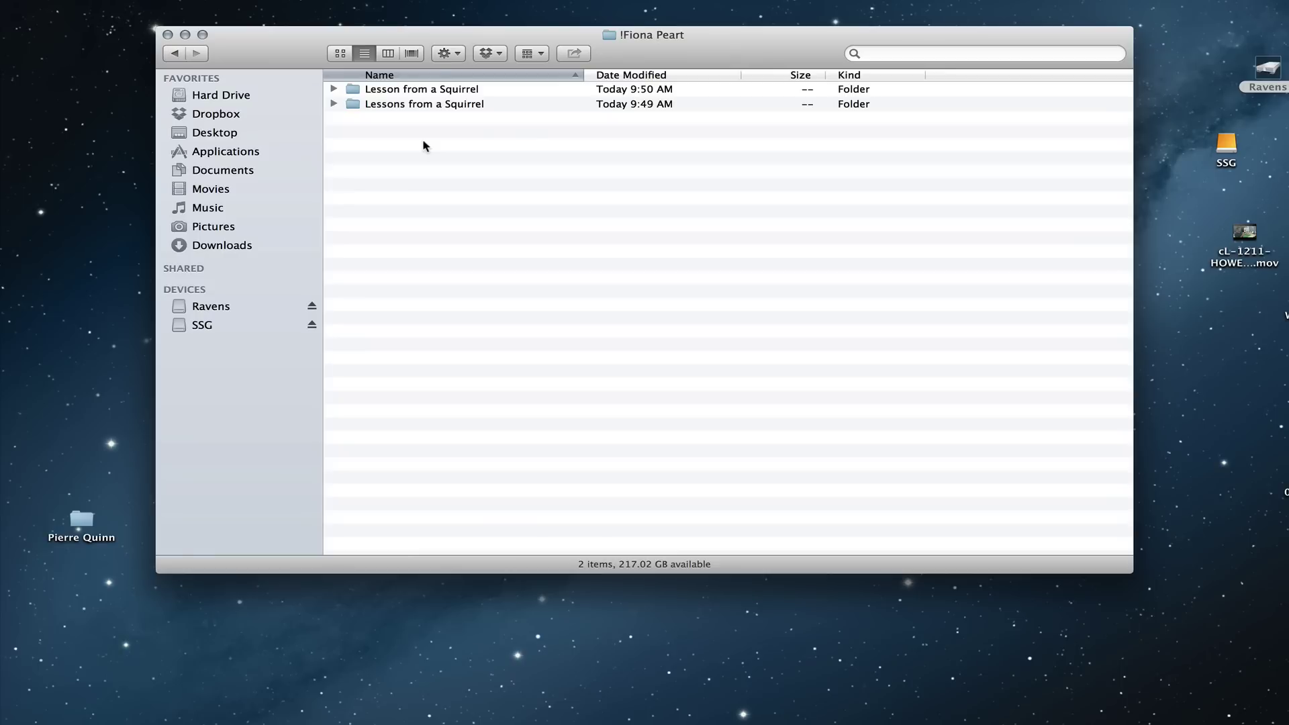
{"action": "mouse_move", "coordinate": [560, 718]}
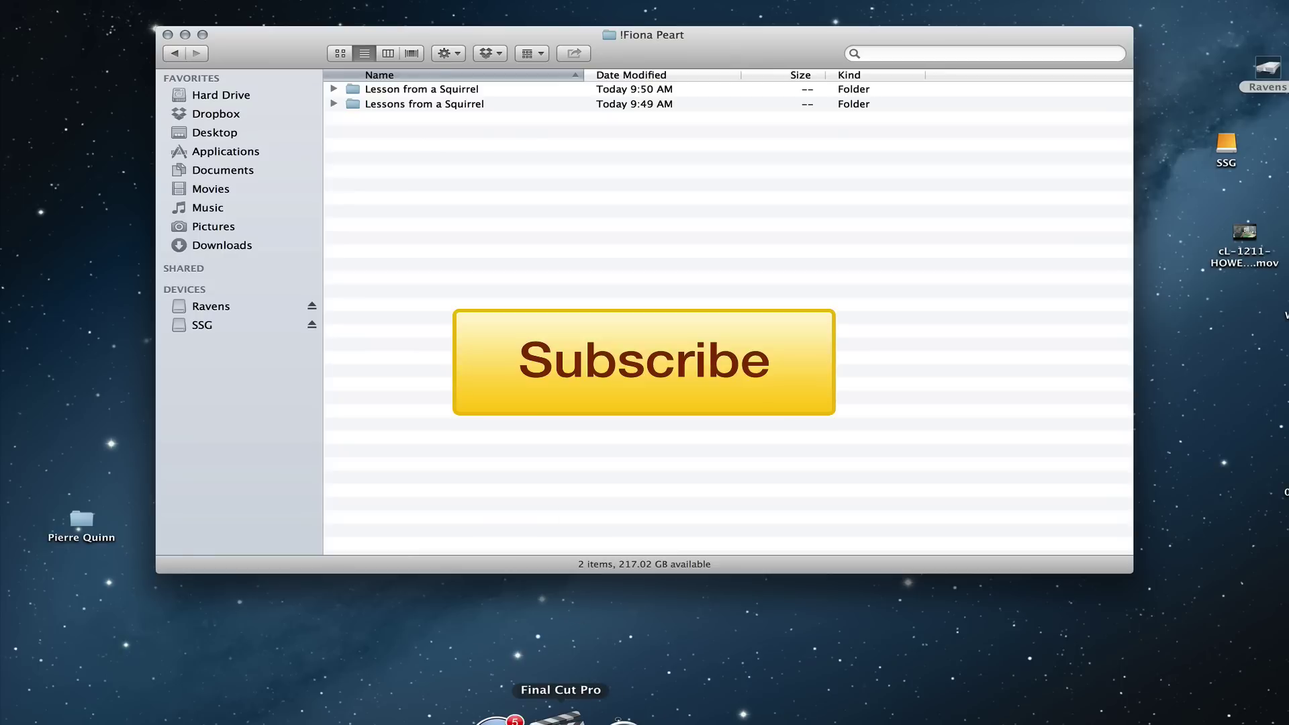